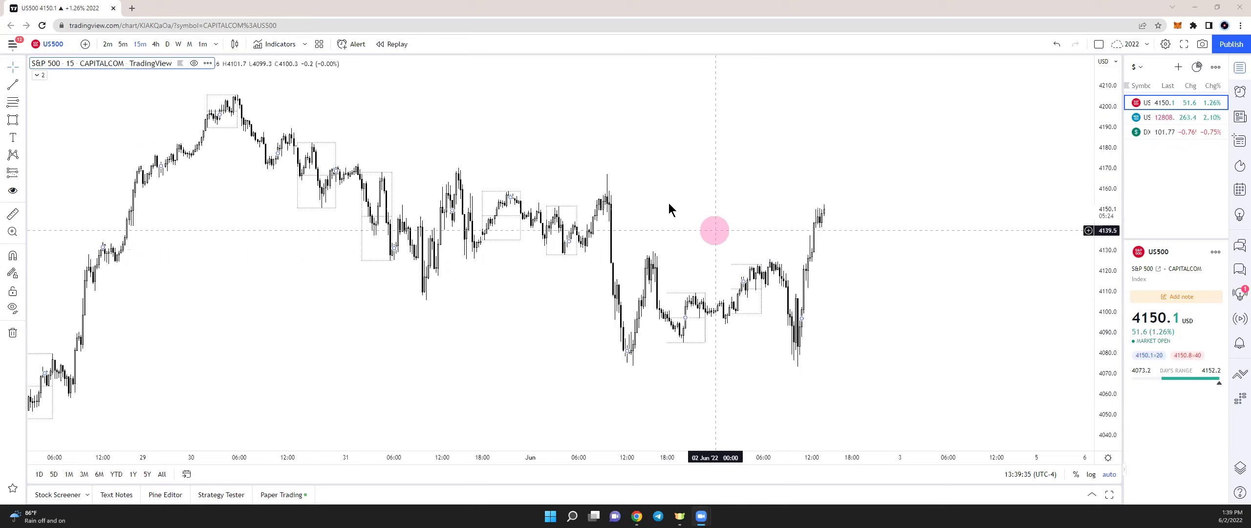
- Mark 08:30 and 12:00 on 1 June with vertical lines on the 15-minute S&P 500 chart
drag(699, 208, 748, 208)
scroll(747, 208, up, 3)
drag(515, 215, 678, 217)
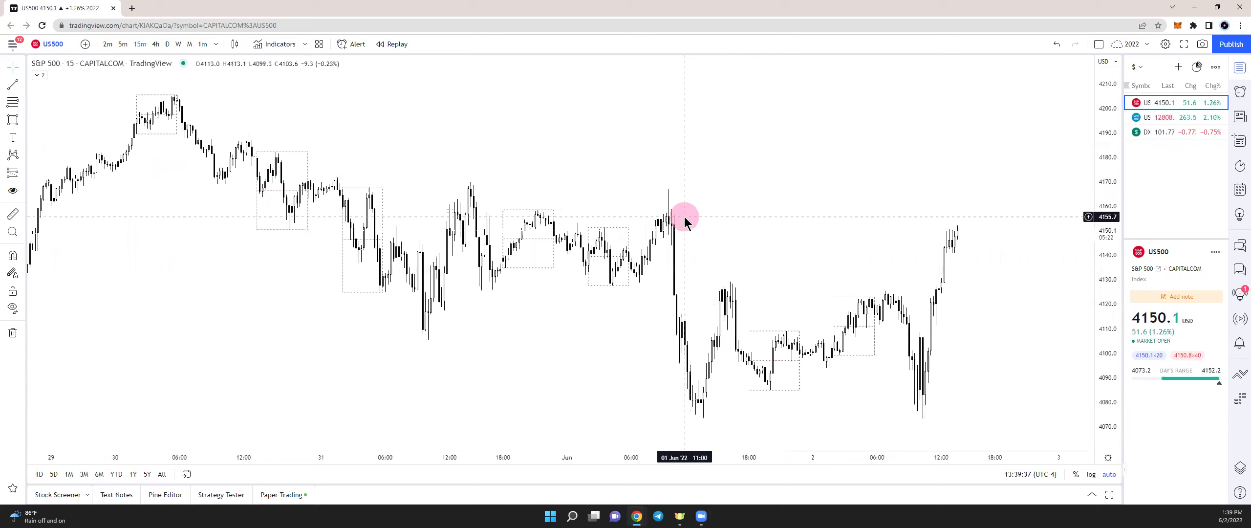
click(21, 85)
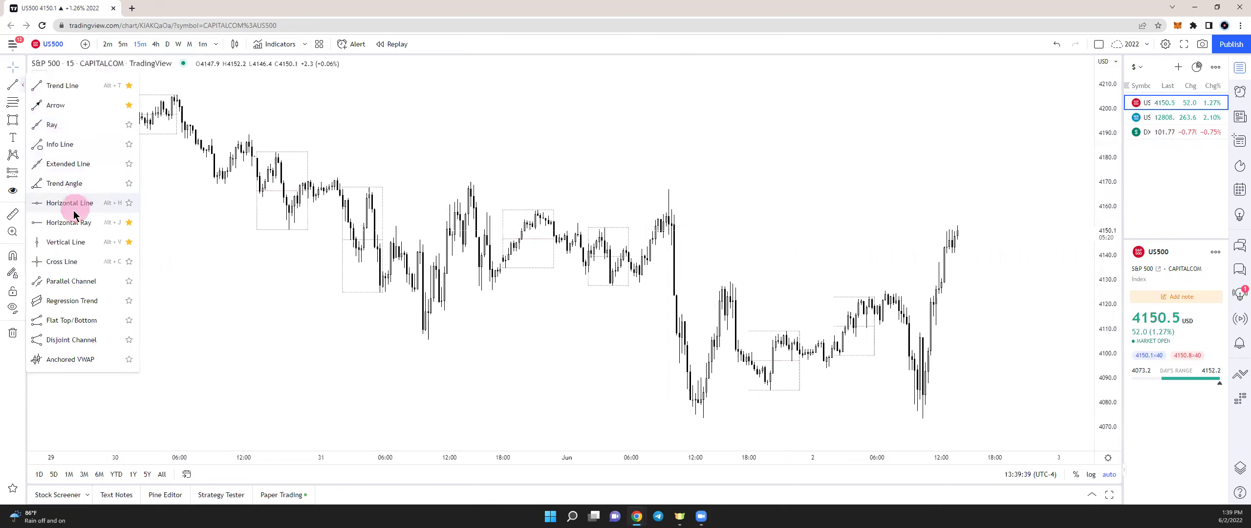
click(66, 243)
click(658, 300)
click(751, 239)
click(14, 86)
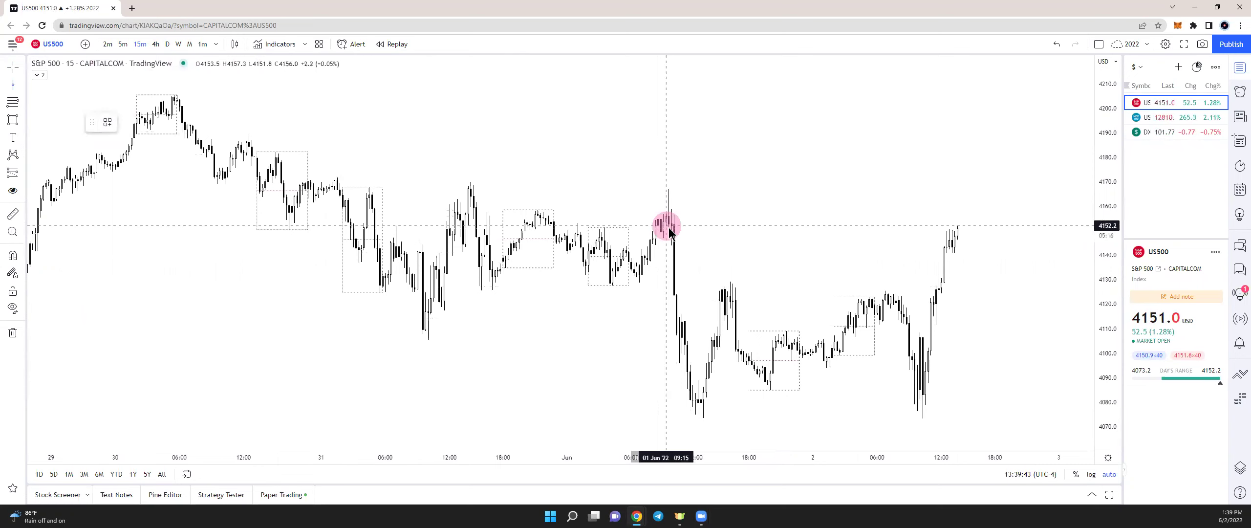
click(695, 241)
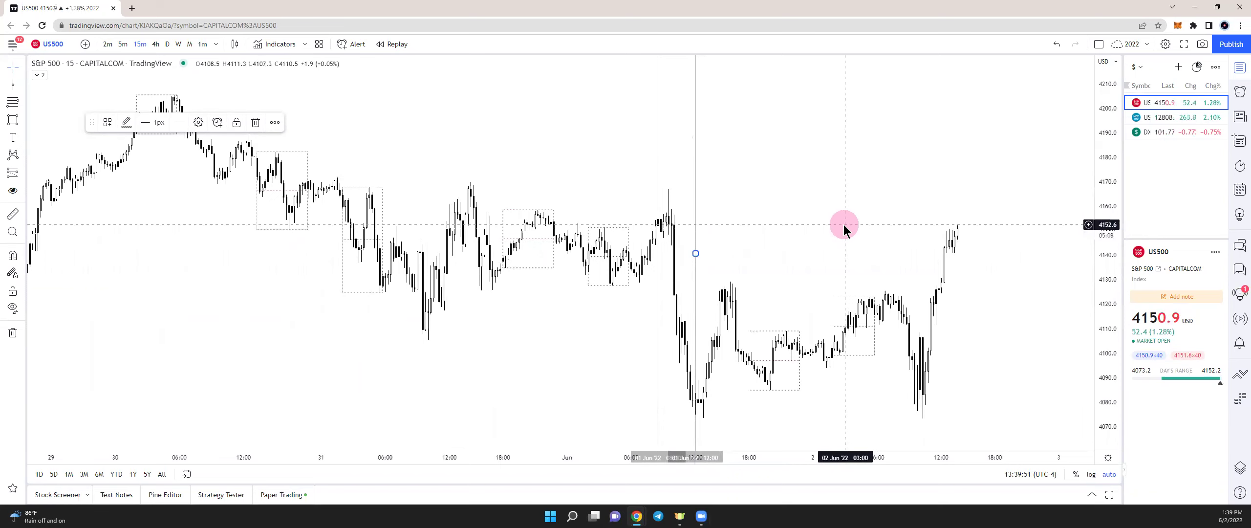
- Add vertical lines at 08:30 and 12:00 on 2 June
click(14, 85)
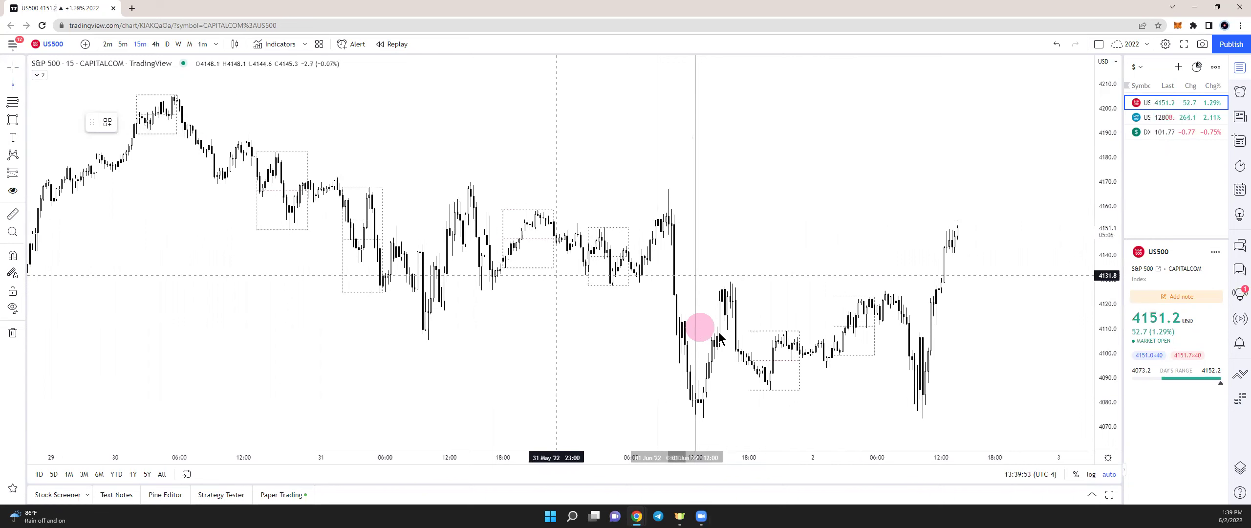
click(904, 369)
drag(1014, 321, 933, 317)
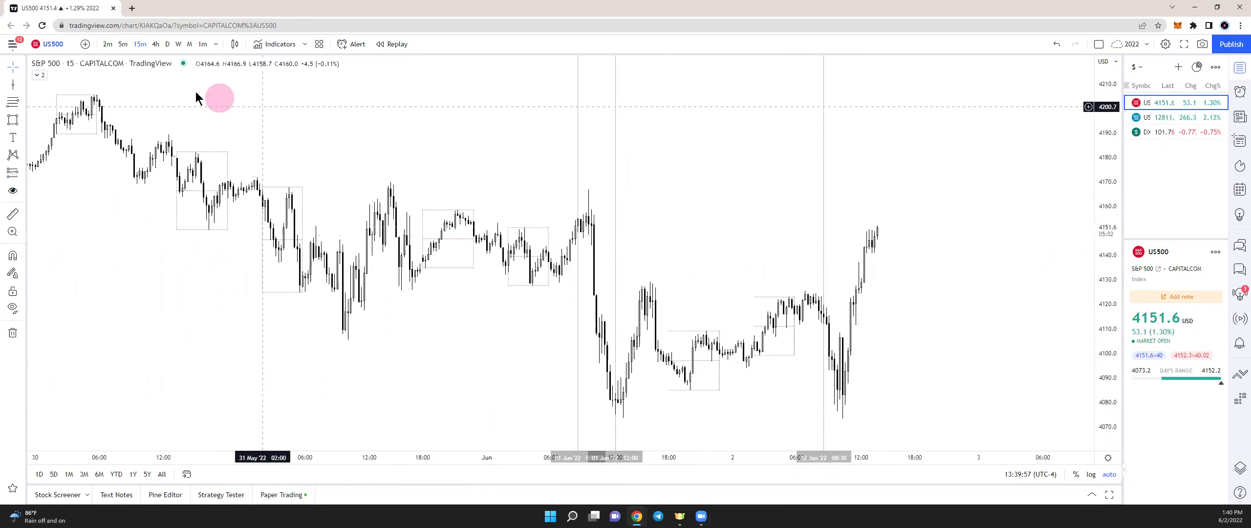
click(13, 85)
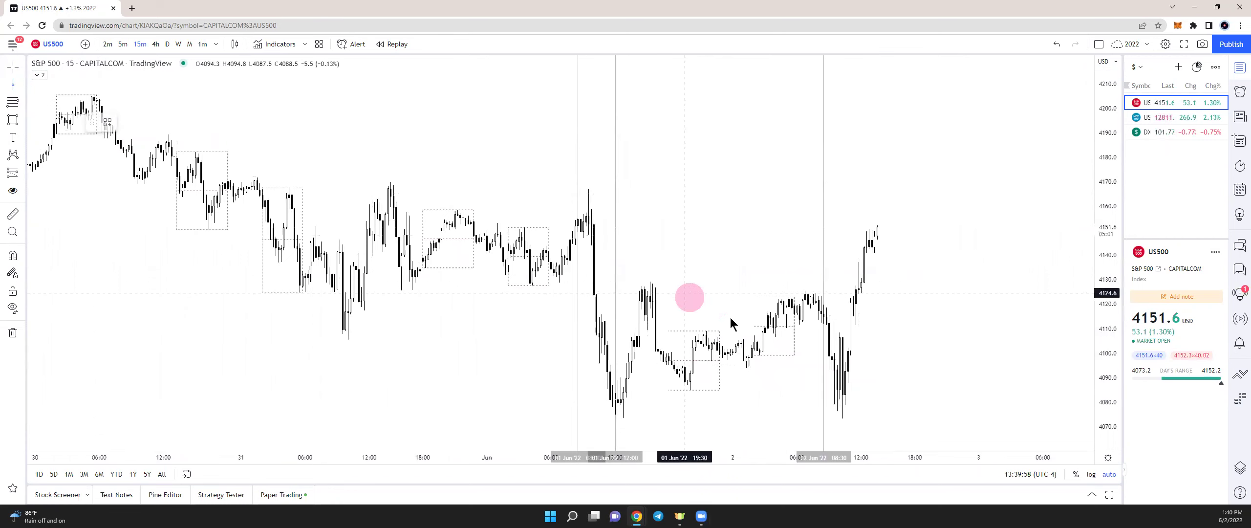
click(862, 361)
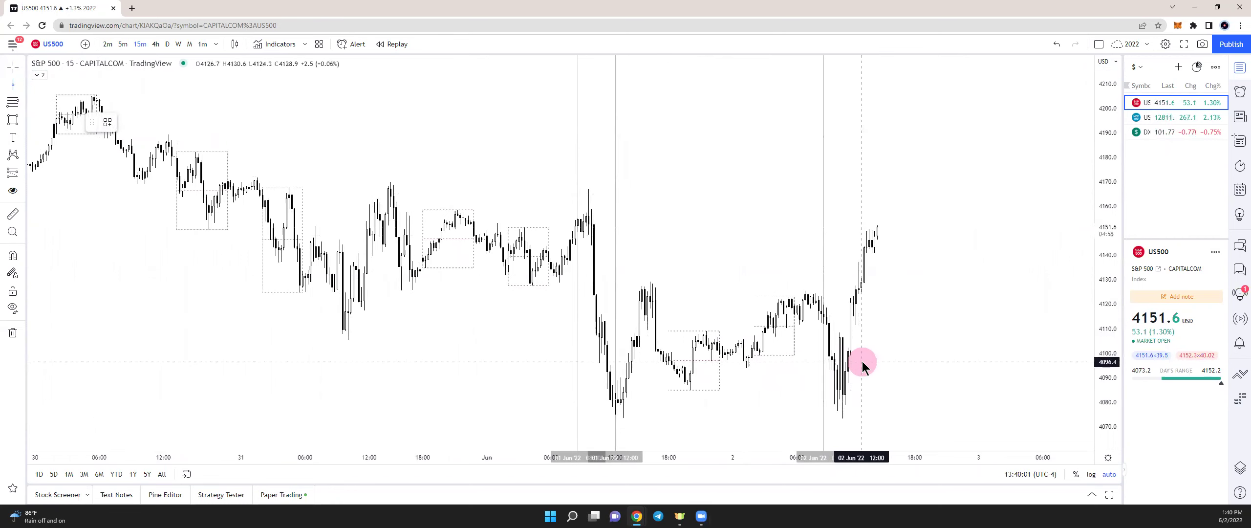
scroll(905, 347, left, 3)
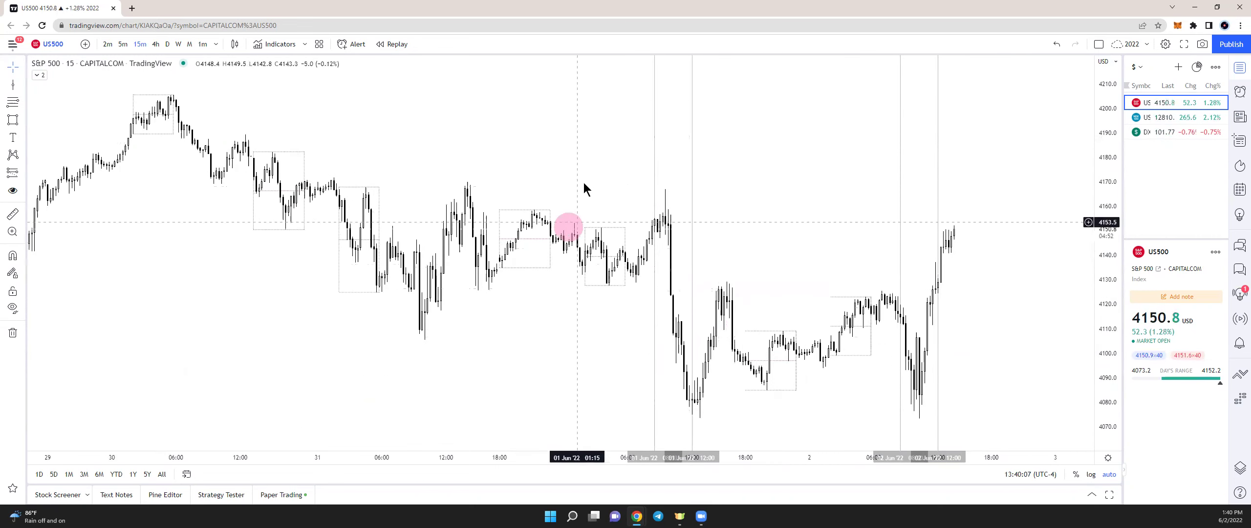
- Draw a horizontal trend line from the 31 May 14:00 swing high, at about 4169, across to the 1 June morning high
drag(779, 226, 963, 226)
scroll(940, 205, up, 6)
drag(838, 192, 929, 201)
scroll(908, 201, up, 1)
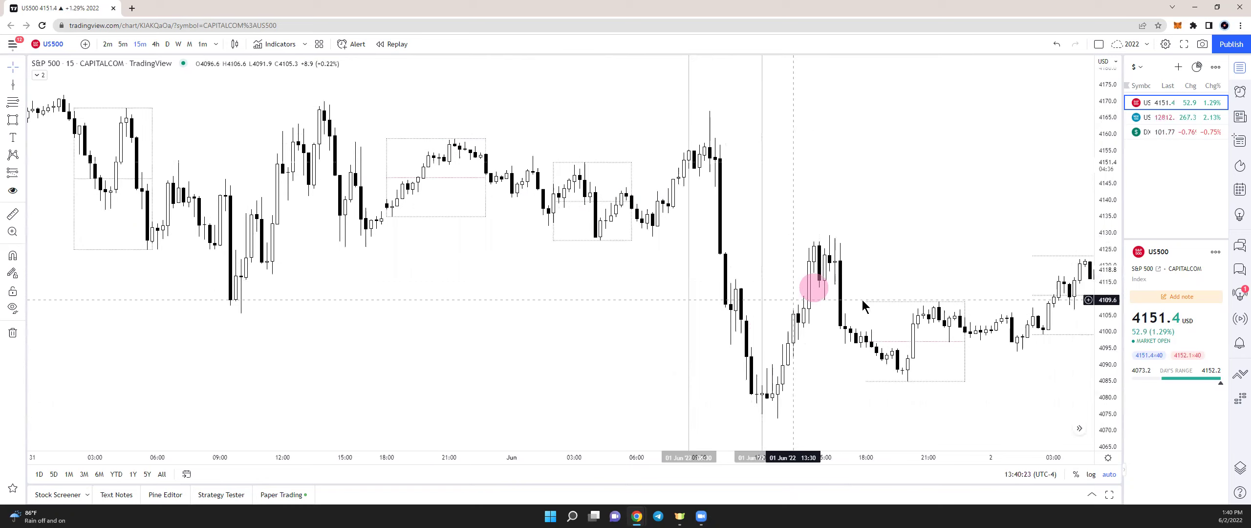
drag(767, 182, 401, 133)
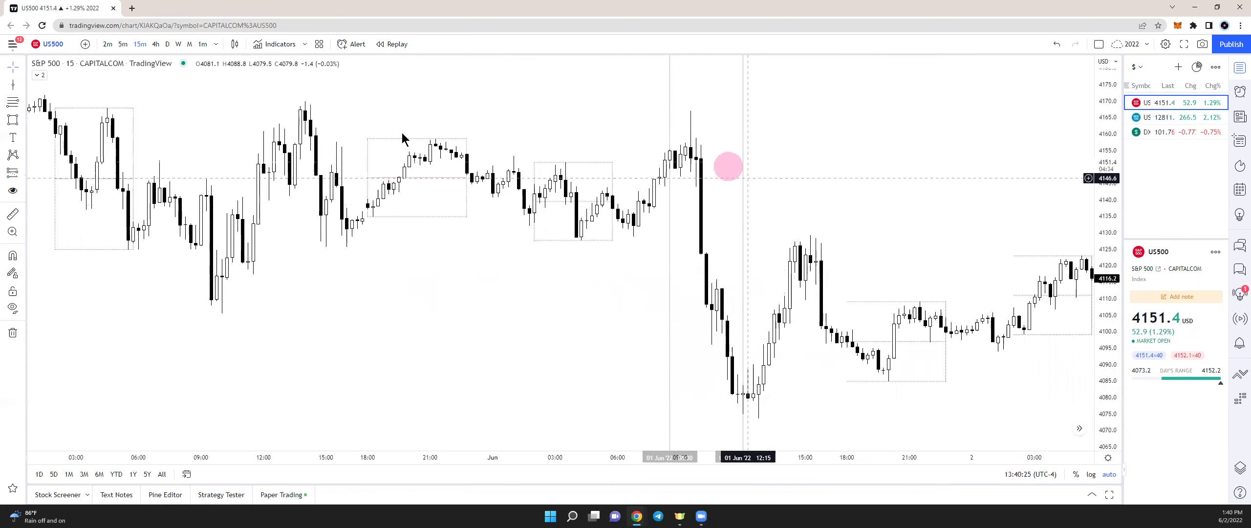
click(21, 84)
click(64, 86)
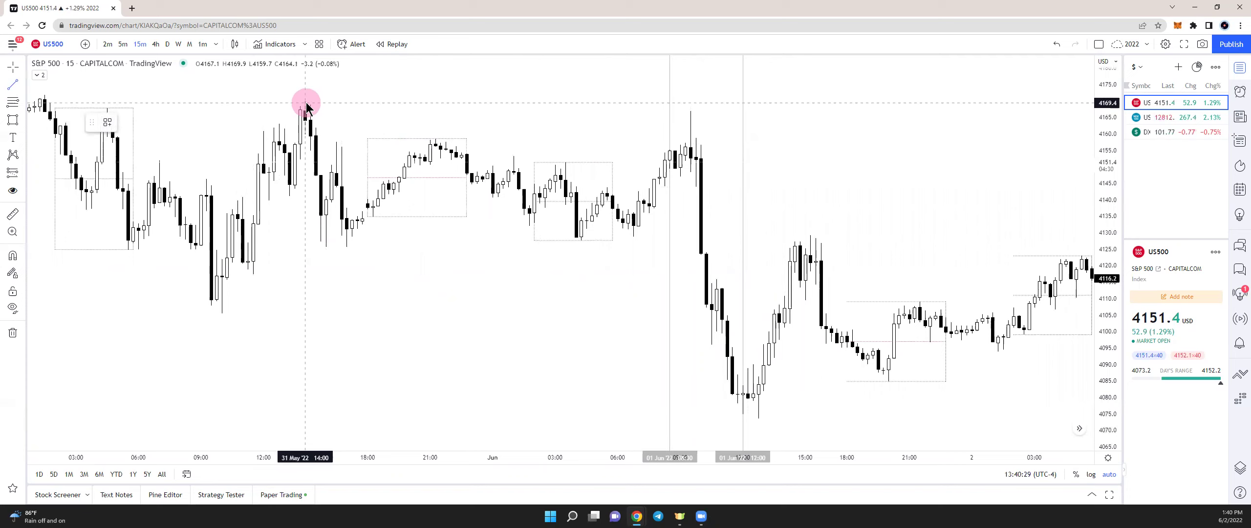
drag(306, 103, 692, 103)
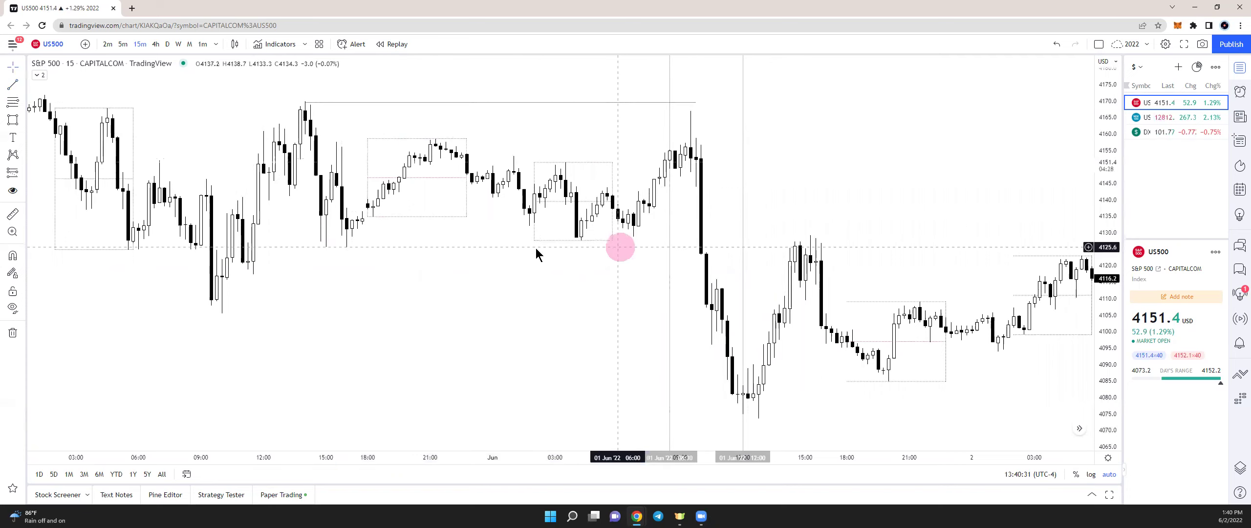
- Draw a horizontal trend line at about 4106 from the 31 May morning low across to the 1 June sell-off
click(12, 84)
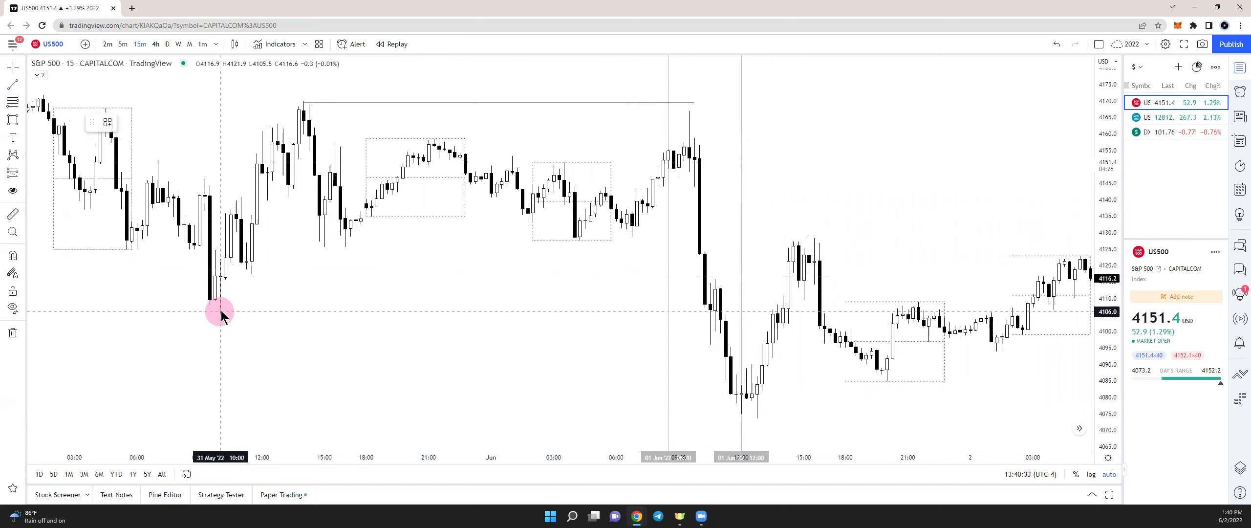
drag(227, 313, 675, 333)
click(714, 332)
click(432, 320)
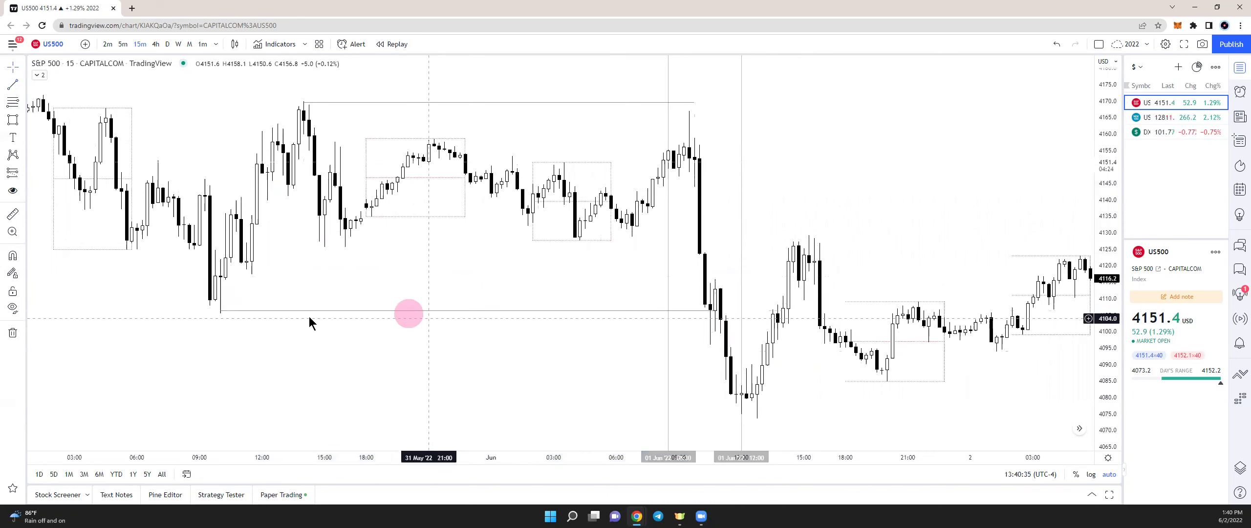
- Draw a horizontal line with the Arrow tool from the 31 May 21:30 high, at about 4159, into the morning of 1 June
scroll(418, 251, down, 8)
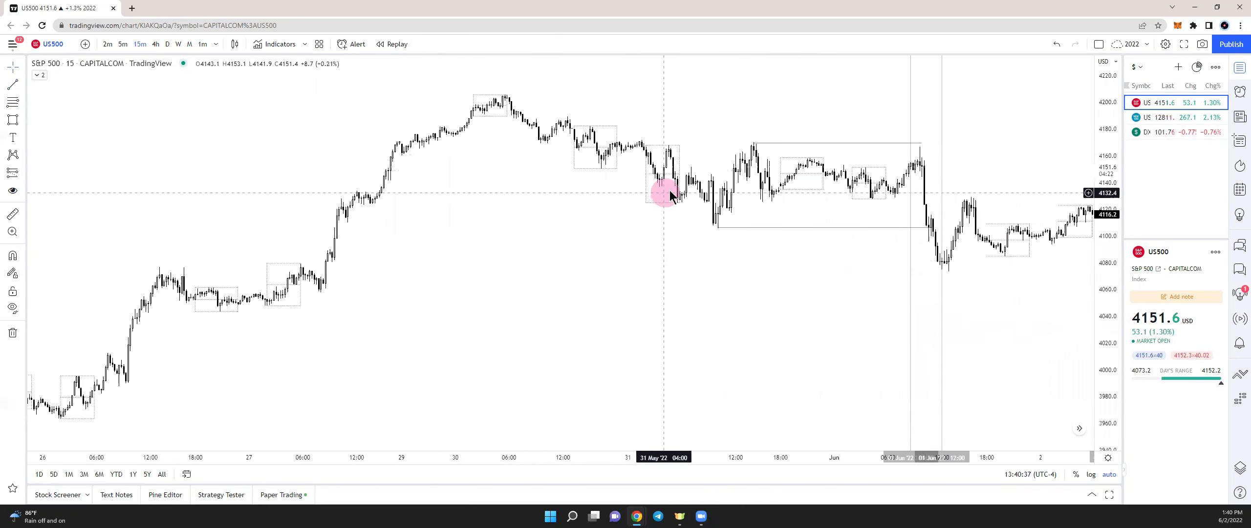
drag(750, 137, 616, 306)
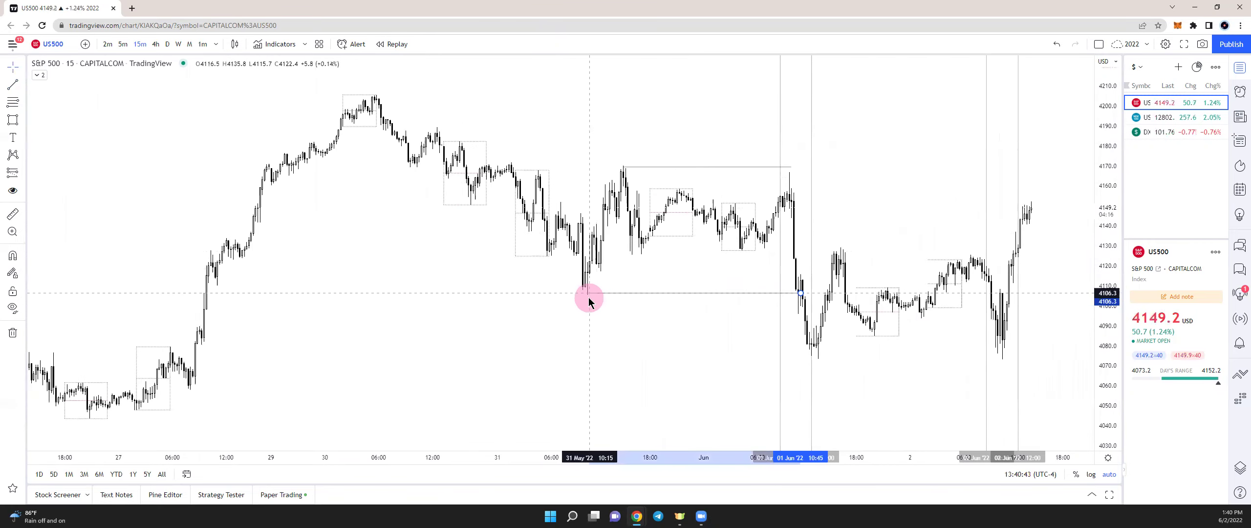
drag(589, 316, 543, 325)
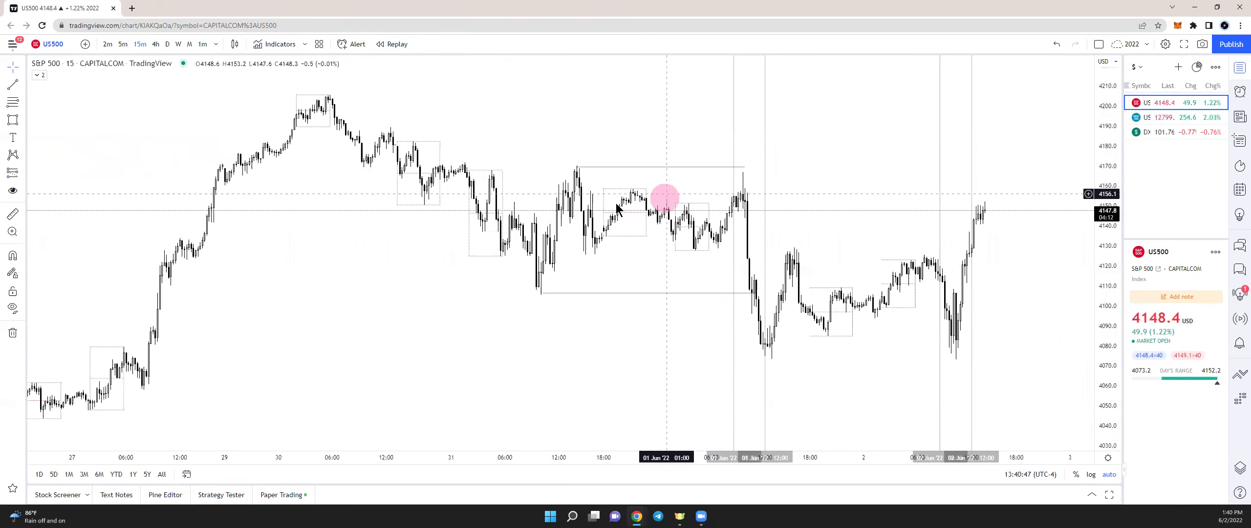
mouse_move(617, 164)
mouse_down()
mouse_move(651, 158)
mouse_move(460, 159)
mouse_move(546, 293)
mouse_up()
click(21, 85)
click(76, 106)
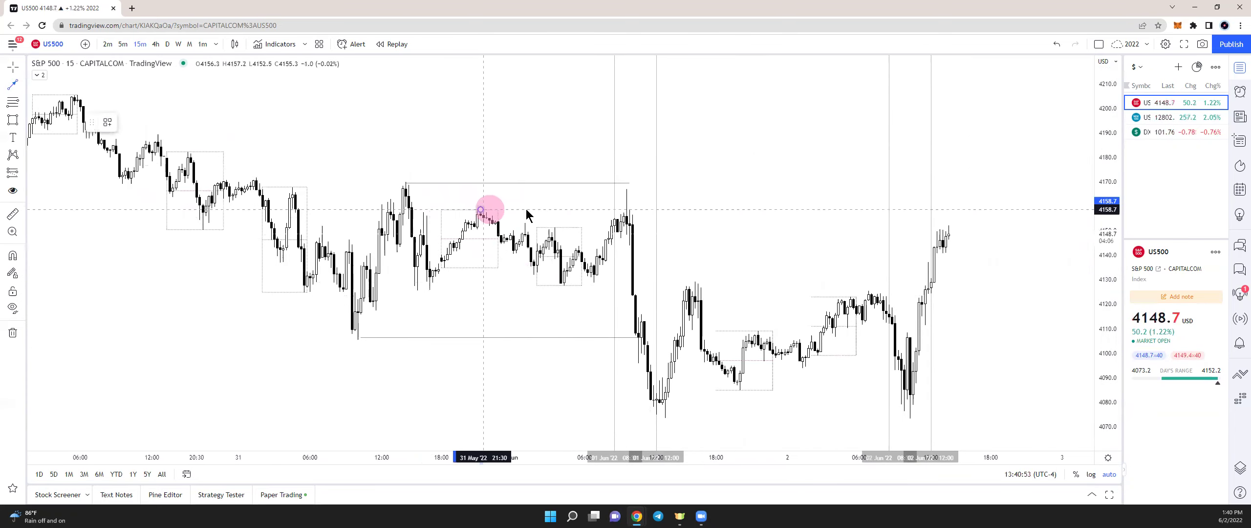
click(582, 210)
click(486, 322)
- Draw a matching horizontal line along the inner range's low and extend the inner high line to the same end point
click(14, 85)
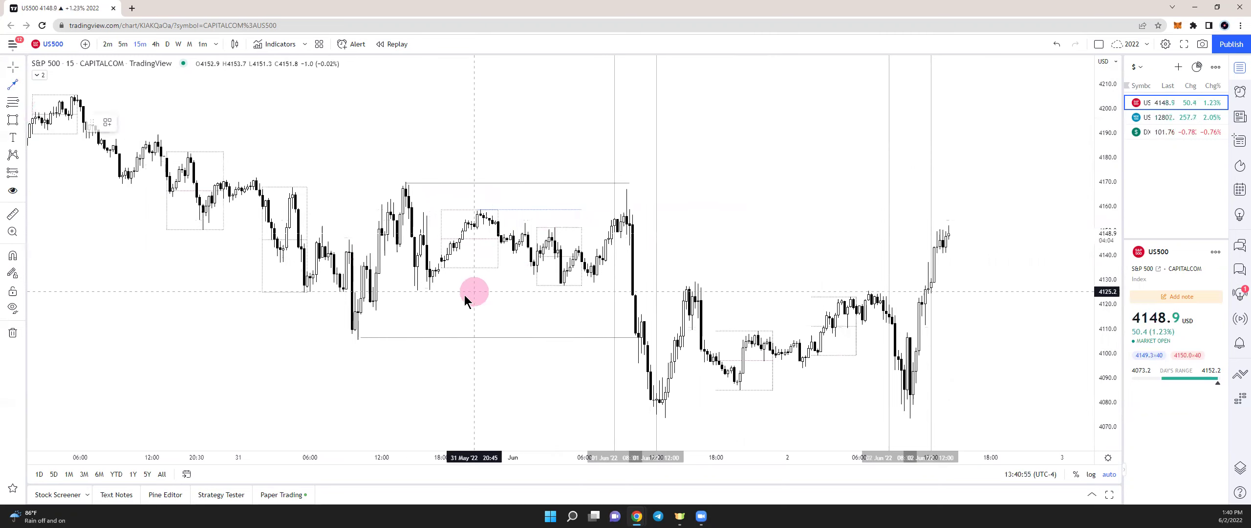
drag(429, 291, 602, 291)
drag(582, 209, 603, 210)
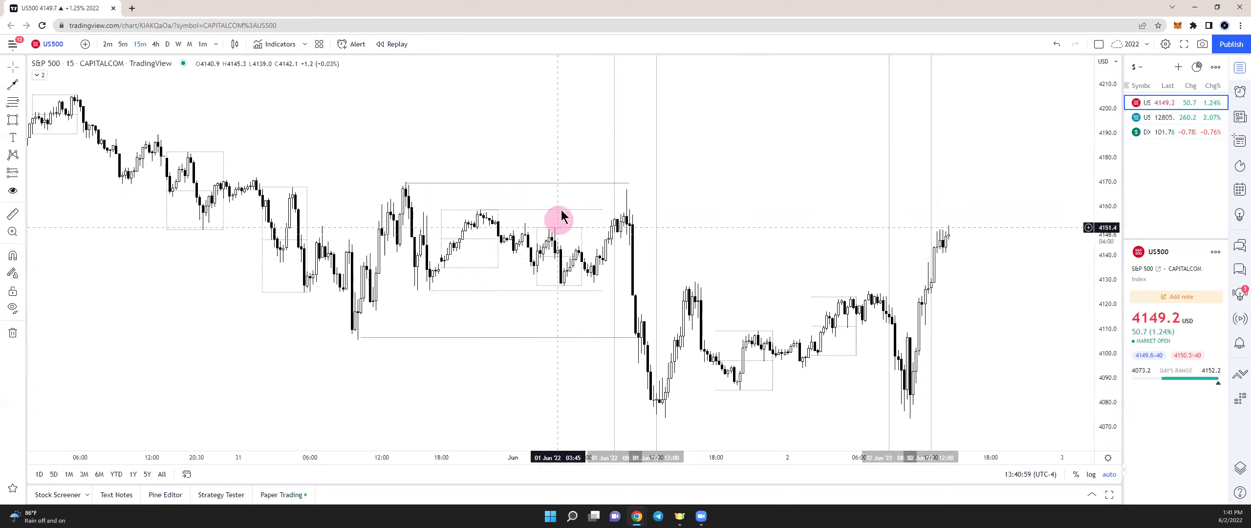
- Examine the overnight session ranges before 1 June and the settings of the chart's two session indicators
drag(693, 234, 770, 250)
scroll(686, 239, up, 2)
drag(686, 238, 774, 264)
scroll(778, 265, up, 4)
click(485, 205)
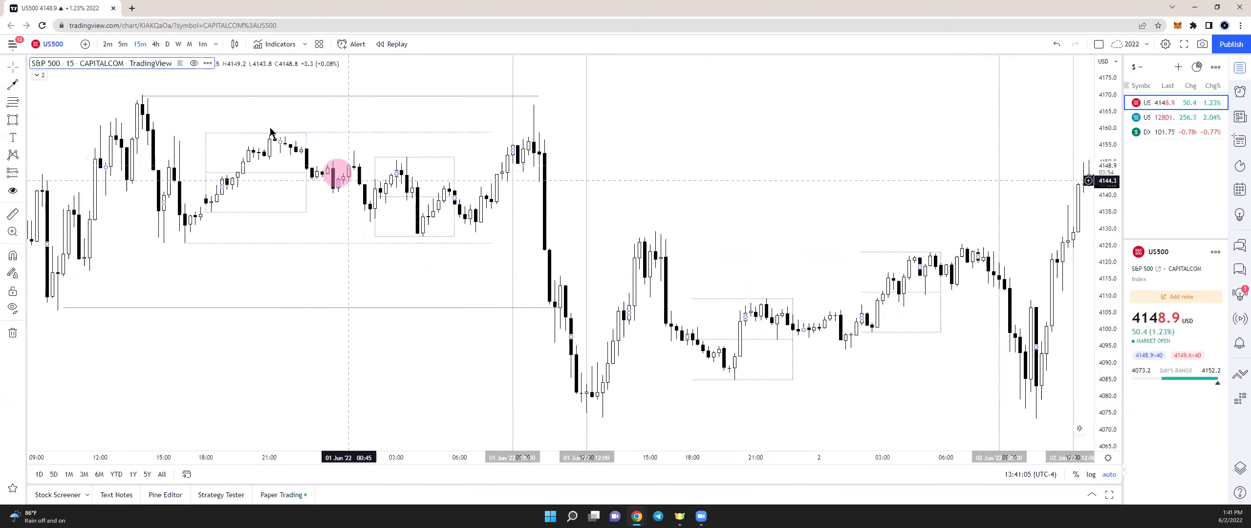
click(41, 76)
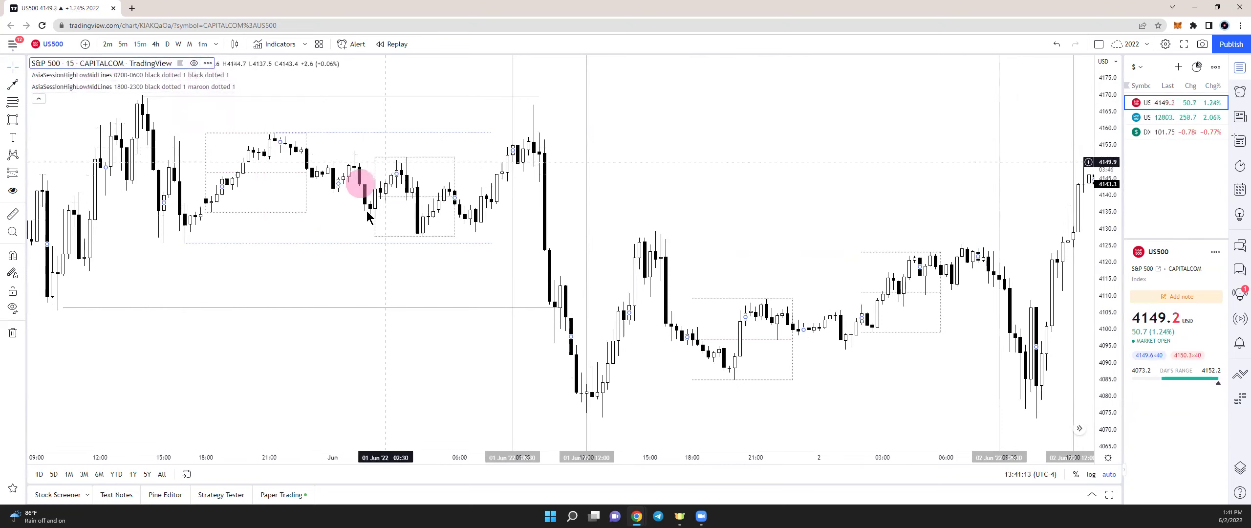
click(38, 98)
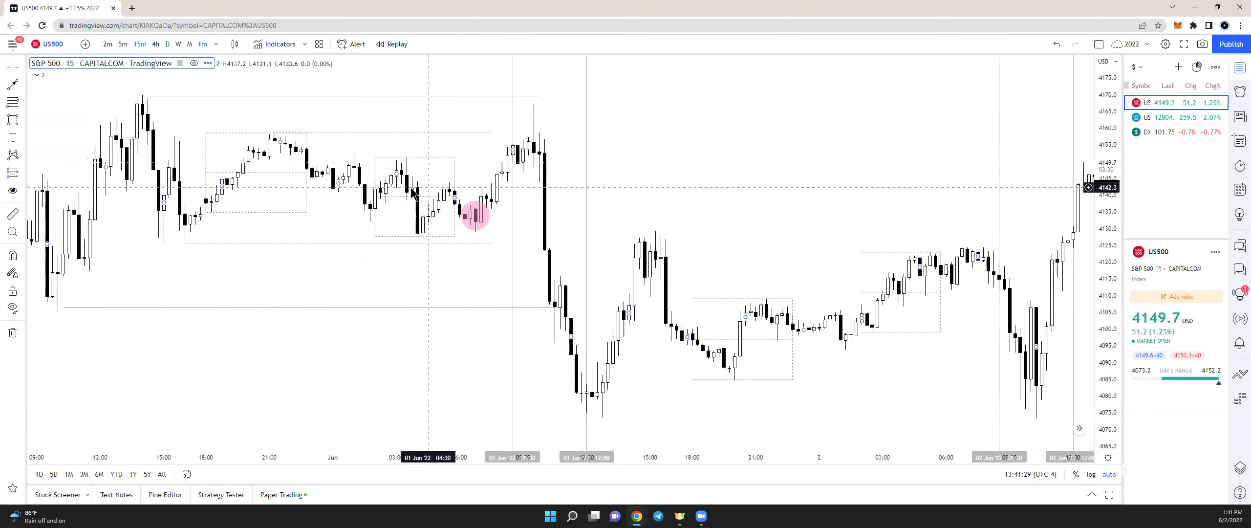
- Draw a descending trend line from the 31 May 21:00 high to the 1 June morning, labelled "Trend Line Break of structure"
click(22, 86)
click(47, 90)
mouse_move(269, 128)
mouse_down()
mouse_move(432, 185)
mouse_move(468, 177)
mouse_move(489, 196)
mouse_up()
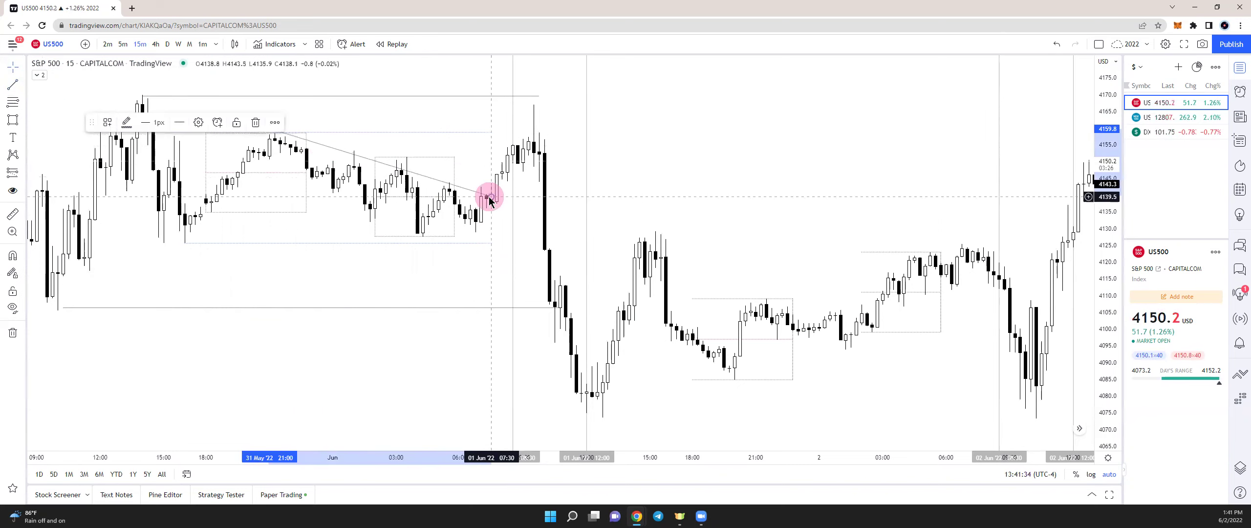
click(202, 121)
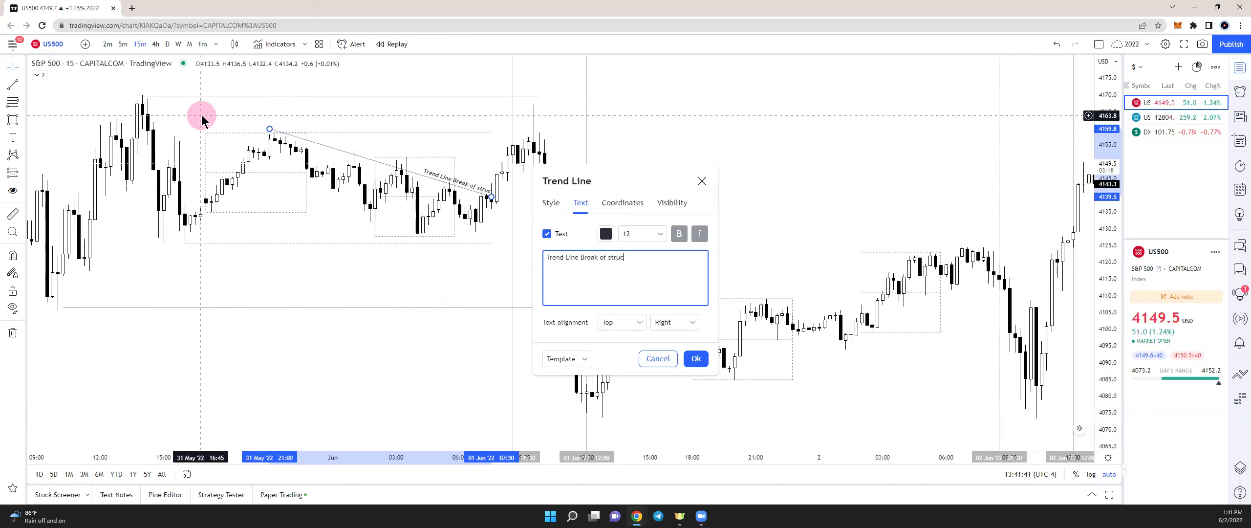
click(696, 358)
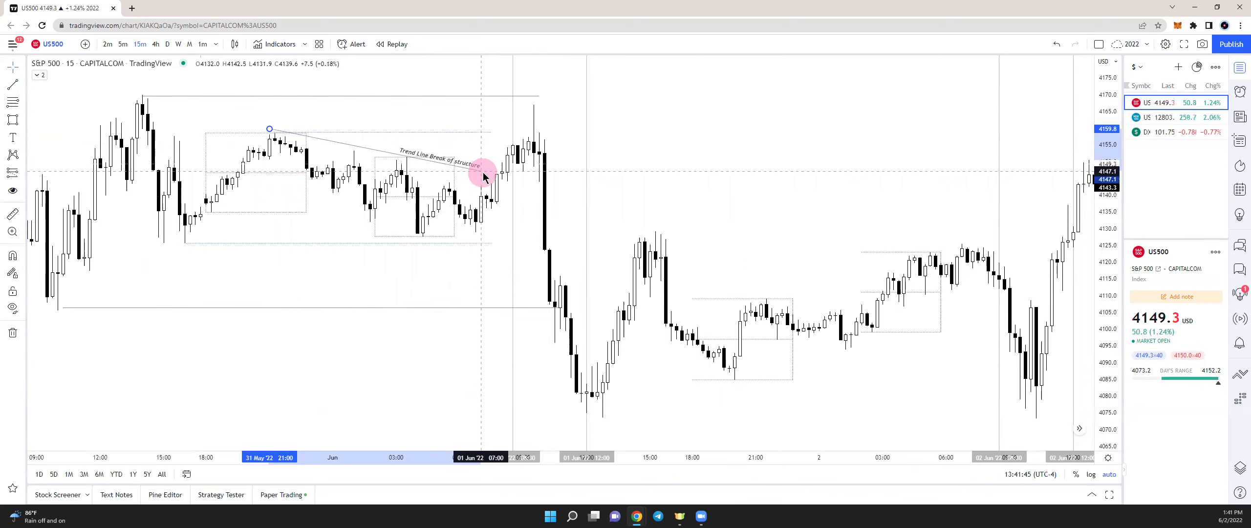
click(395, 169)
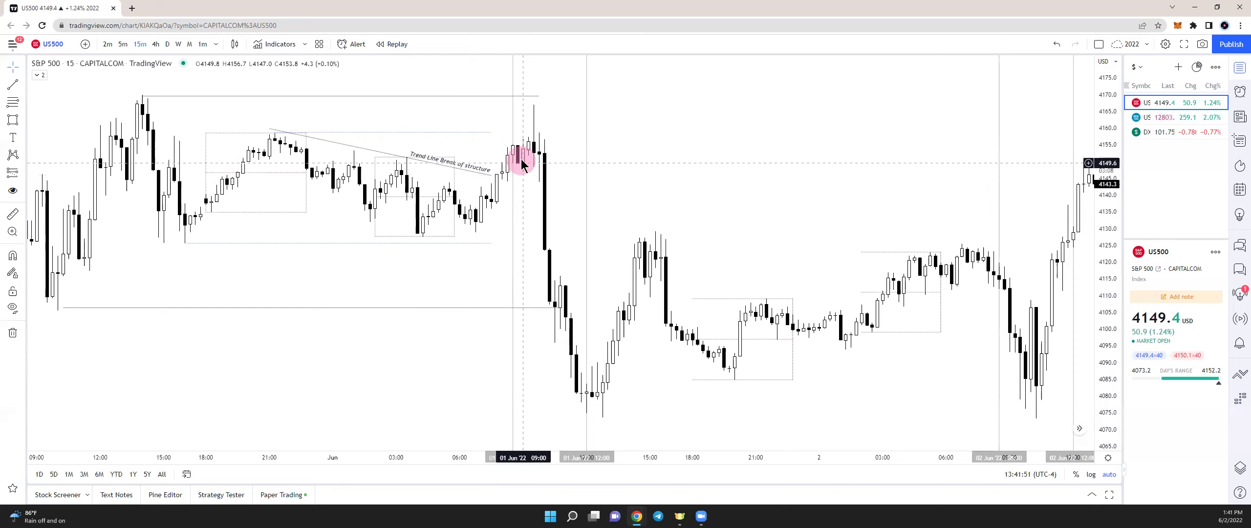
- Draw a red rectangle zone from 03:00 to about 11:15 on 1 June, between about 4144 and 4149
click(12, 119)
drag(499, 176, 571, 166)
click(498, 159)
click(479, 175)
drag(495, 176, 396, 182)
click(447, 213)
click(409, 190)
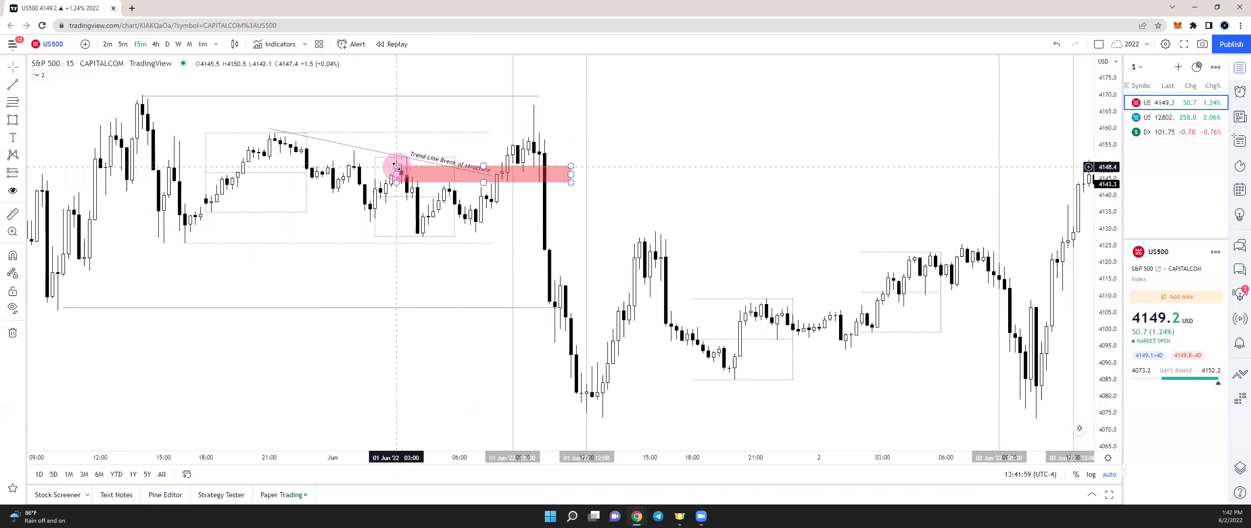
- Delete the red rectangle zone at the trend line break
click(424, 237)
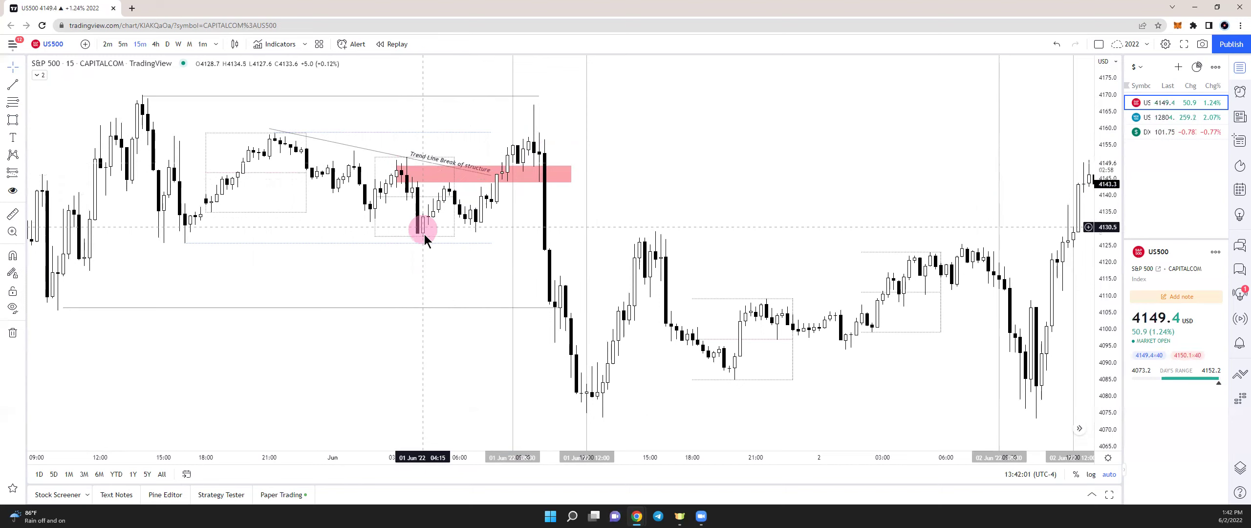
click(499, 173)
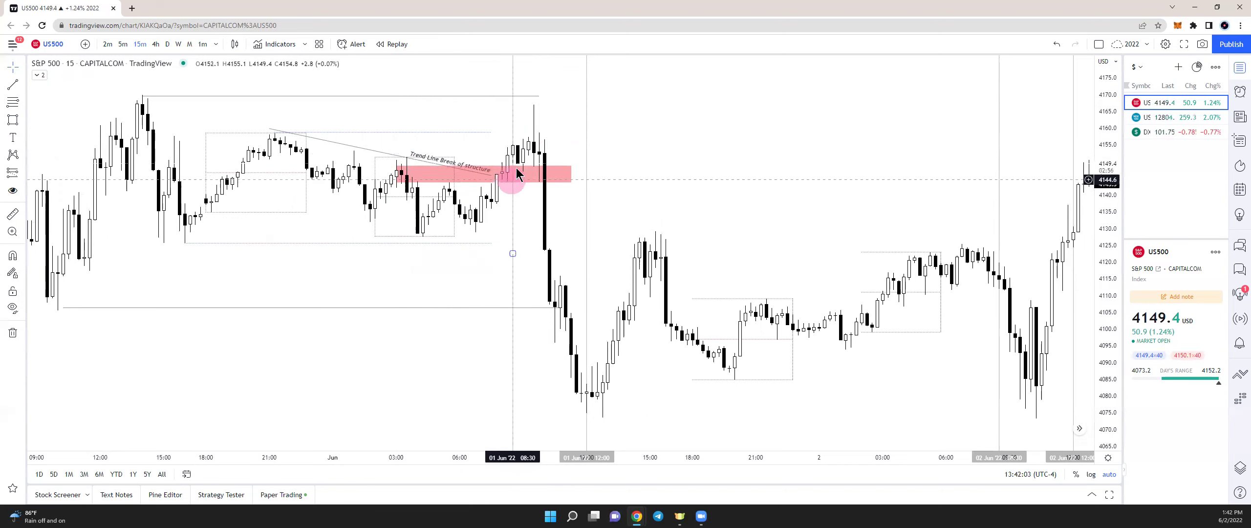
click(456, 171)
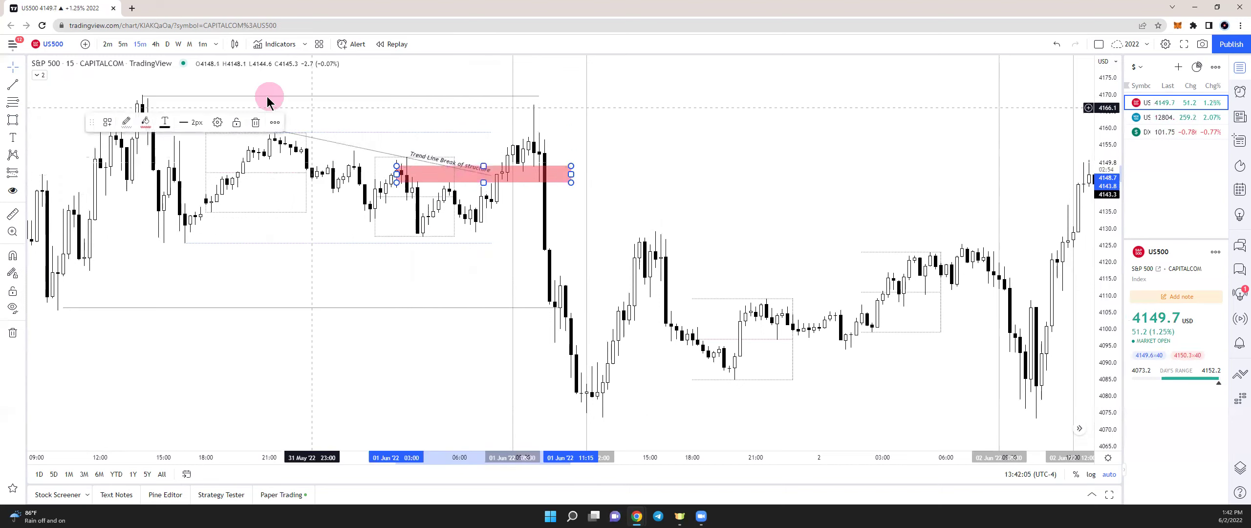
click(255, 122)
- Draw a Fibonacci retracement from about 4169.7 down to about 4106, beside the 1 June sell-off, starting at about 13:30
scroll(721, 180, down, 2)
scroll(777, 195, down, 4)
drag(896, 171, 807, 159)
scroll(801, 157, up, 4)
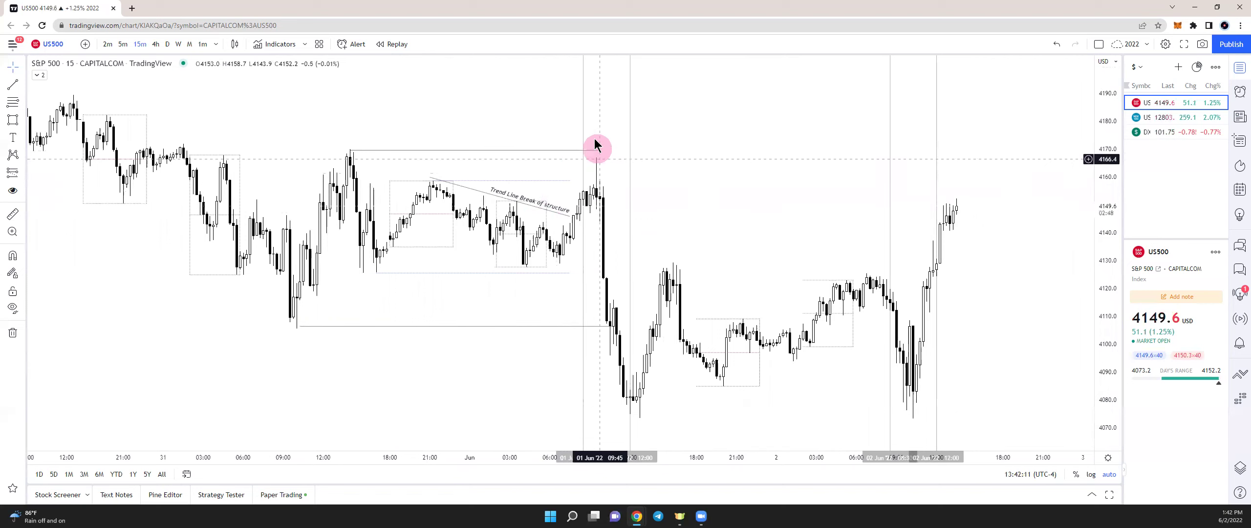
click(12, 102)
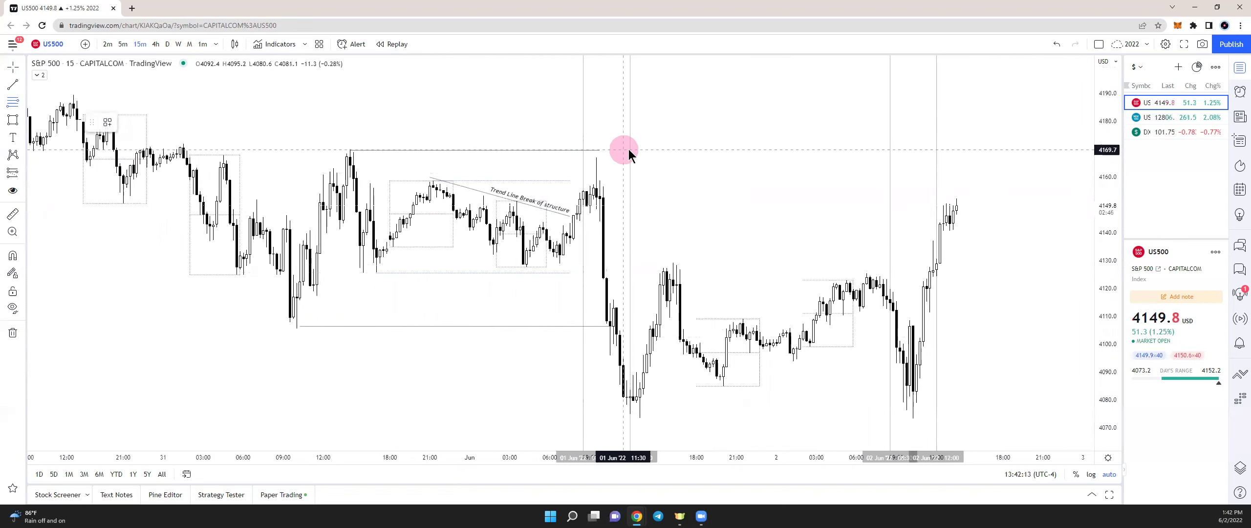
click(650, 149)
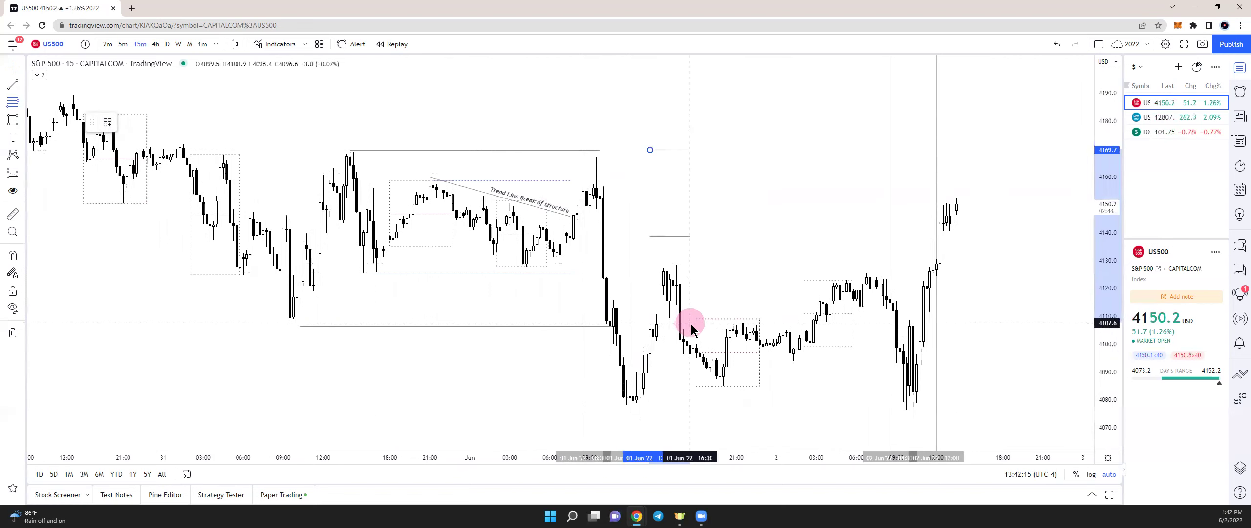
click(695, 327)
- Draw a red rectangle over the retracement's upper half, between about 4138.3 and 4169.6, and label it "Premium"
click(13, 119)
mouse_move(650, 236)
mouse_down()
mouse_move(650, 217)
mouse_move(712, 153)
mouse_move(697, 151)
mouse_up()
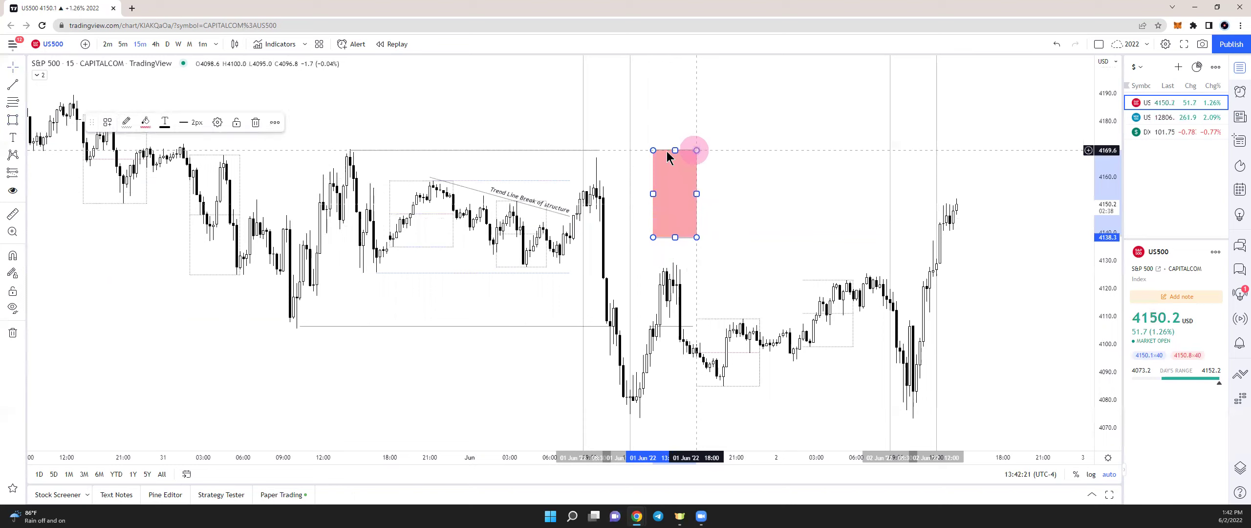
click(218, 122)
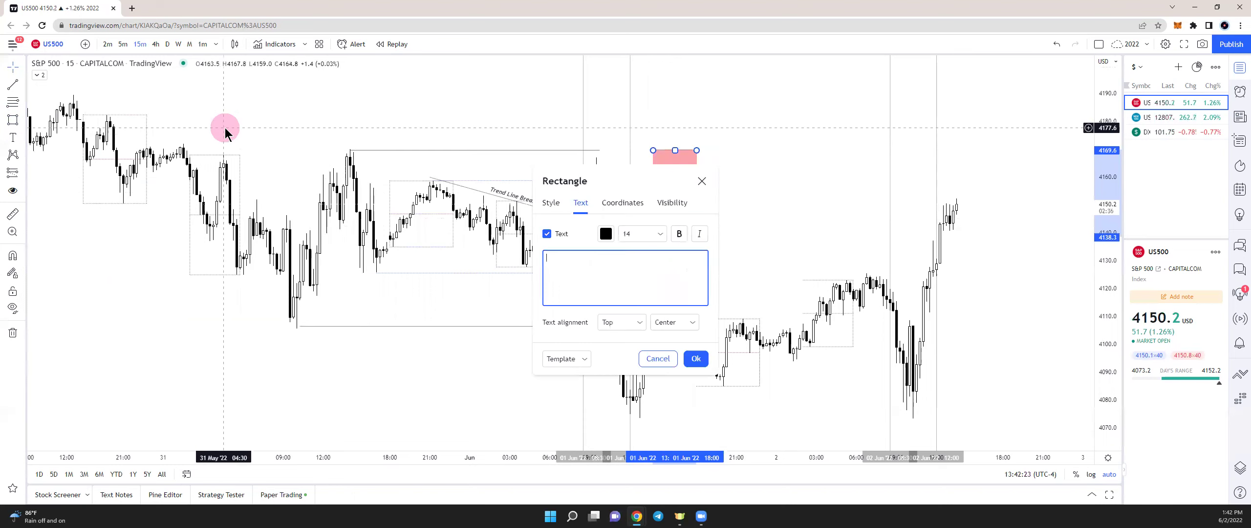
text(Premium)
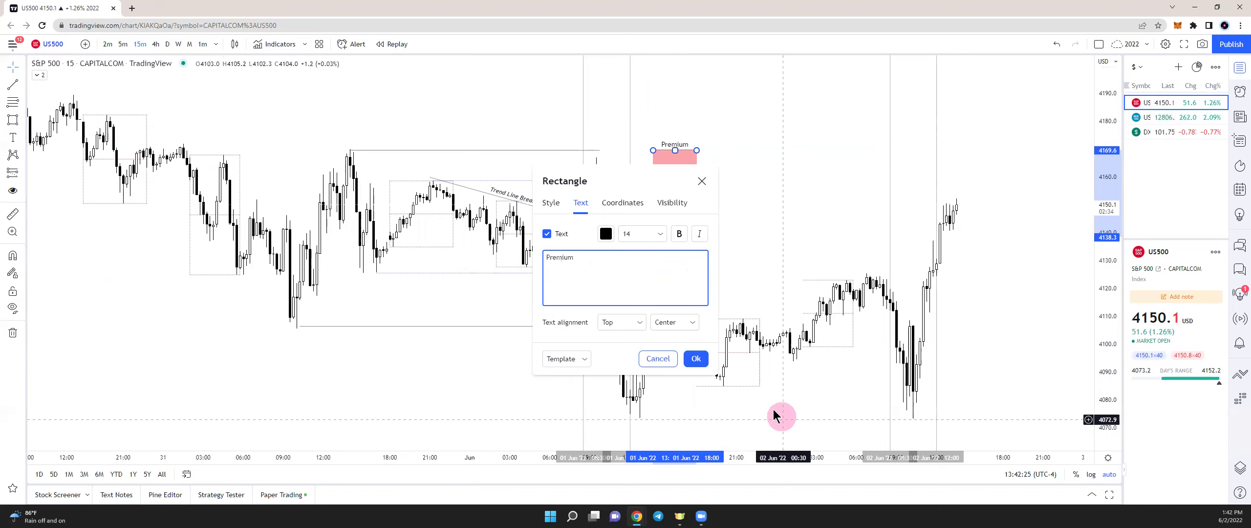
click(700, 363)
click(700, 365)
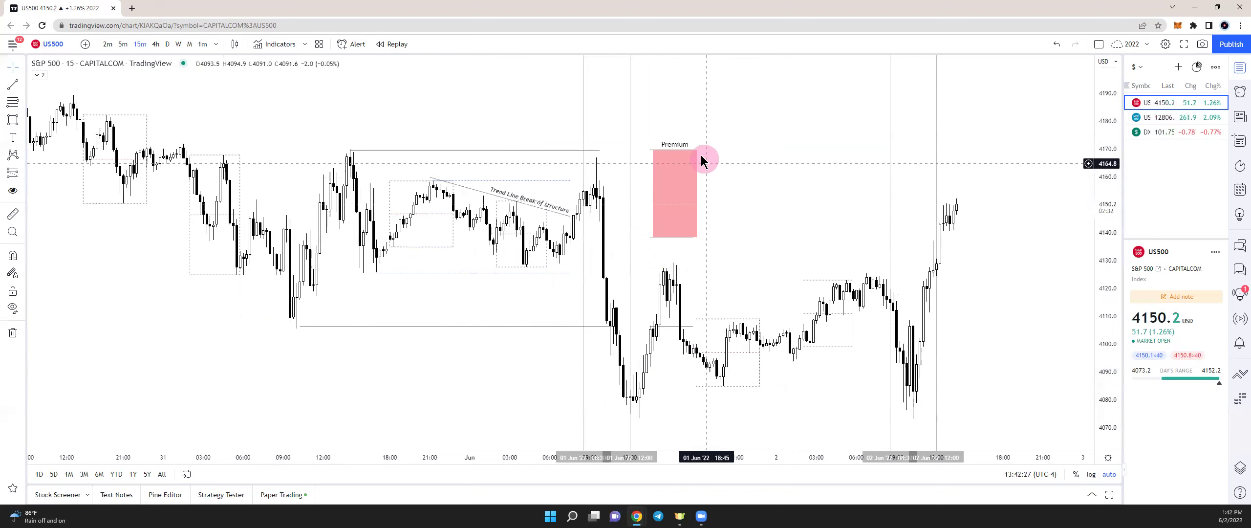
- Adjust the corners of the "Premium" rectangle to match the retracement's width, with its upper edge at about 4169.5
drag(698, 152, 693, 150)
drag(742, 189, 768, 189)
click(677, 158)
drag(676, 159, 674, 158)
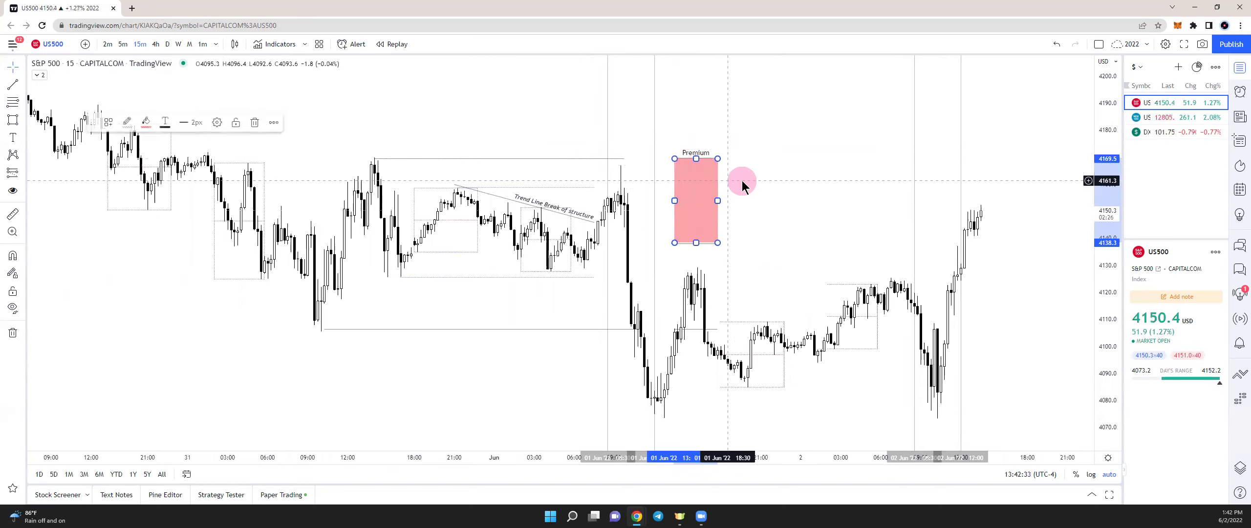
click(743, 186)
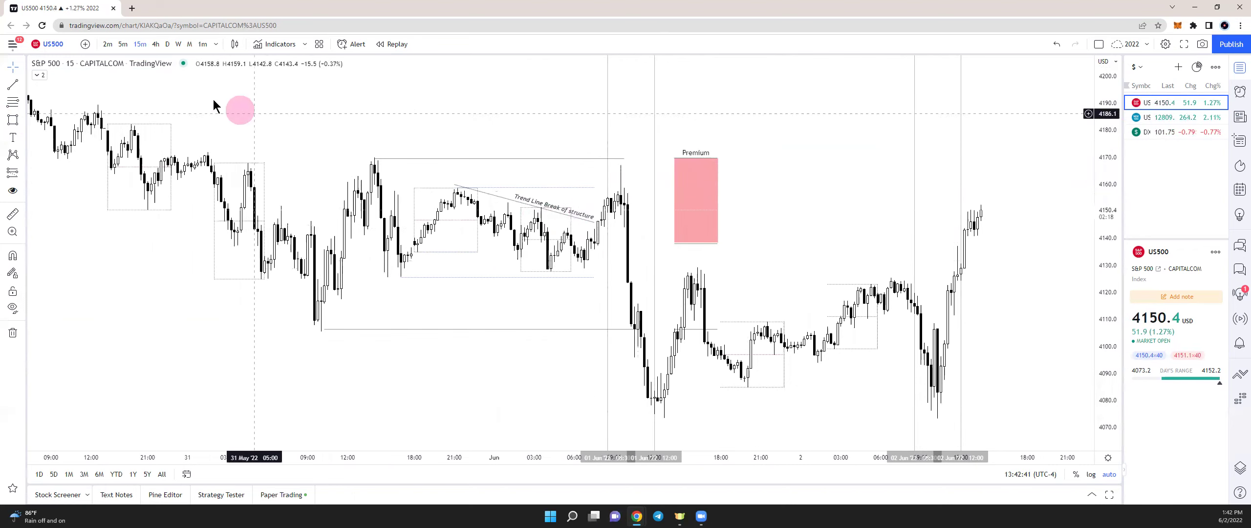
- Switch the chart to the 5-minute timeframe
click(123, 44)
drag(582, 143, 694, 224)
click(704, 193)
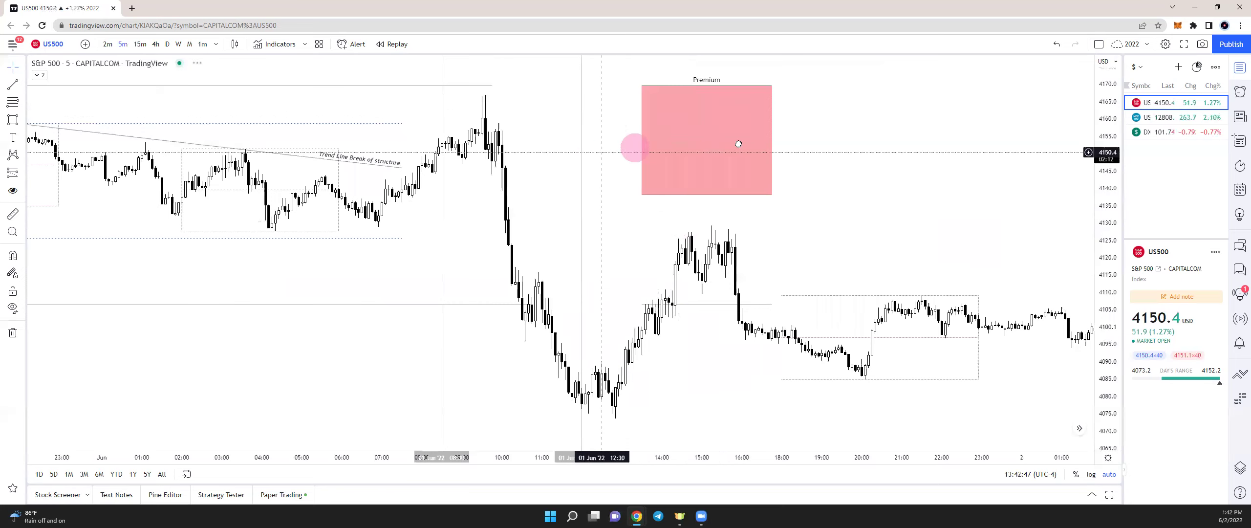
drag(602, 152, 740, 143)
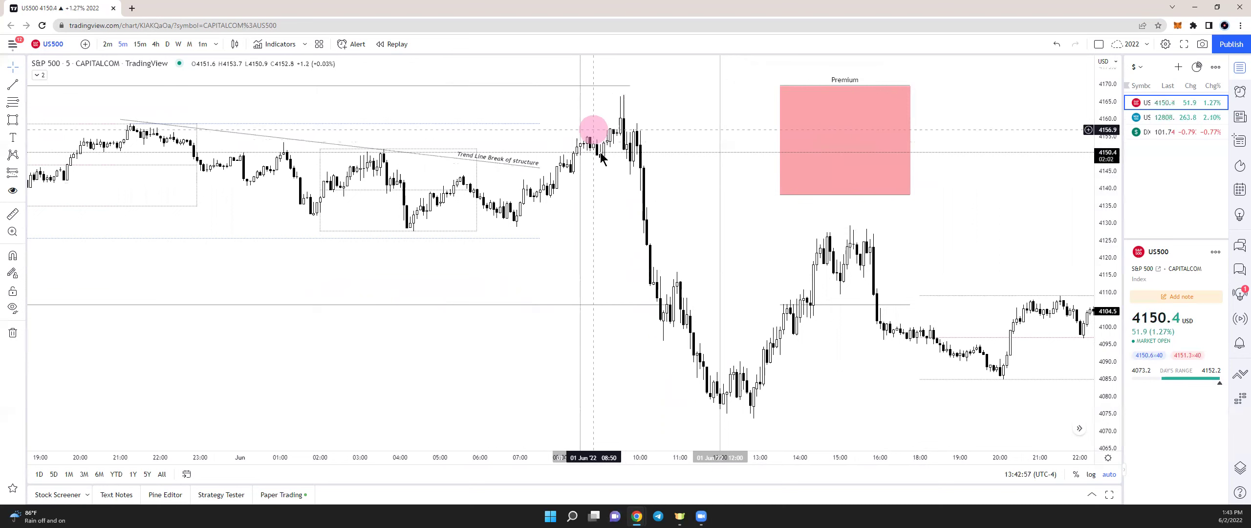
- Draw two short horizontal trend lines around the 1 June 09:30 swing, at about 4147.3 and about 4157
click(13, 85)
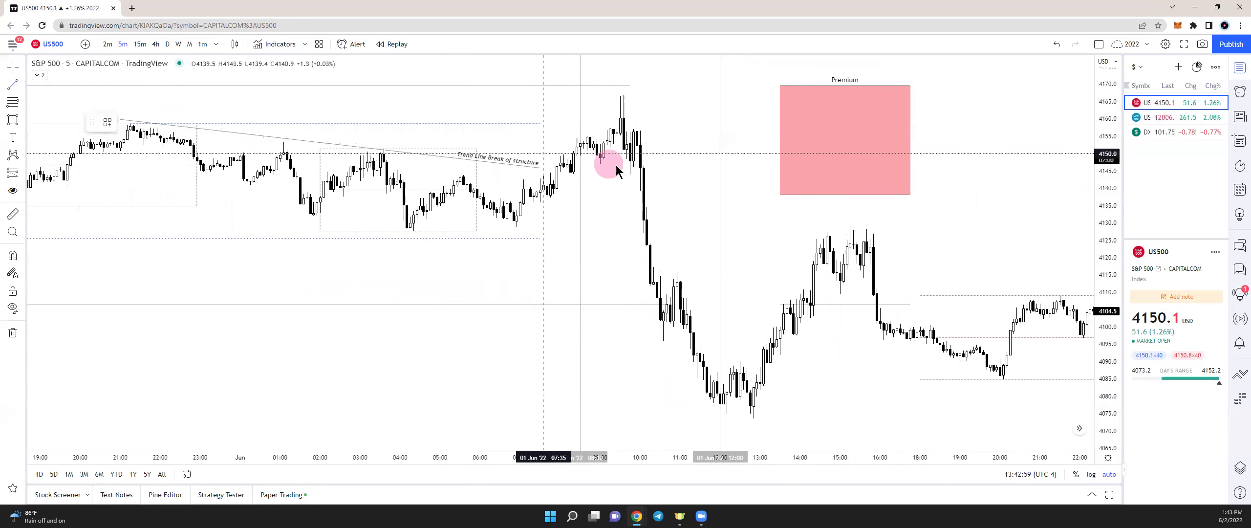
click(630, 163)
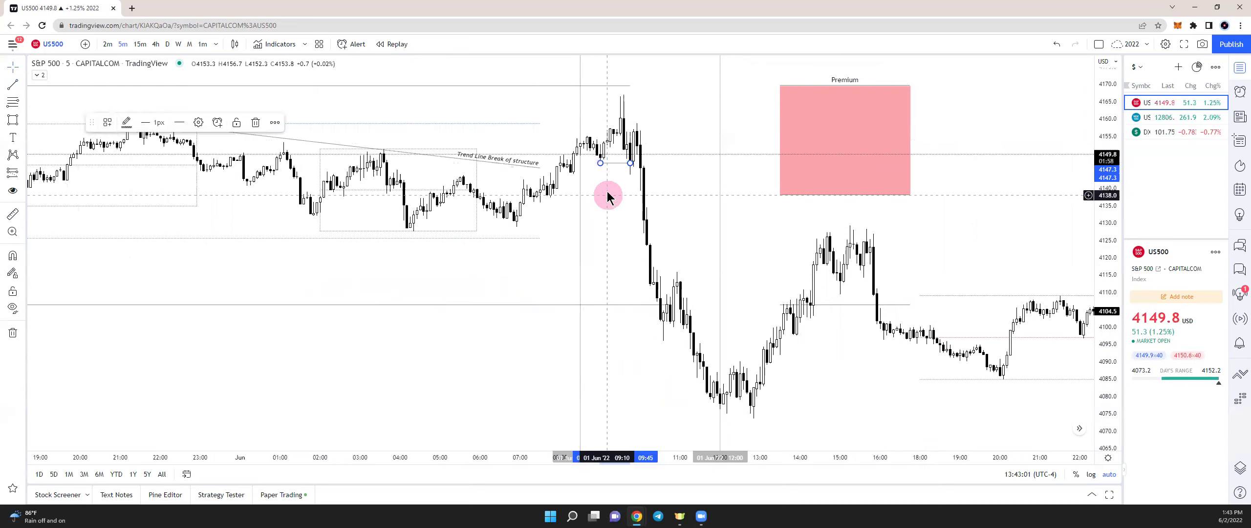
click(612, 126)
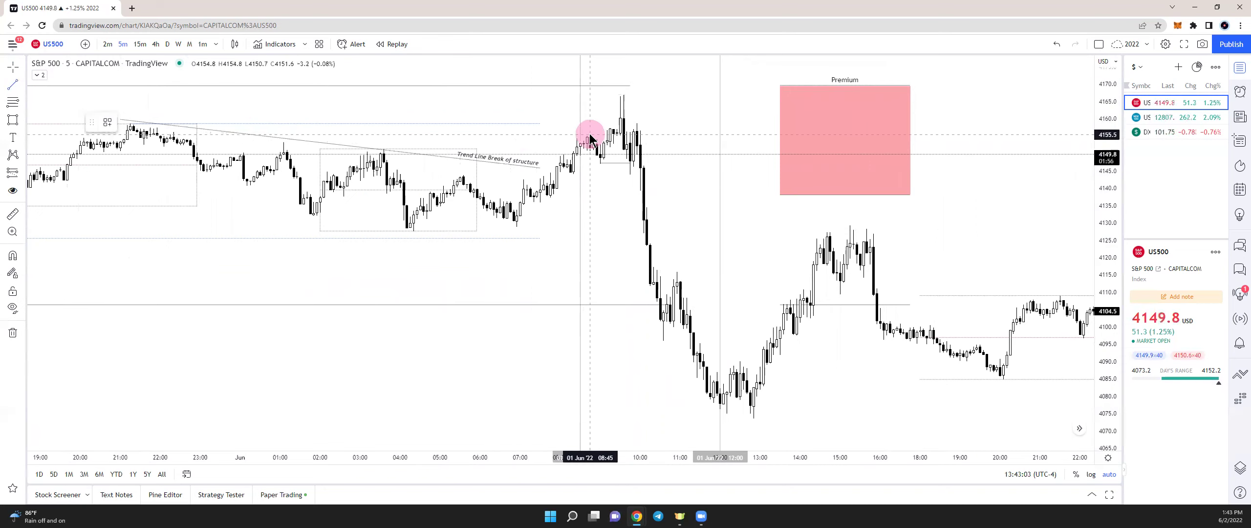
click(620, 128)
drag(608, 128, 635, 131)
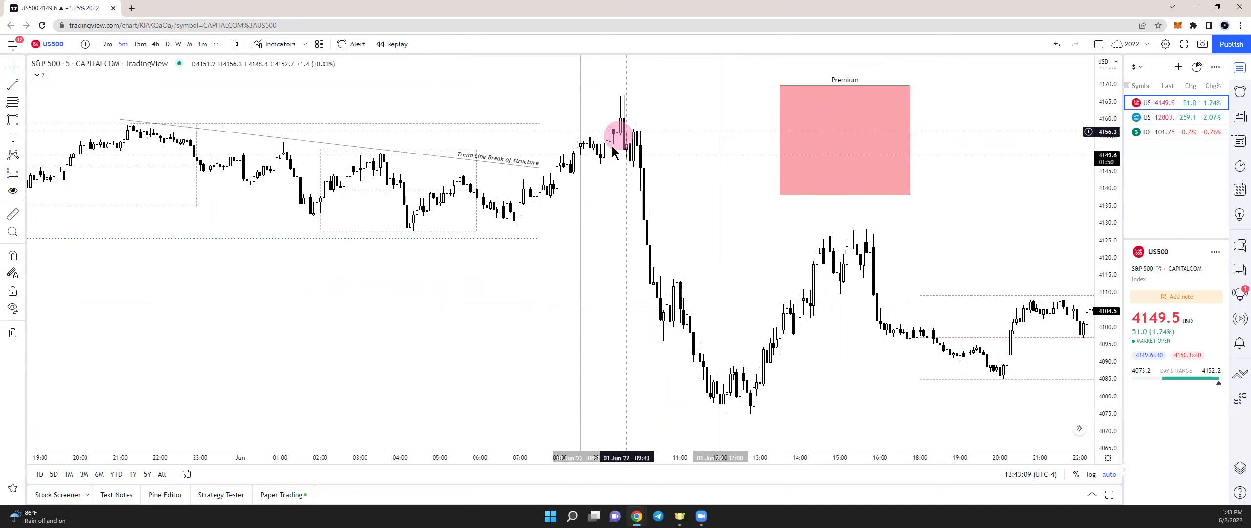
- Draw a grey rectangle from 09:30 to about 10:25 on 1 June, between about 4143 and 4167
click(13, 119)
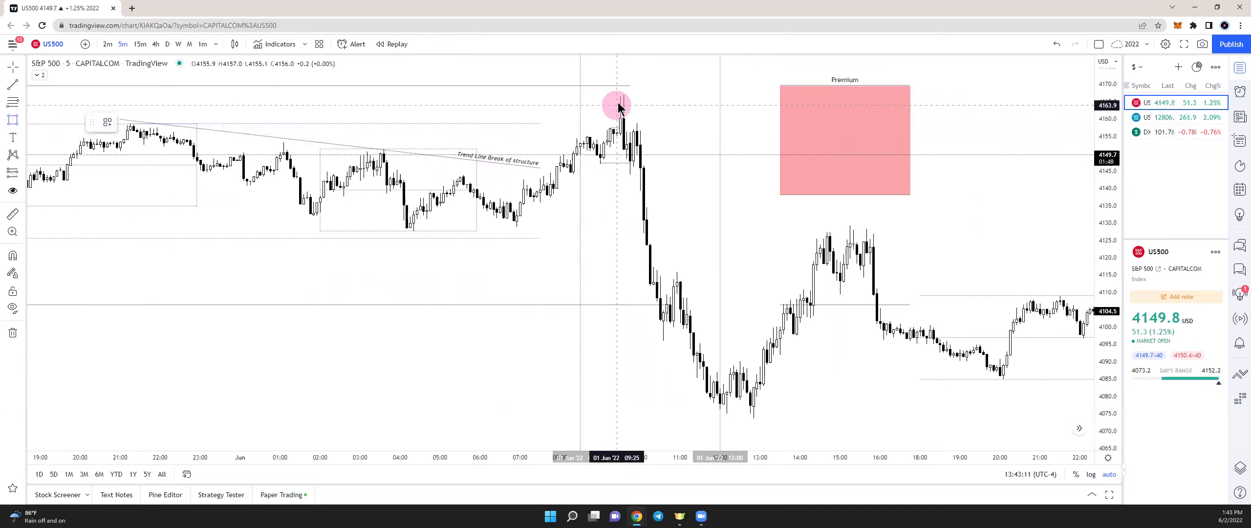
click(658, 177)
click(148, 122)
click(156, 144)
click(458, 293)
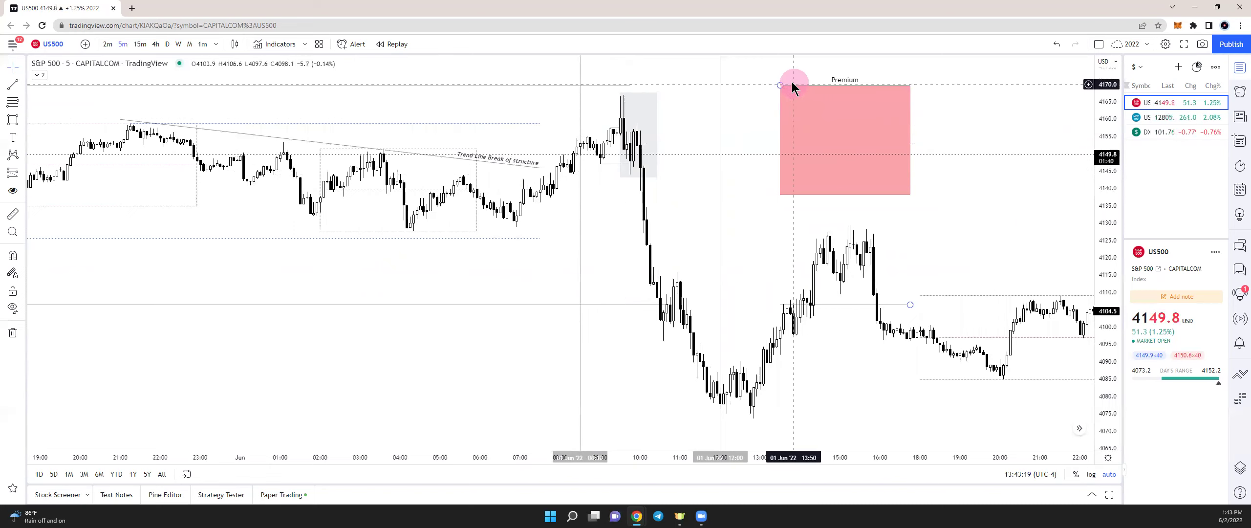
click(628, 125)
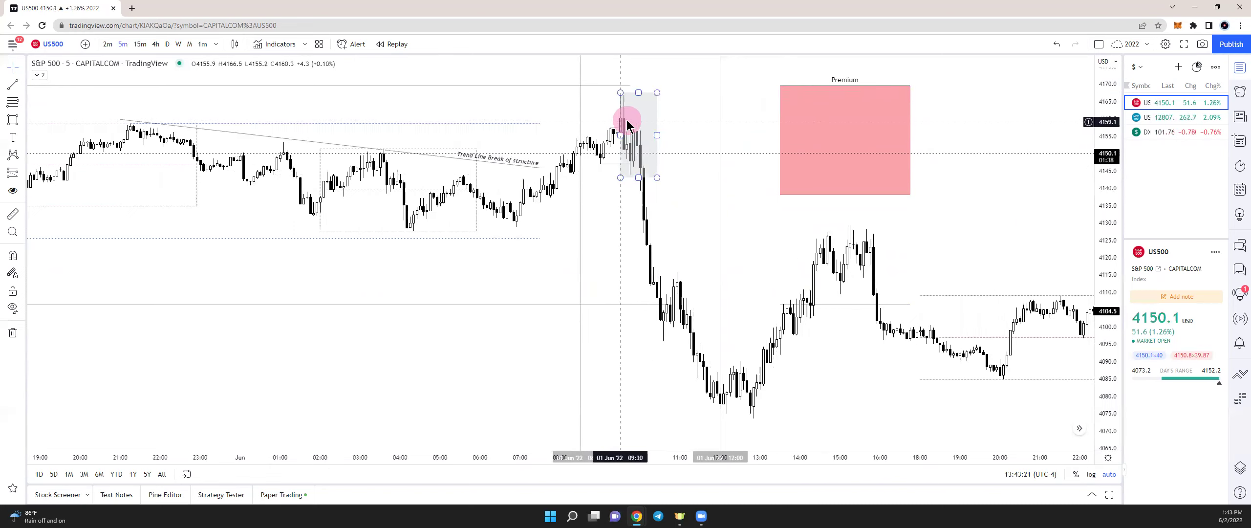
click(520, 141)
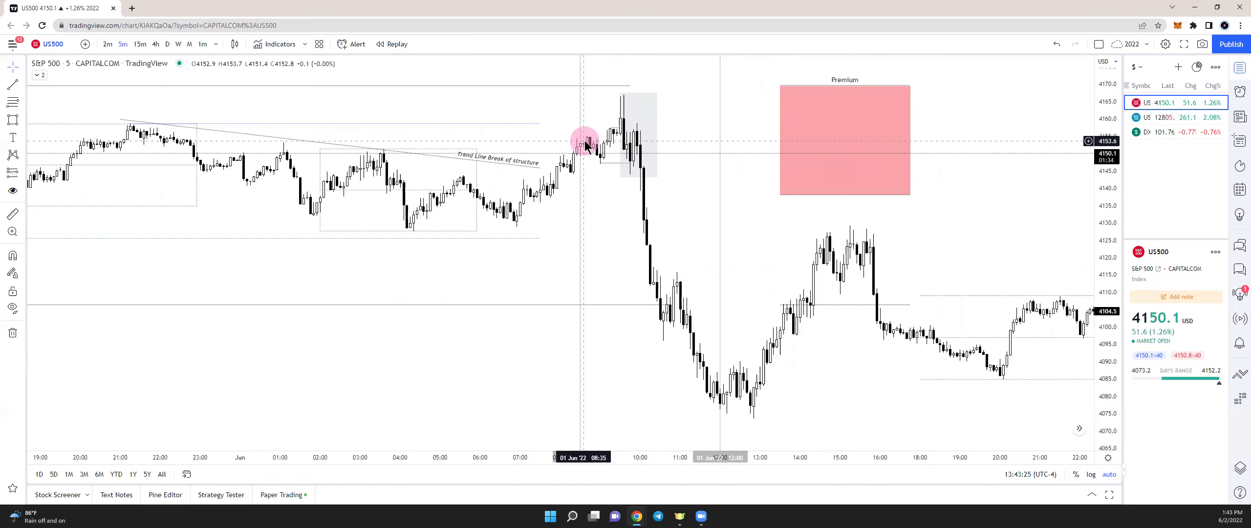
- Draw a horizontal arrow line at 4154.9 from 08:30 to about 13:30 on 1 June, styled with the "8:30 Open" template
click(21, 85)
click(54, 90)
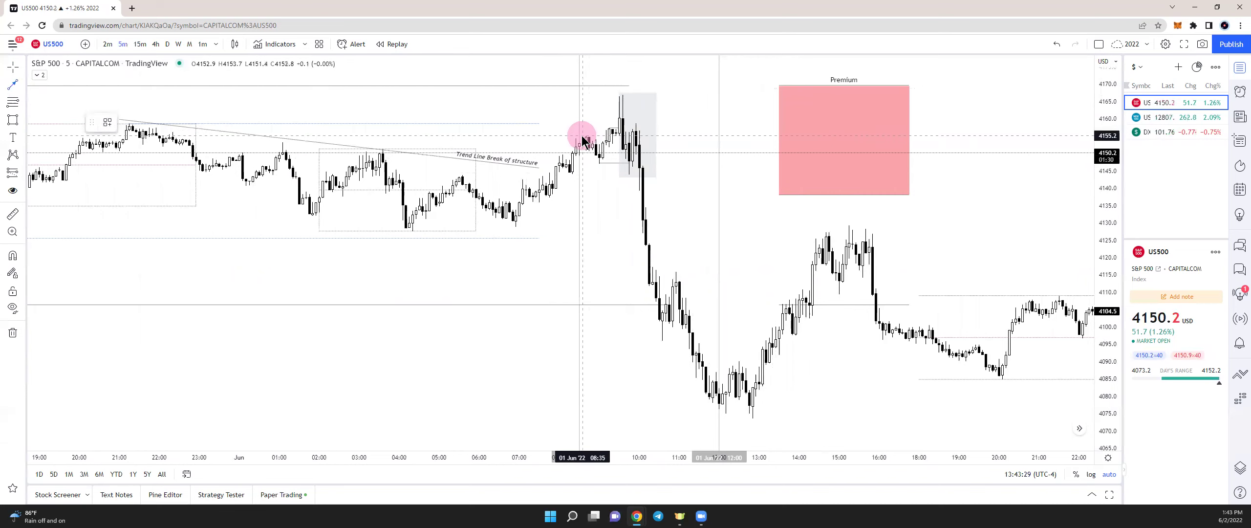
click(580, 139)
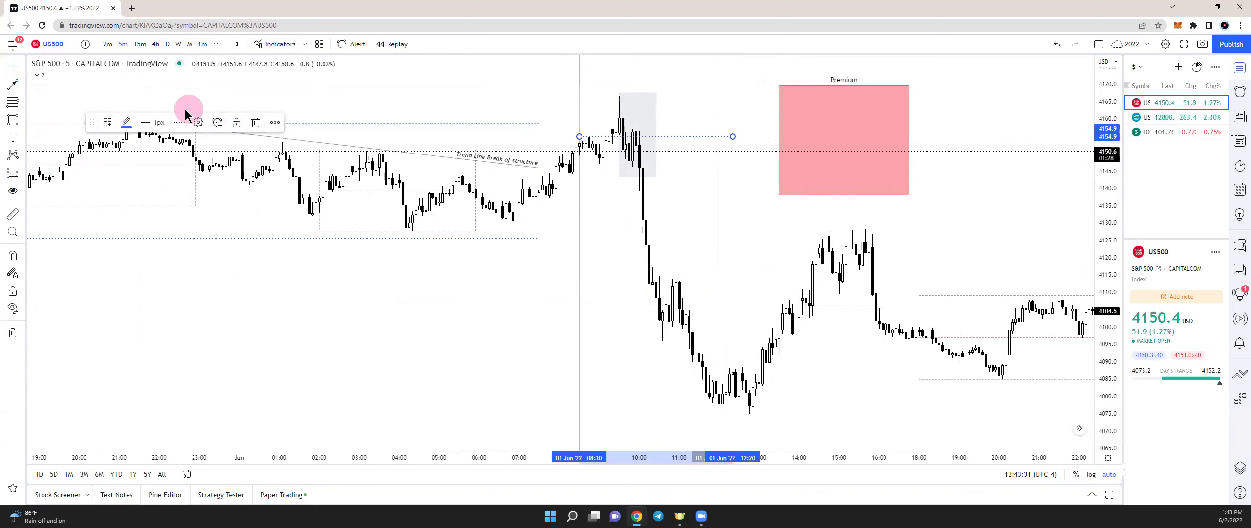
click(198, 122)
click(565, 359)
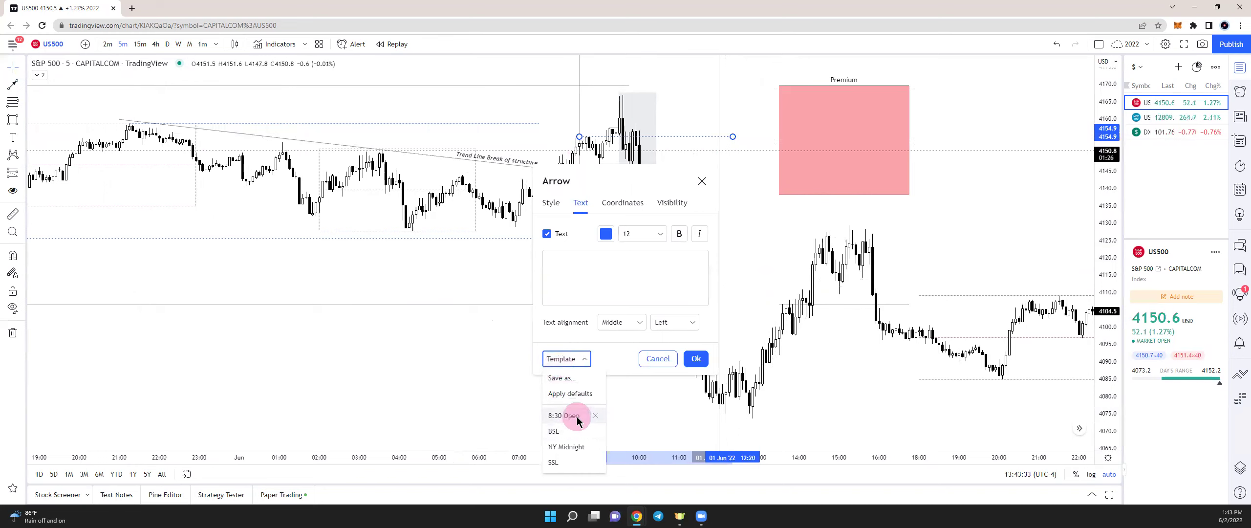
click(564, 415)
click(729, 165)
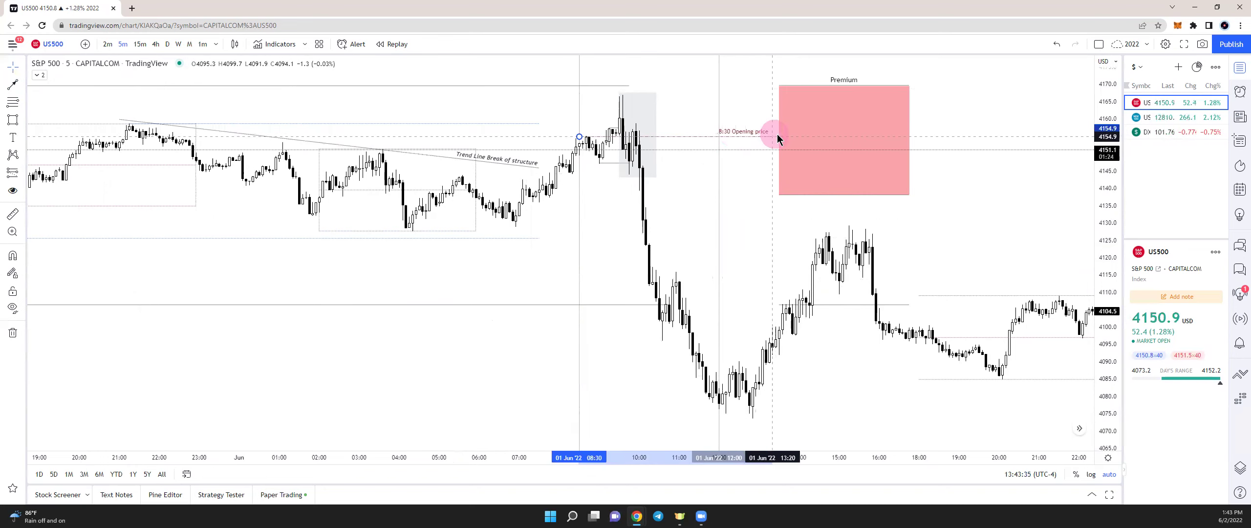
click(718, 223)
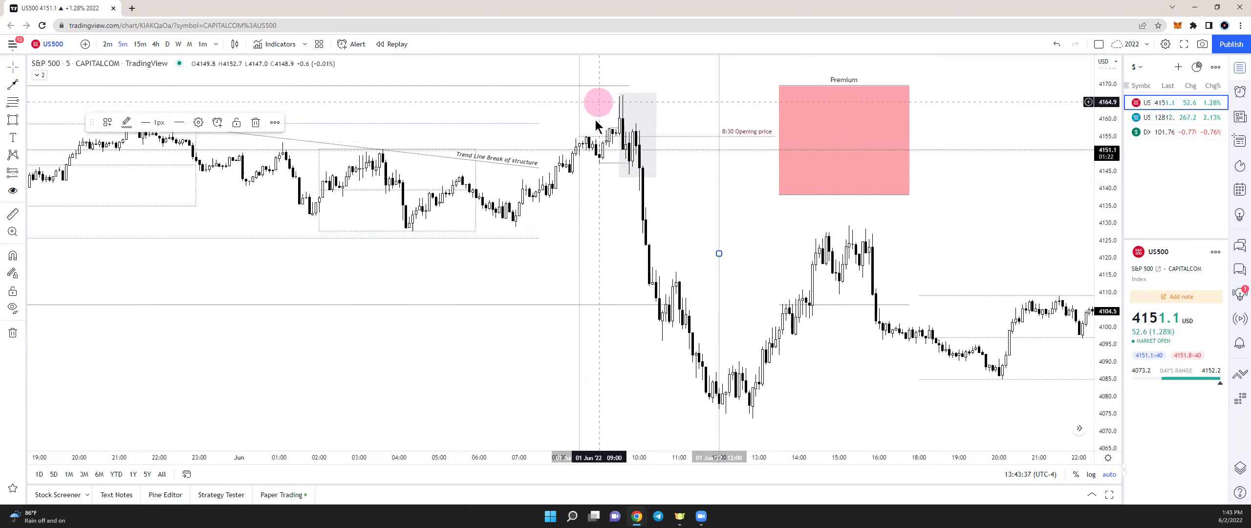
- Switch the chart to the 2-minute timeframe for the 1 June morning drop
click(107, 44)
drag(618, 222, 900, 232)
scroll(670, 244, down, 3)
drag(406, 215, 643, 259)
drag(415, 259, 841, 229)
scroll(801, 230, up, 4)
drag(718, 231, 802, 232)
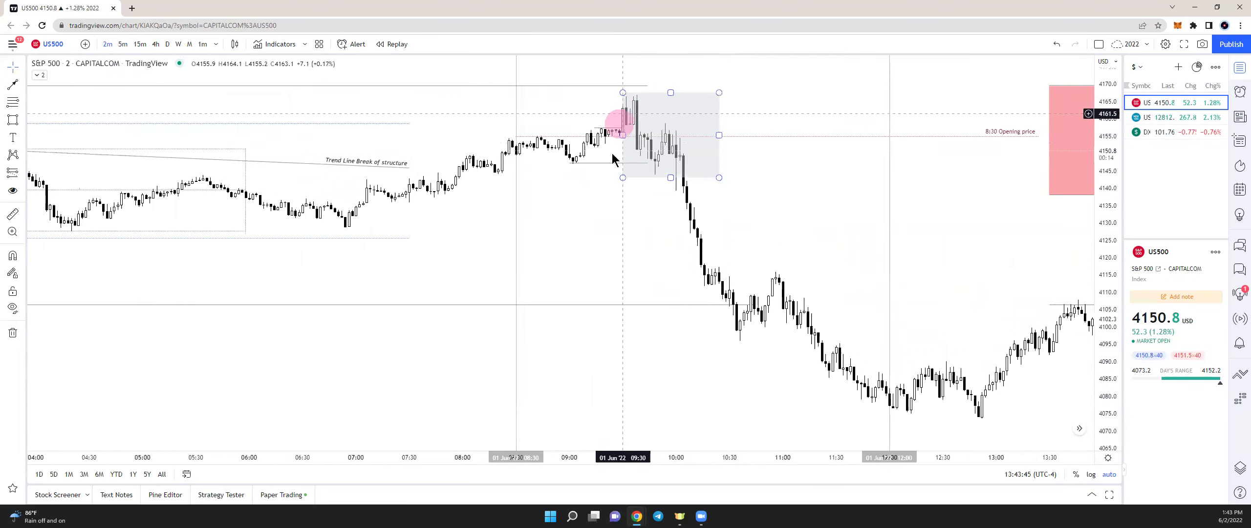
- Delete the two short horizontal trend lines at about 4157 and 4147 near the grey rectangle
click(612, 128)
click(259, 123)
click(603, 162)
click(258, 123)
- Draw two short horizontal trend lines inside the grey rectangle, at about 4158.3 from 09:36 to 10:14 and at about 4156.3 from 09:40
click(20, 85)
click(60, 85)
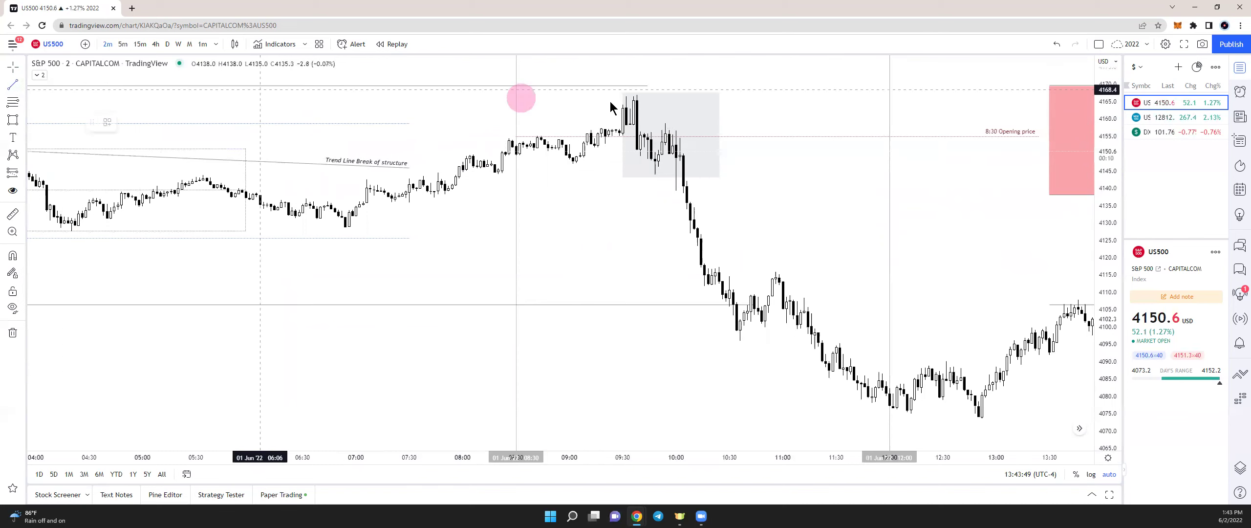
click(634, 126)
click(698, 124)
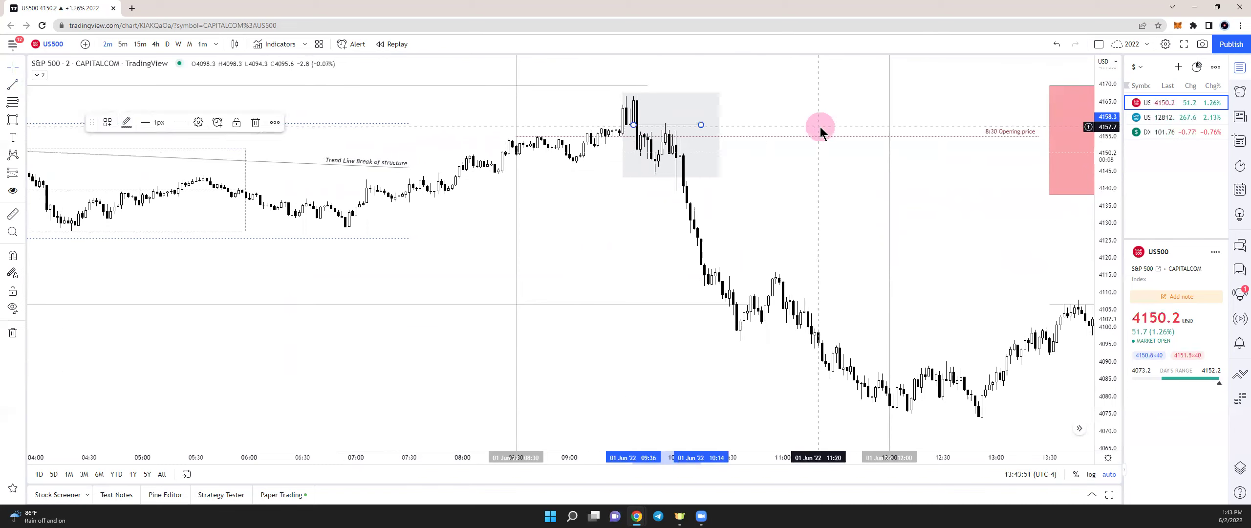
click(597, 115)
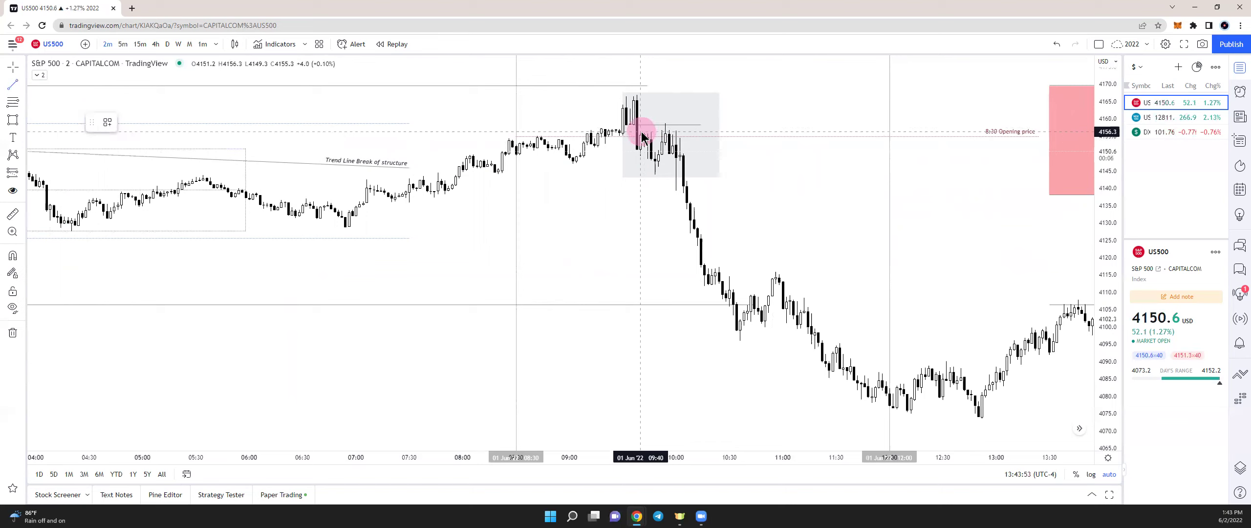
click(679, 131)
- Resize the grey rectangle to span from 09:32 to about 10:52, between about 4158 and 4167
drag(716, 174, 762, 94)
drag(617, 93, 622, 94)
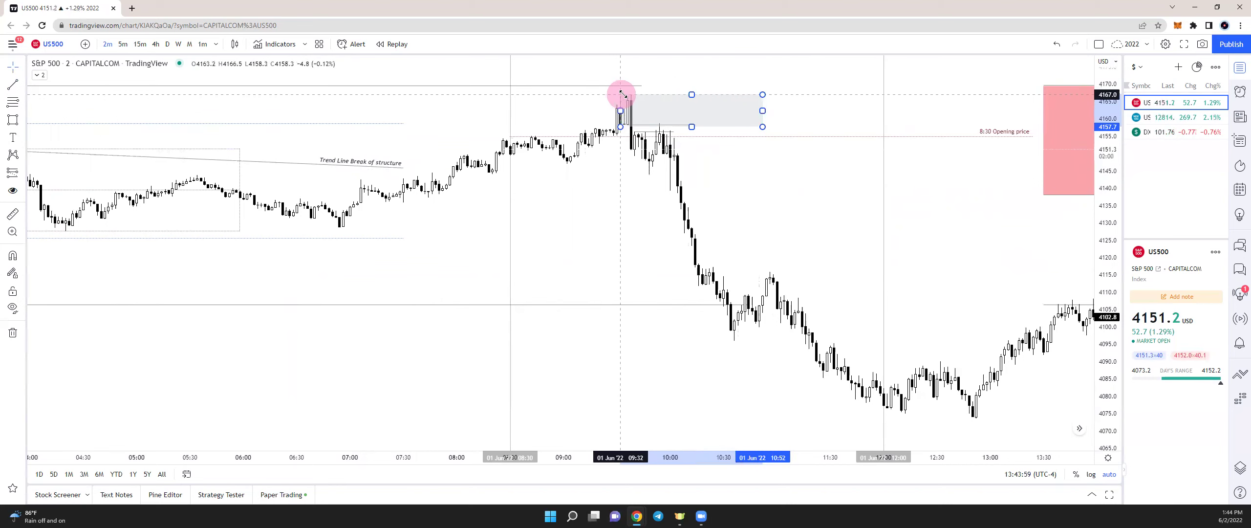
drag(599, 200, 585, 204)
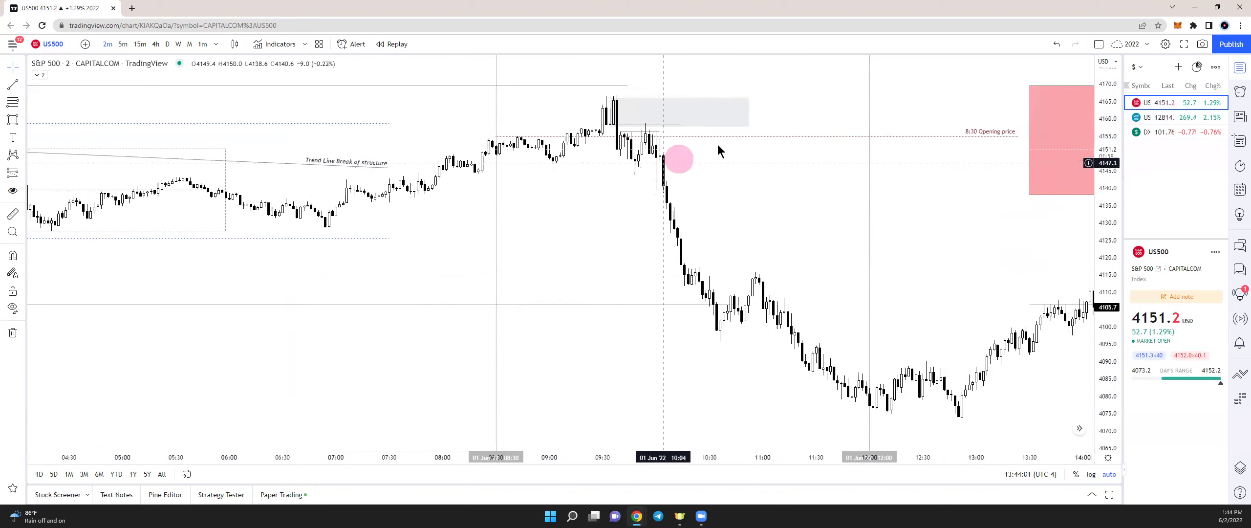
drag(748, 127, 748, 124)
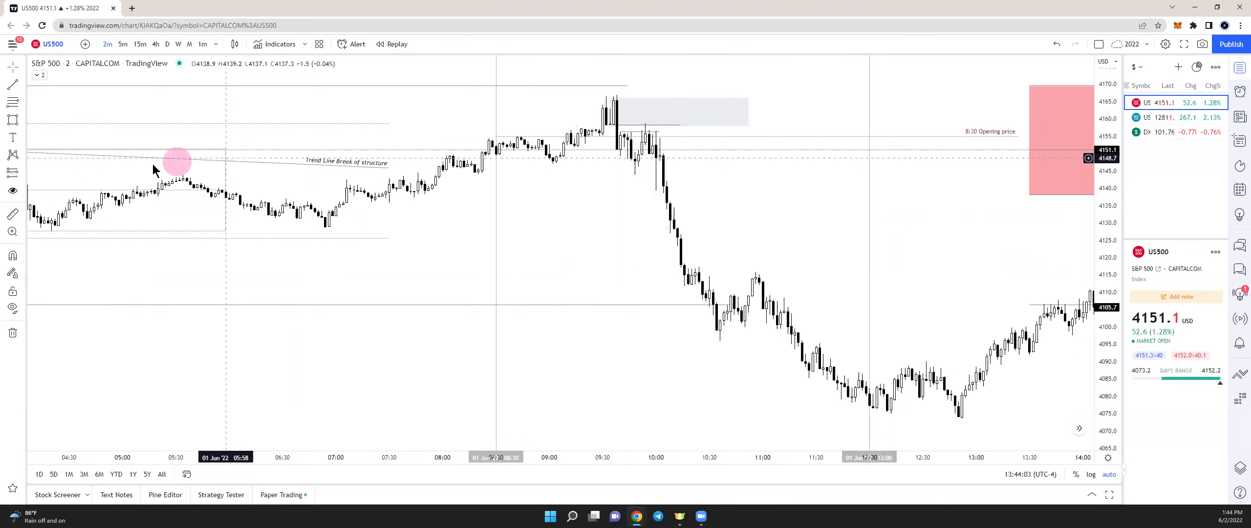
- Place a short position at about 10:08 with its entry at 4157.4, stop at 4166.5 and target at 4138.7
click(12, 172)
click(68, 188)
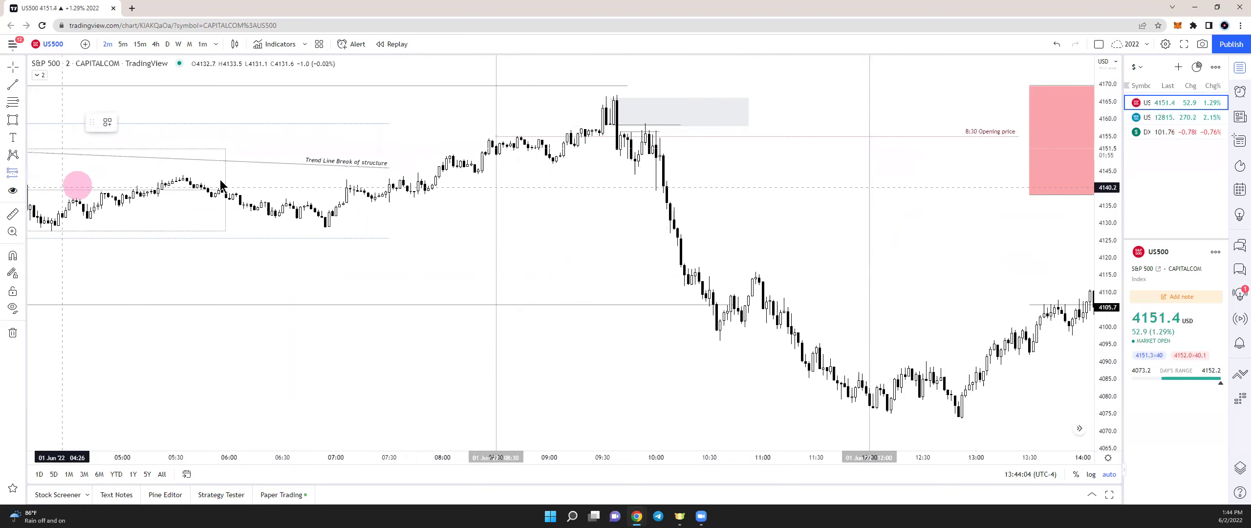
click(670, 128)
mouse_move(670, 106)
mouse_down()
mouse_move(670, 61)
mouse_move(666, 96)
mouse_up()
click(472, 208)
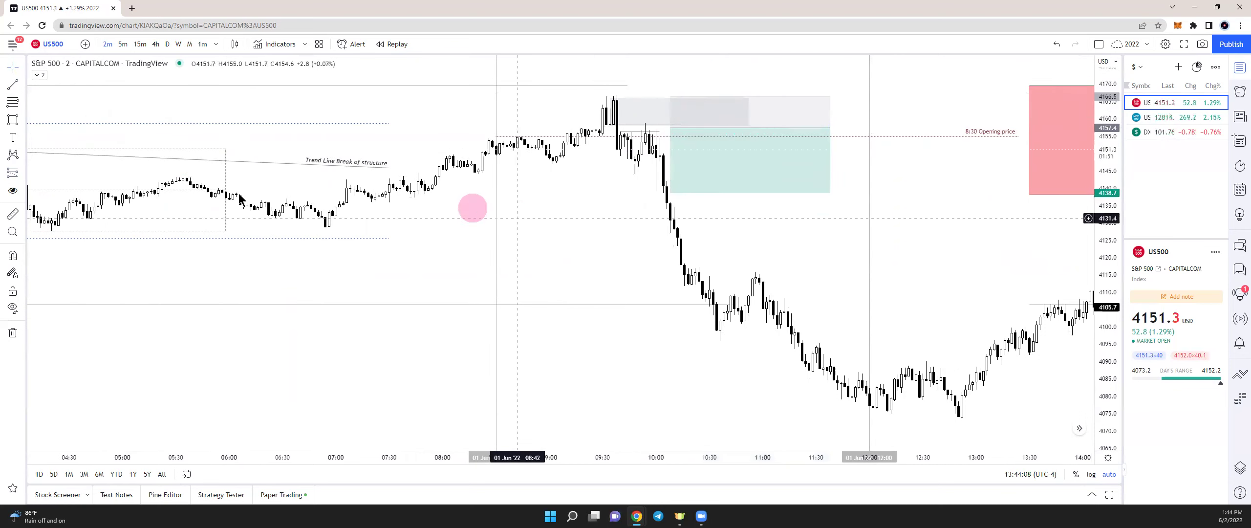
- Place a magnet icon at about 10:00 and 4099, below the 4106 range low, and enlarge it slightly
click(15, 193)
click(93, 190)
click(656, 329)
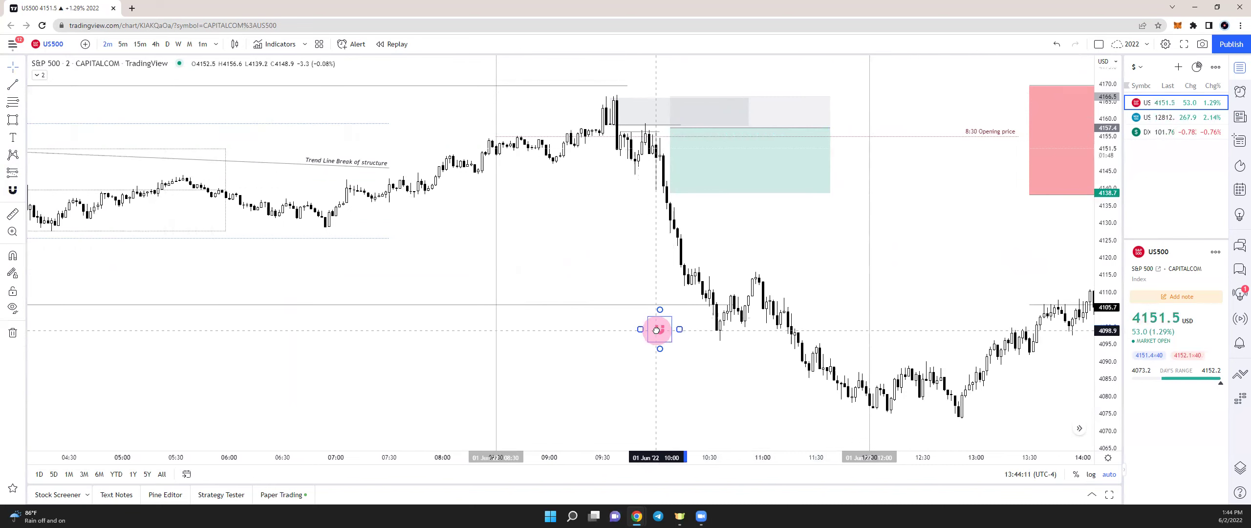
drag(680, 329, 681, 333)
click(688, 344)
scroll(694, 337, down, 9)
drag(728, 268, 580, 251)
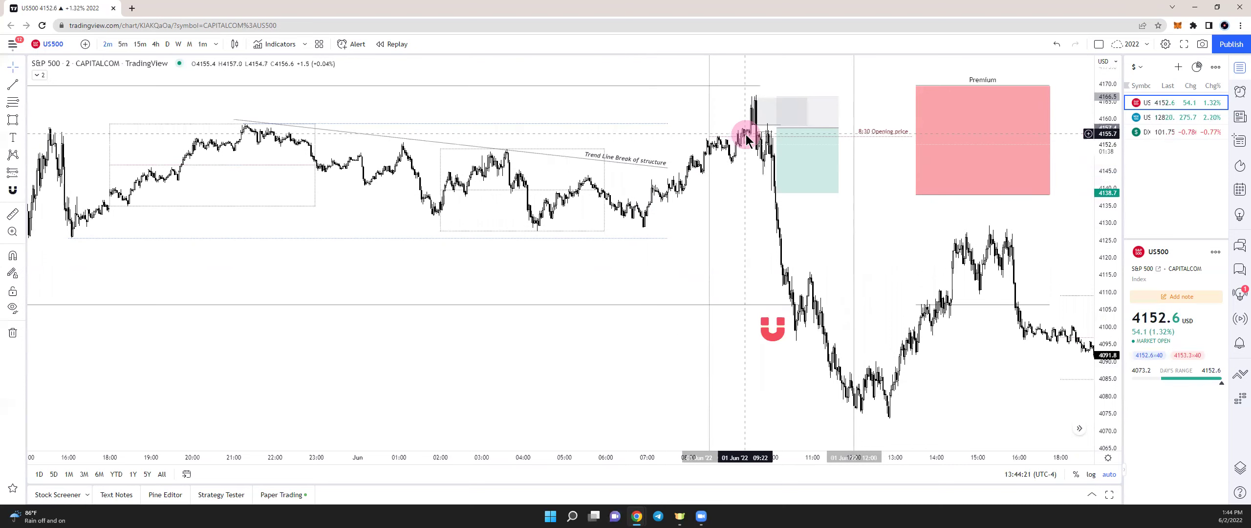
- Brush a small circle at about 09:50 and 4140, and a short mark beside the sell-off at about 10:10 between 4128 and 4138
click(22, 85)
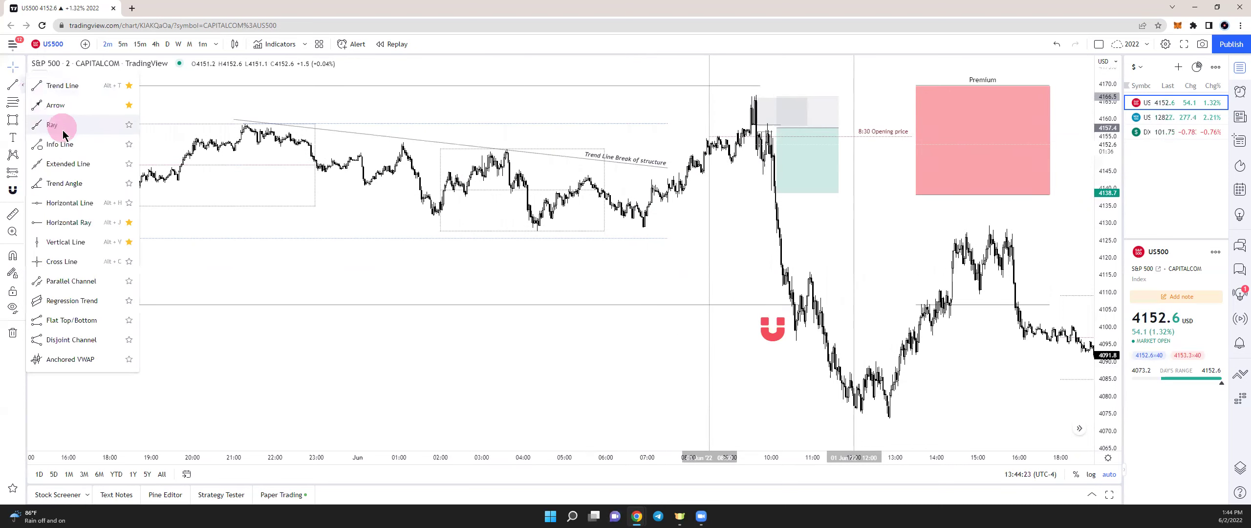
click(22, 120)
click(48, 125)
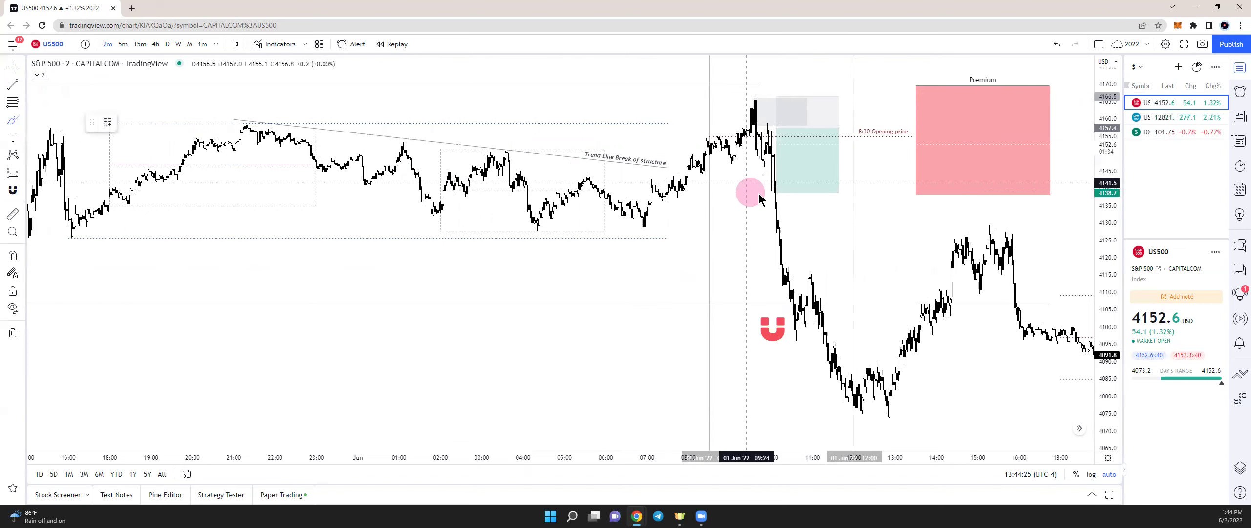
mouse_move(776, 176)
mouse_down()
mouse_move(757, 182)
mouse_move(773, 170)
mouse_up()
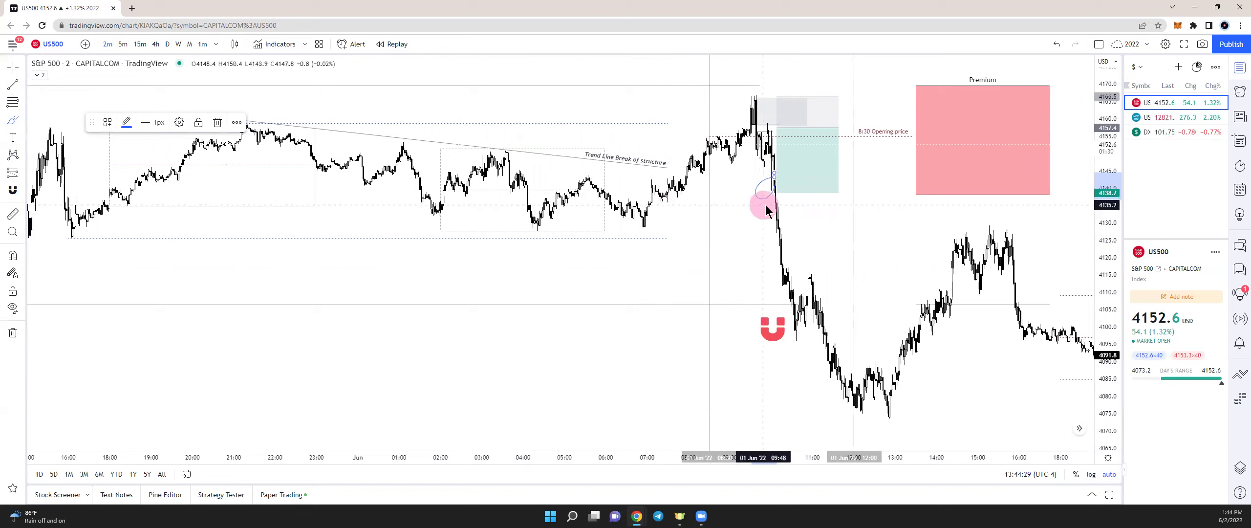
drag(778, 227, 782, 195)
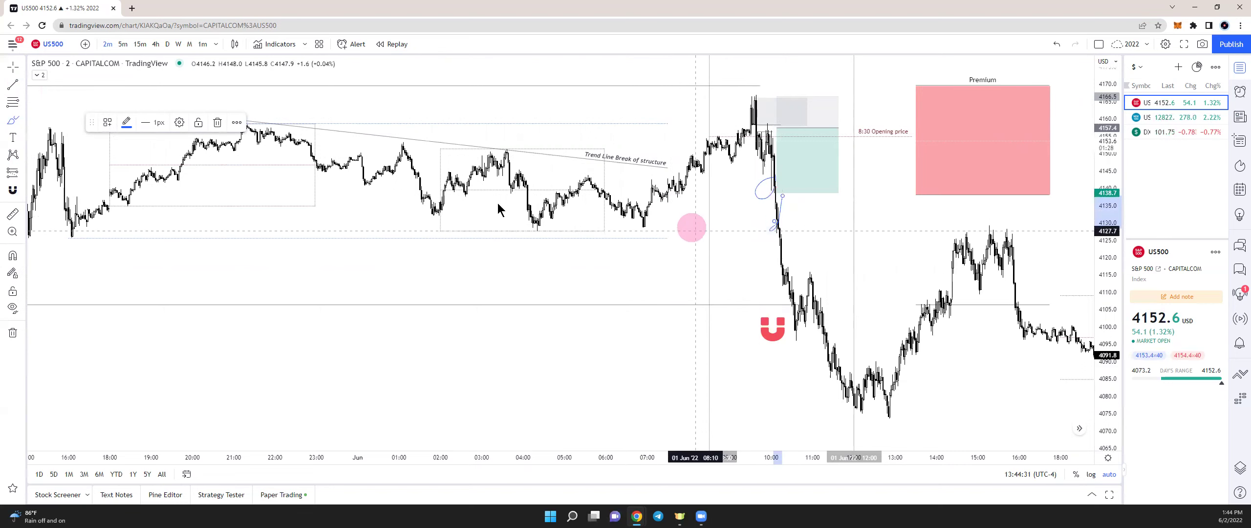
click(775, 191)
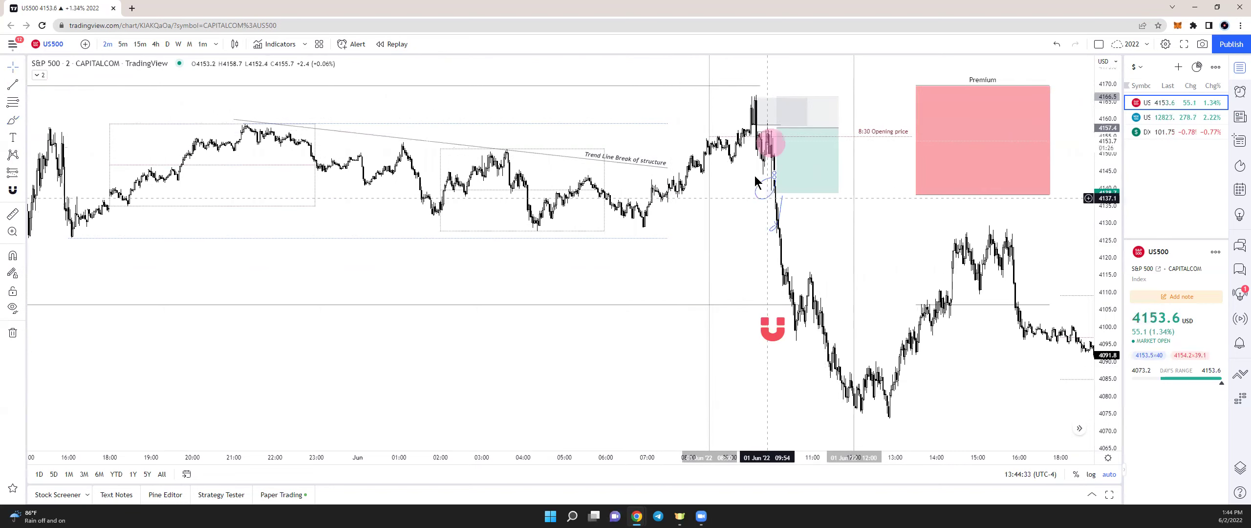
- Extend the short position's target down to 4105.4, just above the magnet icon
drag(778, 194, 777, 253)
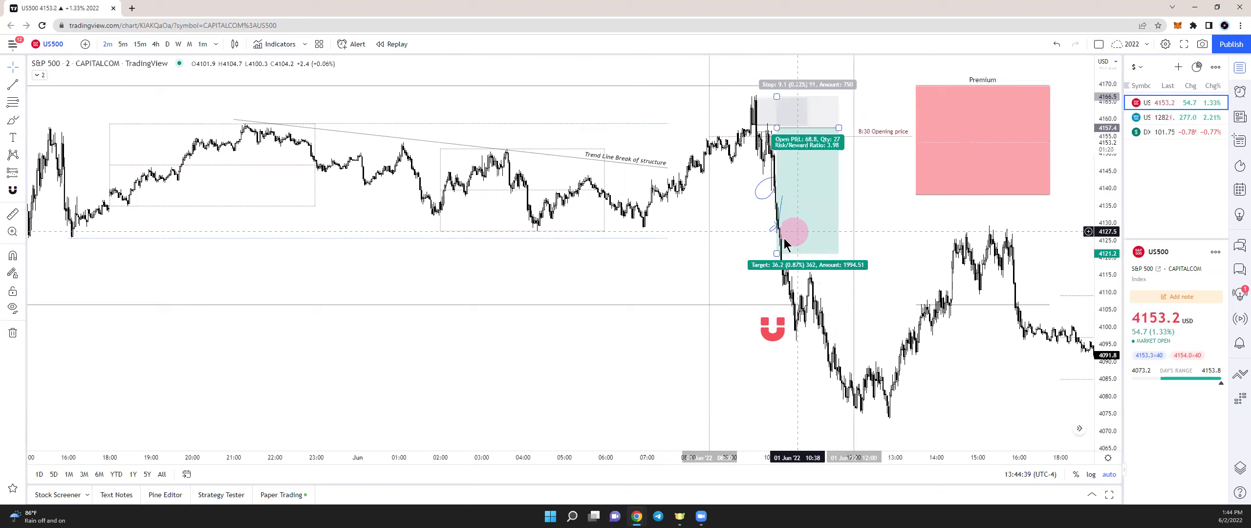
scroll(612, 241, down, 2)
scroll(611, 241, down, 3)
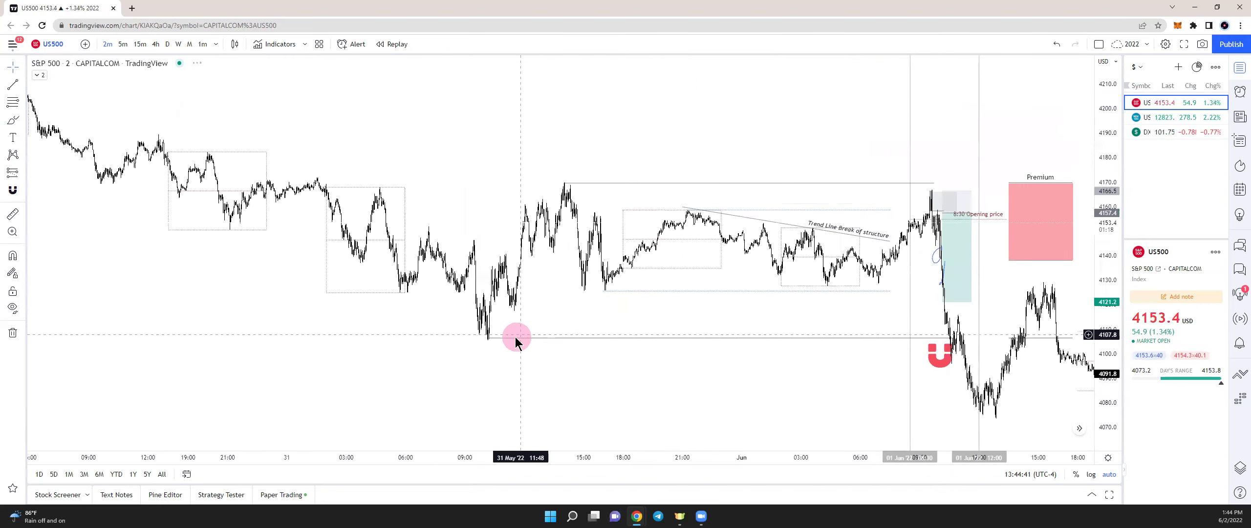
scroll(830, 264, up, 4)
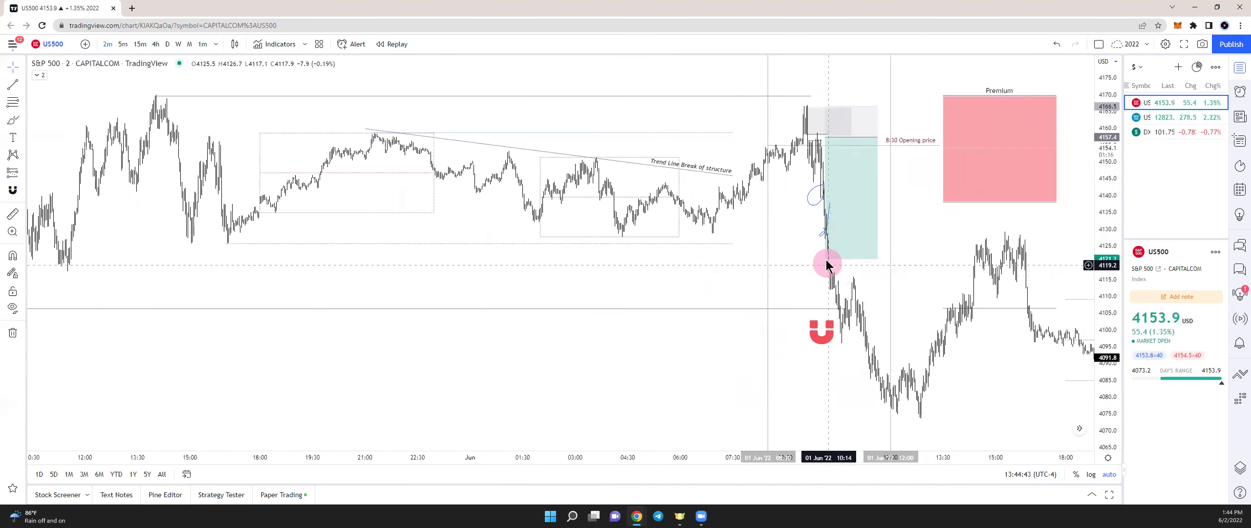
drag(737, 300, 738, 308)
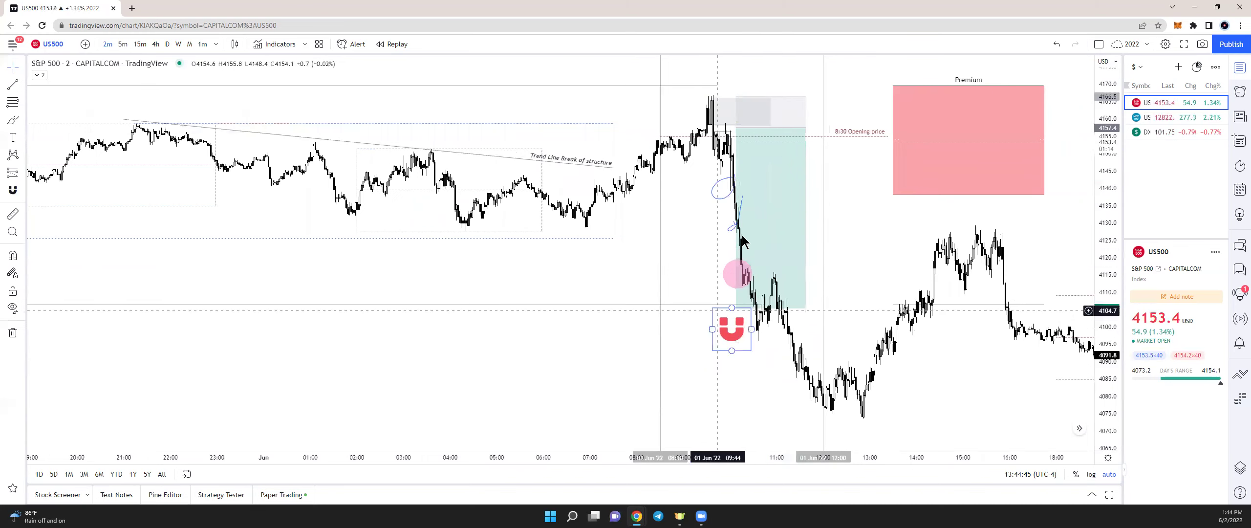
click(698, 233)
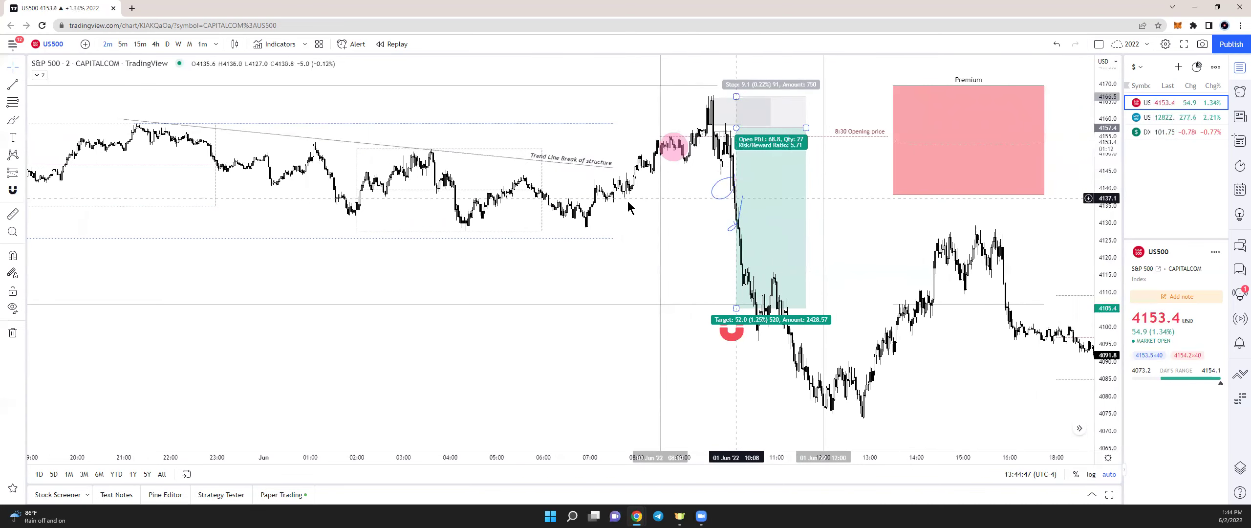
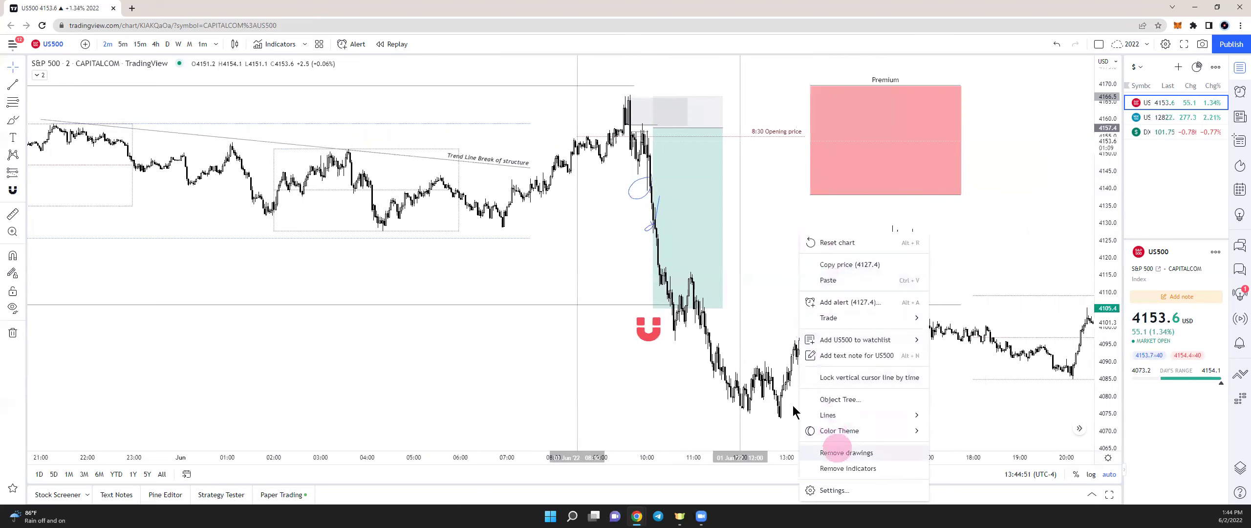
- Remove all drawings from the S&P 500 chart and switch it to the 15-minute timeframe
click(149, 43)
drag(999, 235, 796, 274)
scroll(740, 299, up, 7)
drag(635, 302, 842, 274)
drag(608, 232, 686, 223)
scroll(686, 225, up, 2)
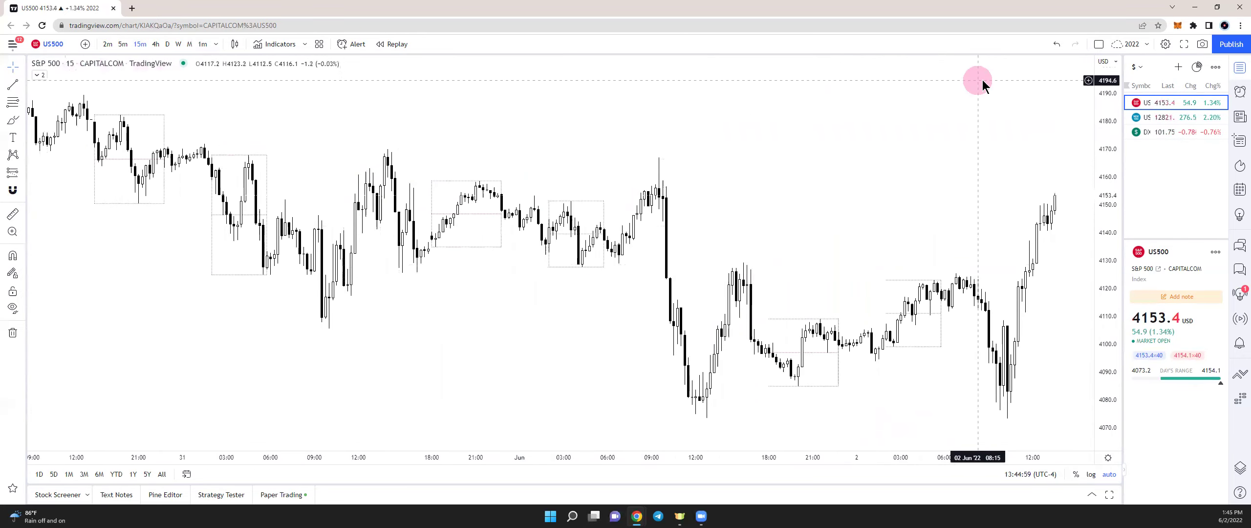
- Split the layout into two side-by-side charts and set the US 100 chart to the 15-minute timeframe
click(1098, 44)
click(1114, 86)
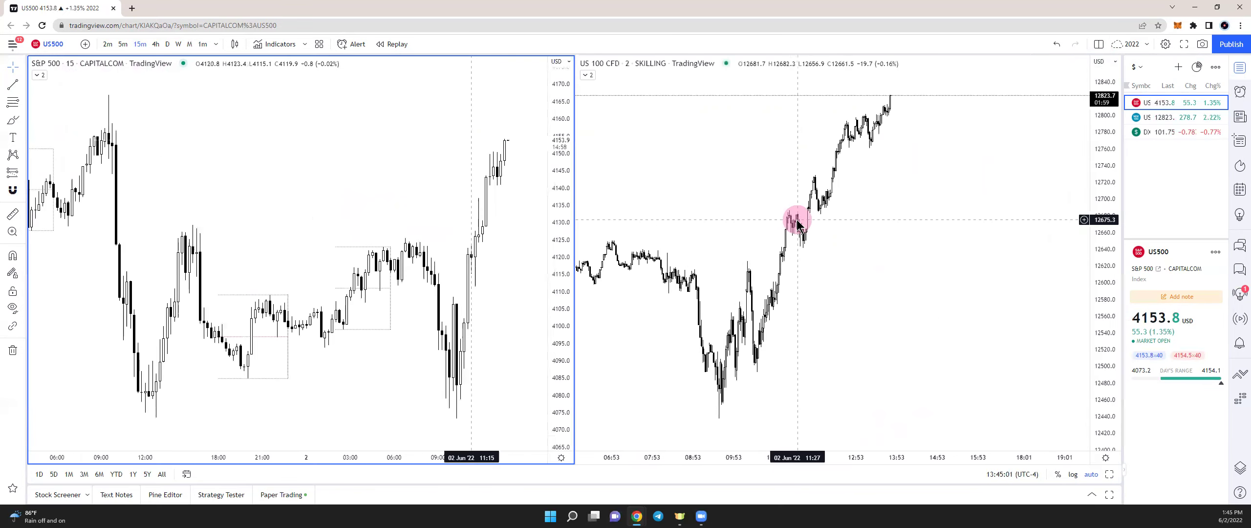
click(140, 44)
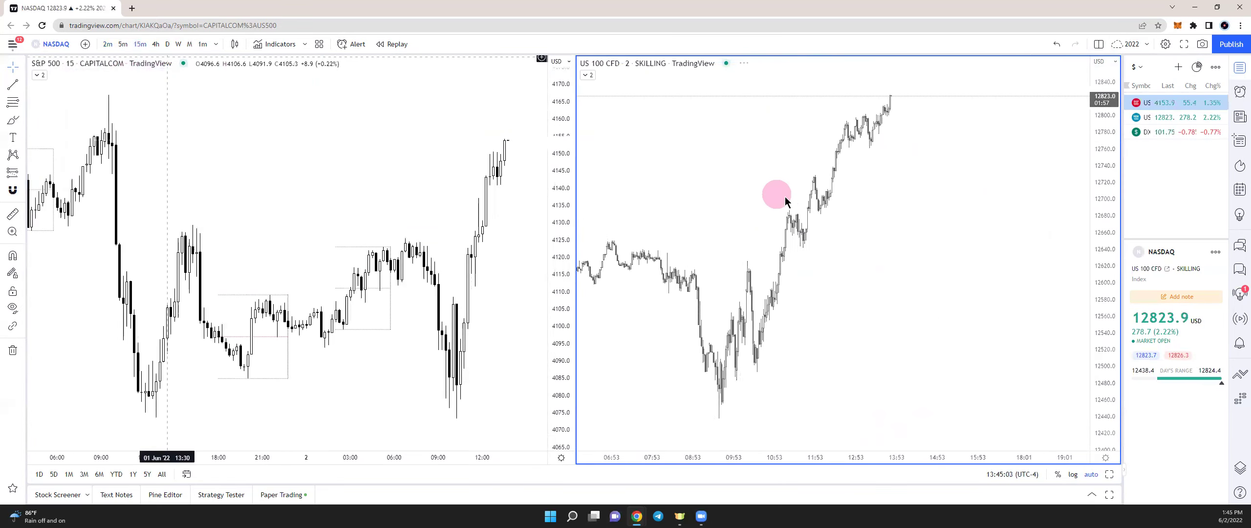
- Draw a trend line on the S&P 500 chart from the 31 May high to the 1 June 09:30 high at about 4166.4
drag(394, 184, 353, 171)
click(23, 85)
click(51, 88)
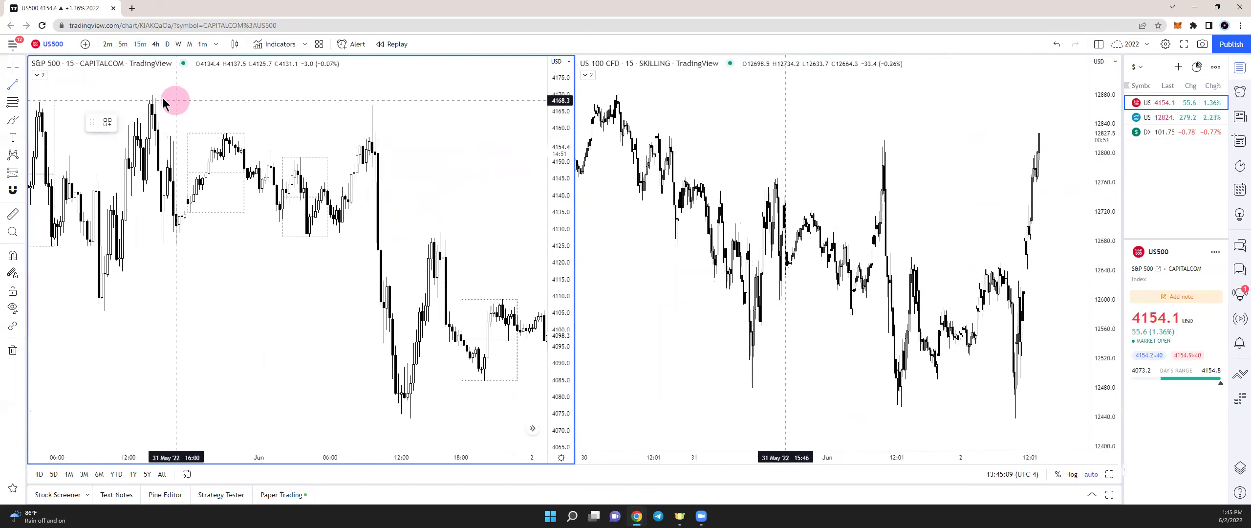
drag(151, 97, 375, 115)
click(372, 112)
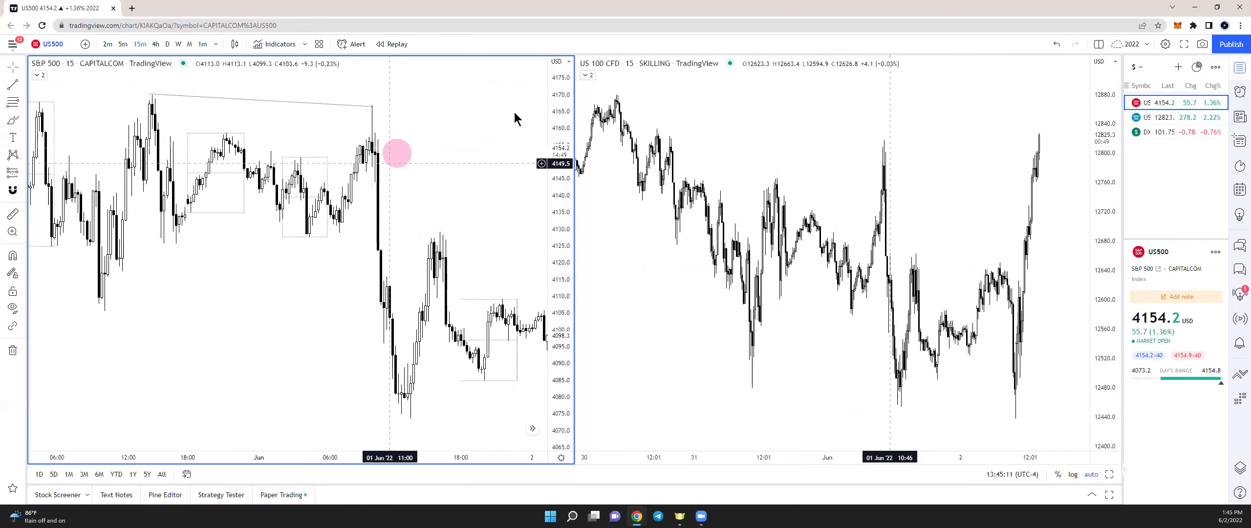
- Draw a trend line on the US 100 chart from the 31 May high at about 12762.5 to the 1 June high at about 12817.9
click(22, 84)
click(51, 88)
drag(778, 182, 885, 140)
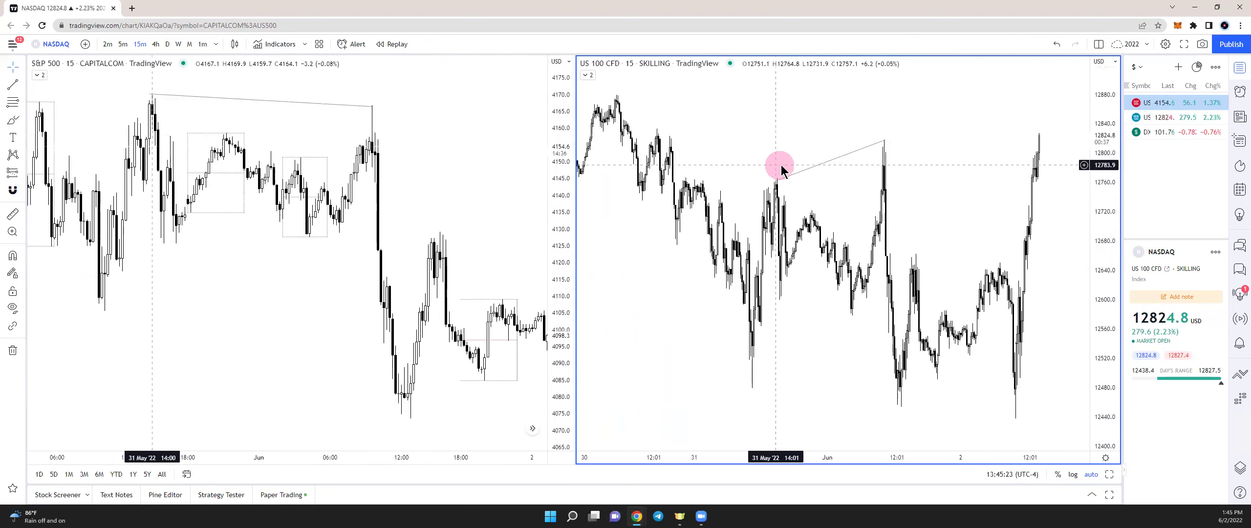
click(245, 152)
click(782, 182)
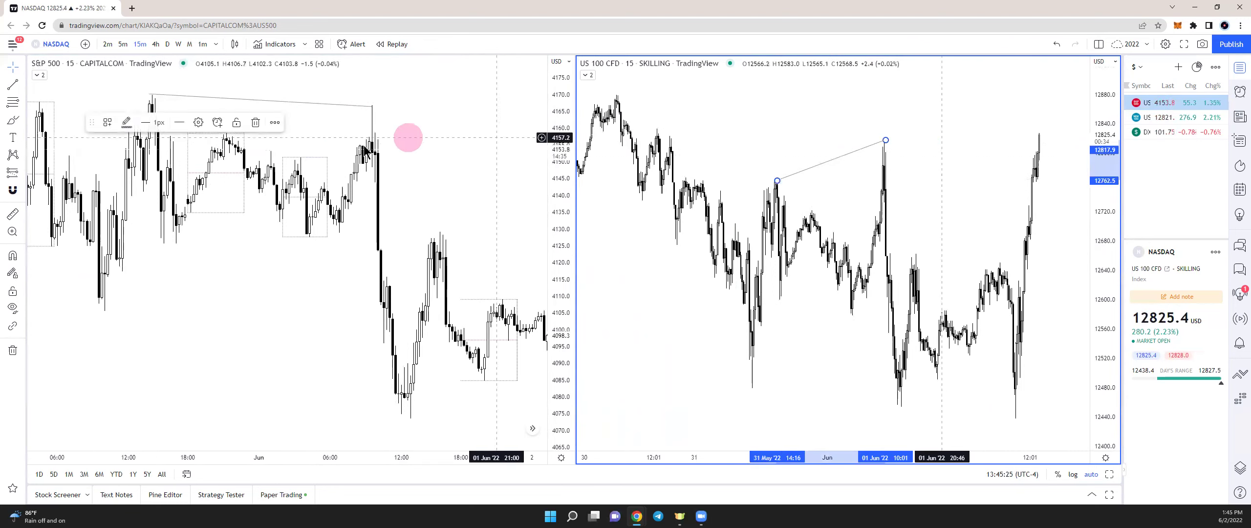
click(260, 190)
click(654, 196)
click(337, 215)
click(627, 174)
click(316, 150)
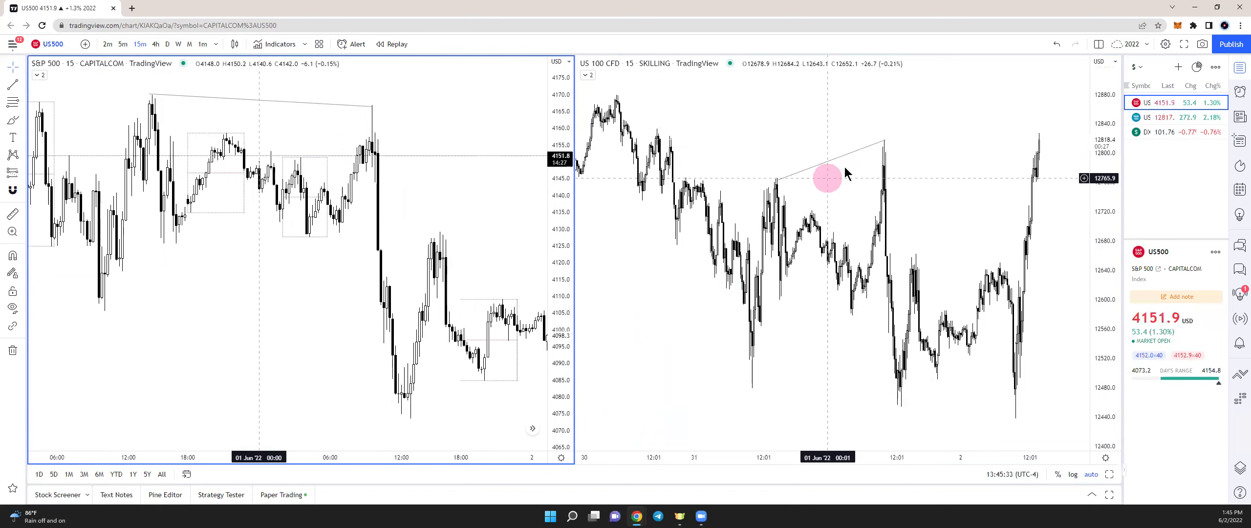
- Align the start points of both trend lines with the 31 May highs, placing the S&P 500 one at about 4169.2
click(884, 142)
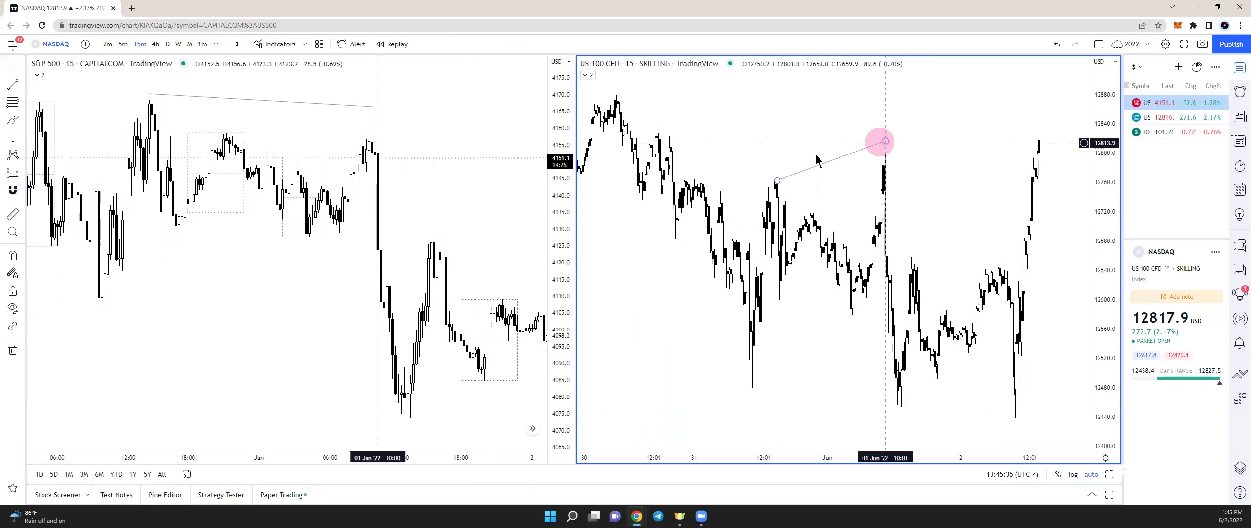
click(778, 182)
drag(777, 181, 775, 178)
click(790, 188)
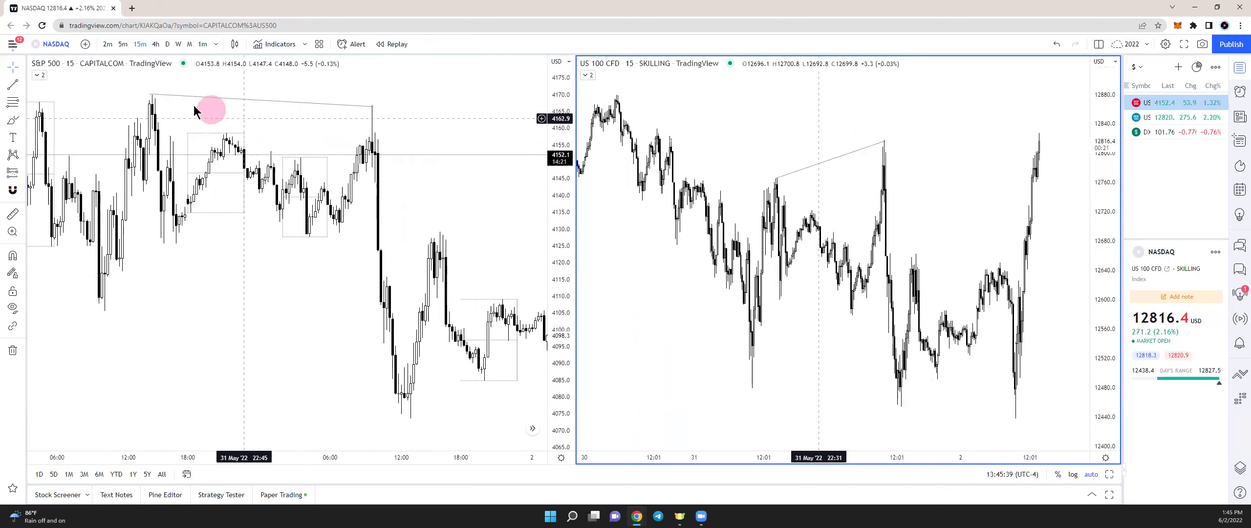
click(842, 156)
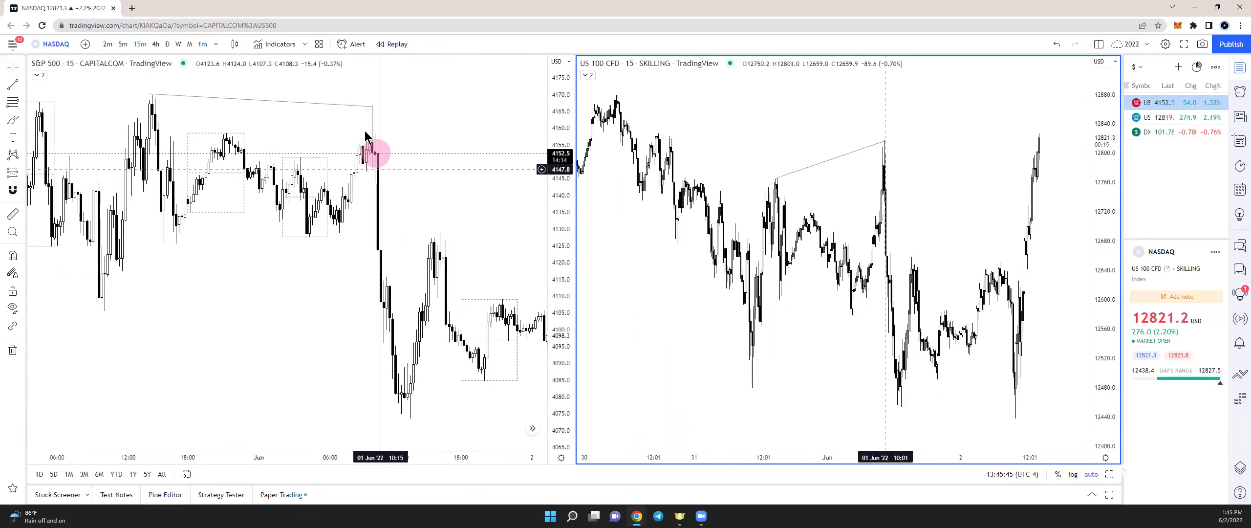
drag(149, 95, 156, 103)
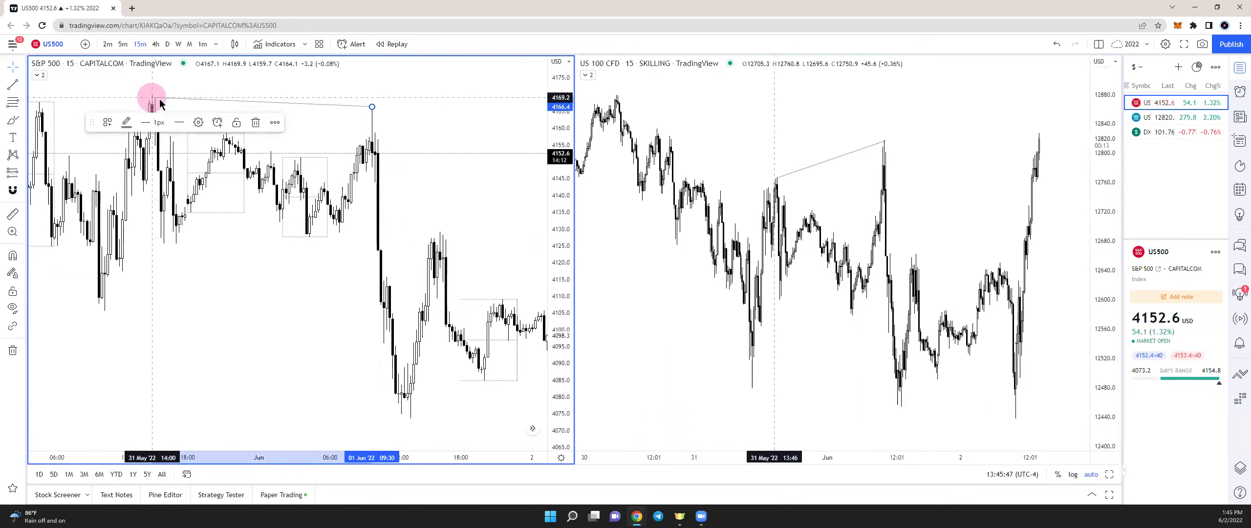
- Draw a trend line on the US 100 chart from the 1 June low to the lower 2 June low at about 12440
drag(371, 173, 330, 162)
drag(407, 198, 289, 208)
scroll(423, 228, down, 3)
drag(937, 333, 775, 326)
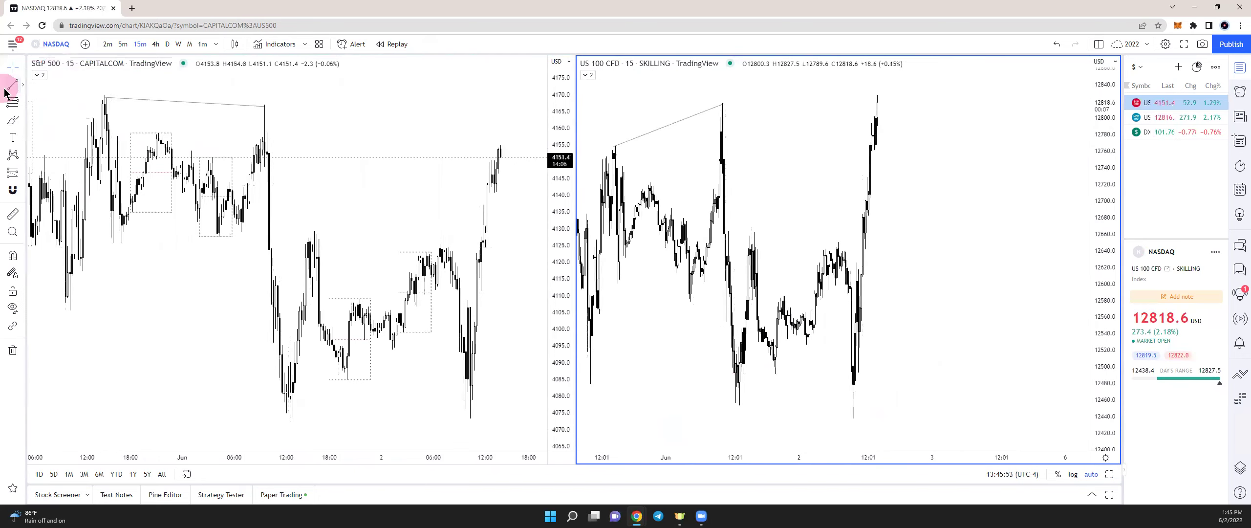
click(745, 402)
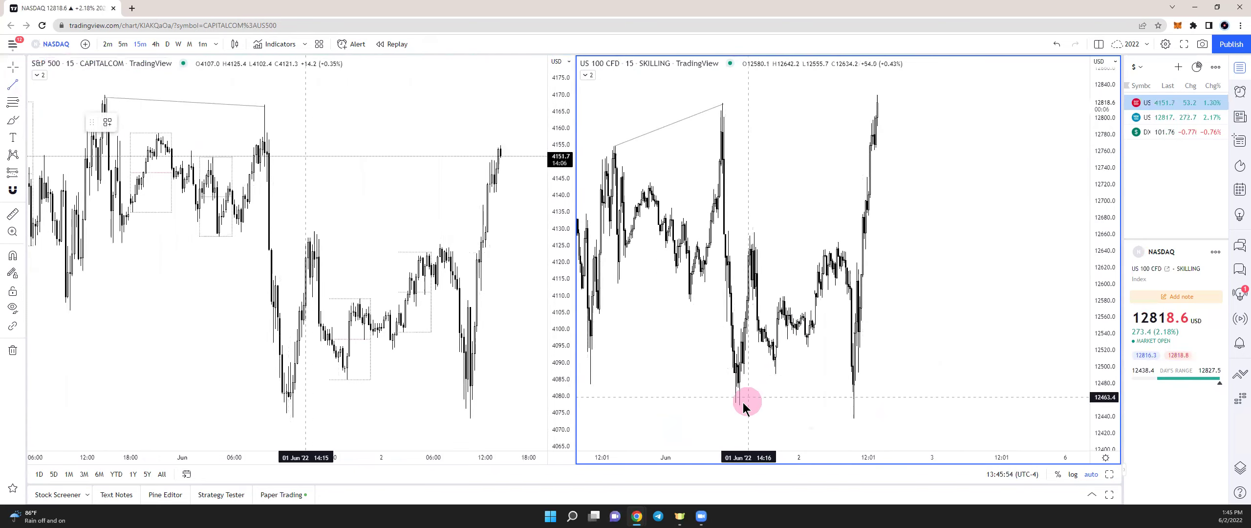
click(854, 418)
- Draw a trend line on the S&P 500 chart joining the 1 and 2 June lows at about 4074, and nudge the US 100 lower line's start downward
click(90, 132)
click(12, 85)
click(319, 364)
drag(293, 415, 471, 415)
click(471, 416)
click(497, 403)
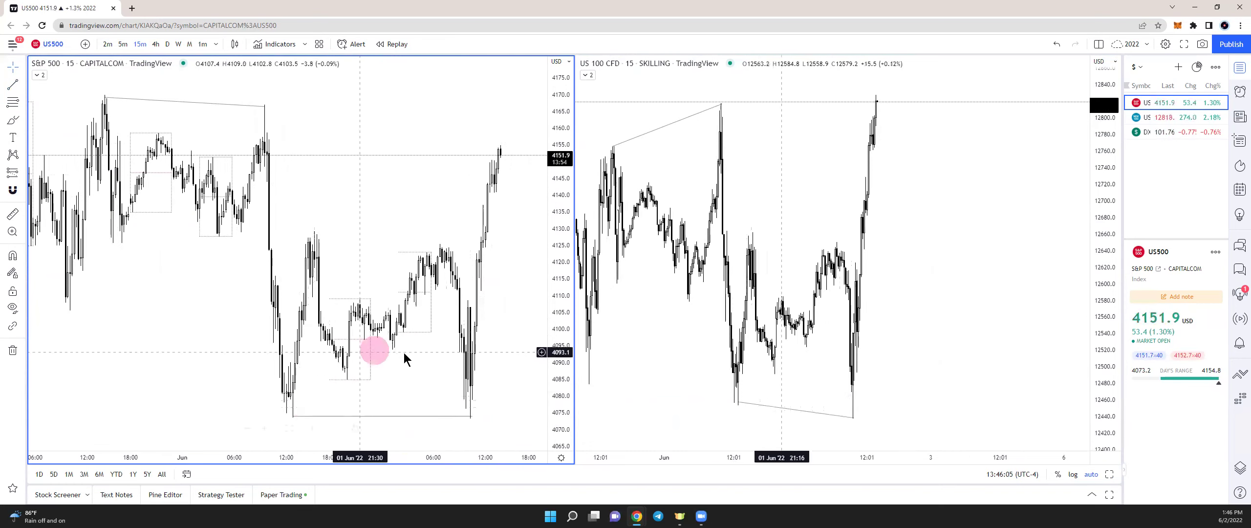
click(736, 402)
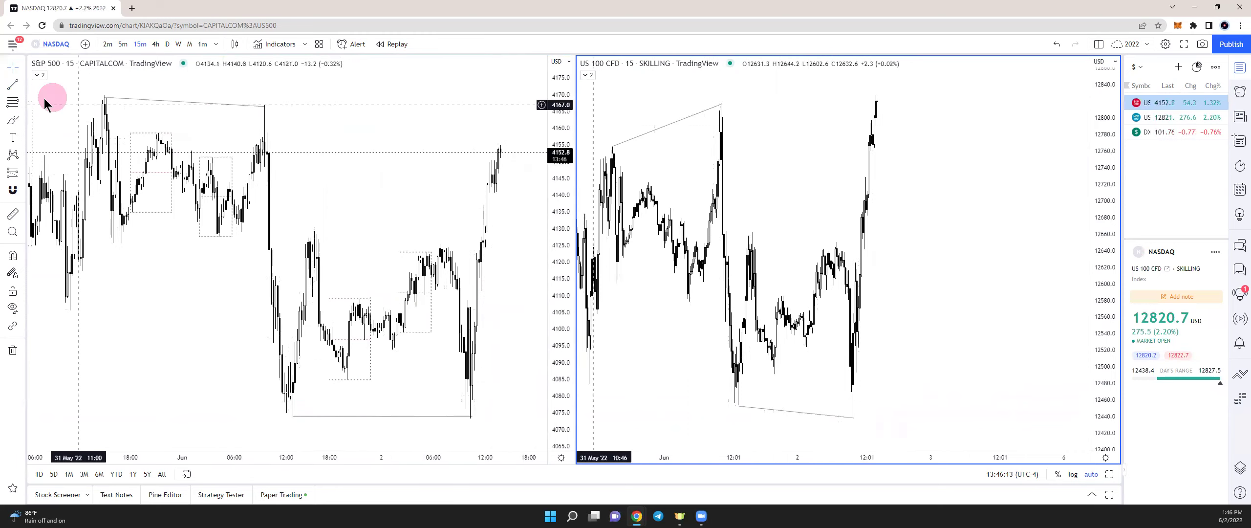
- Draw a rectangle on the S&P 500 chart from the 31 May high at about 4170 to about 4124.5 at 15:00 on 1 June
click(21, 122)
click(60, 162)
drag(107, 96, 93, 266)
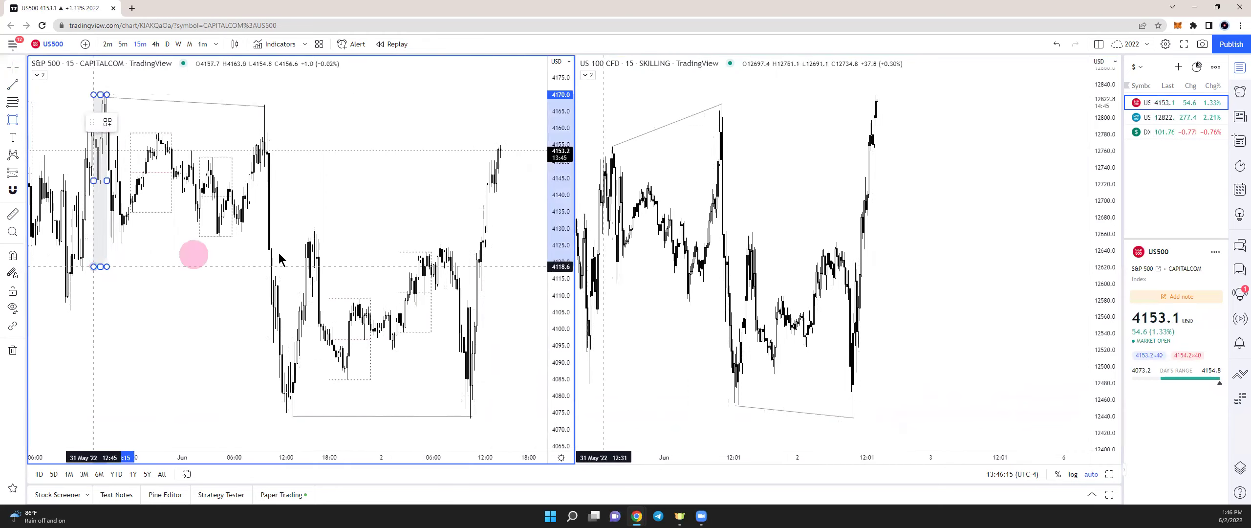
click(307, 246)
- Draw a rectangle on the US 100 chart from 1 June 12:46 to about 18:00 on 2 June, between about 12440 and 12645
click(13, 122)
click(742, 403)
click(898, 248)
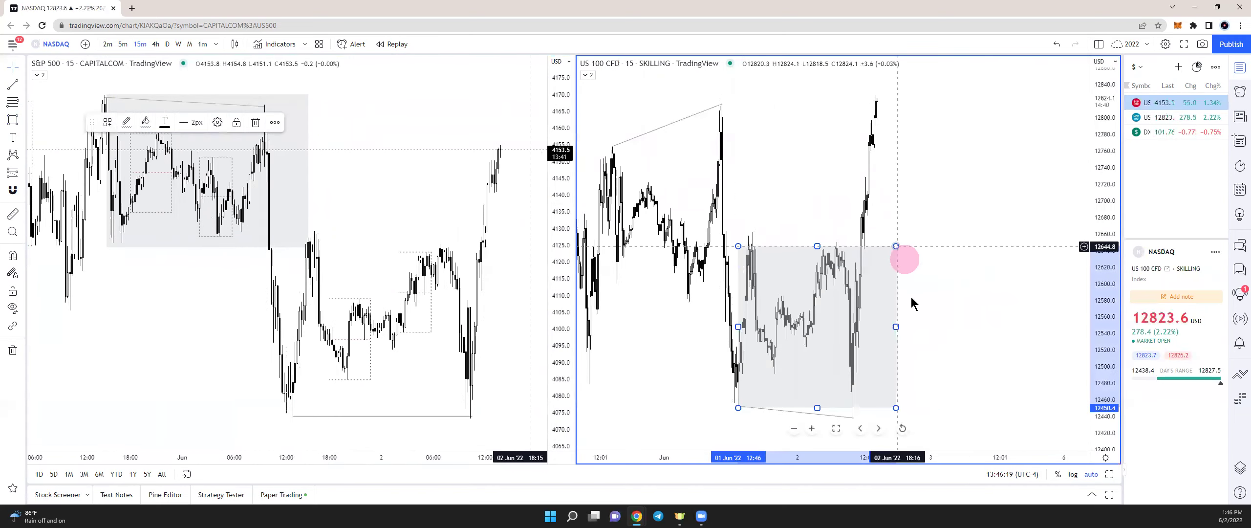
drag(895, 408, 891, 415)
click(992, 370)
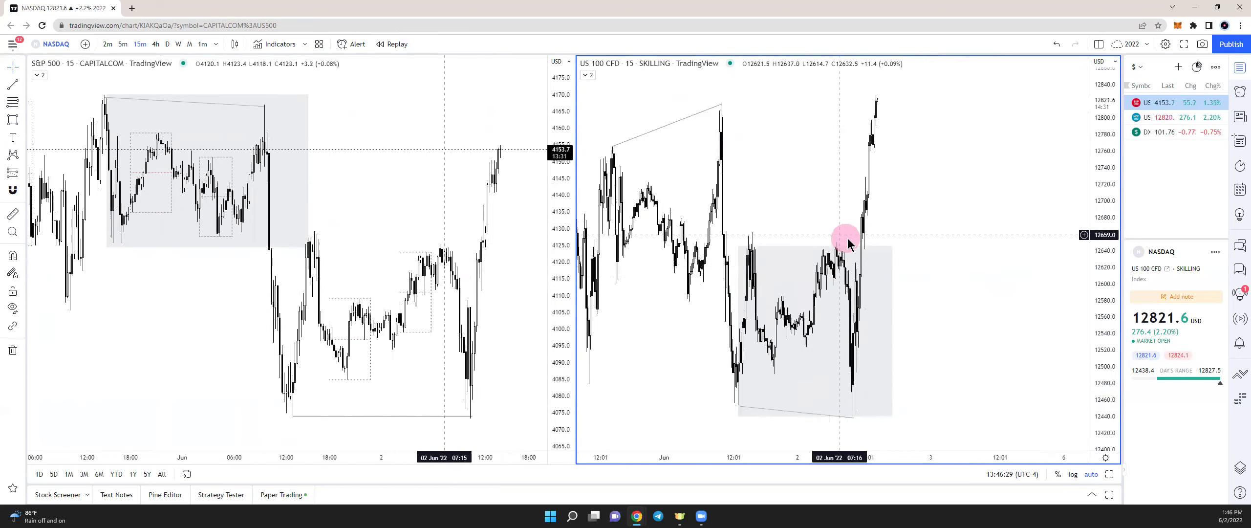
click(463, 168)
click(659, 171)
click(454, 192)
key(Tab)
key(Tab)
key(Tab)
key(Tab)
key(Tab)
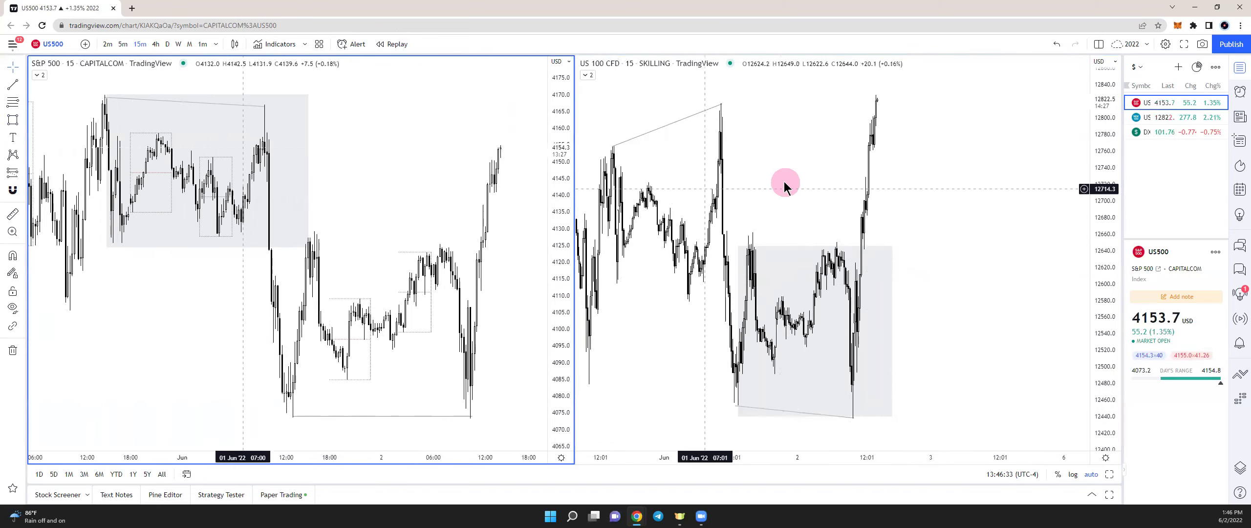
click(432, 177)
click(701, 142)
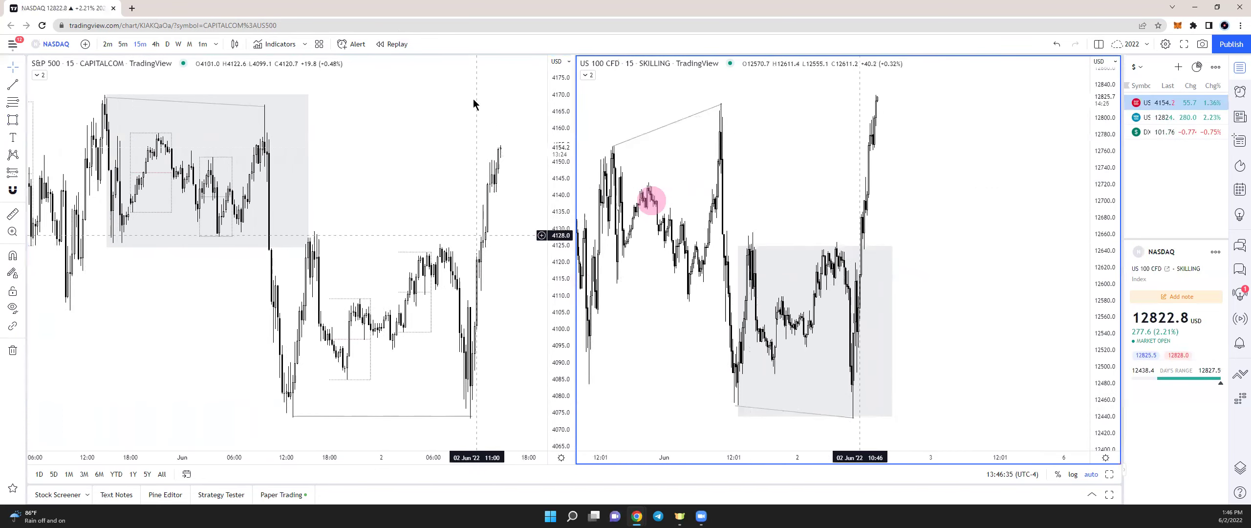
- Remove all drawings from both the US 100 and S&P 500 charts
right_click(803, 175)
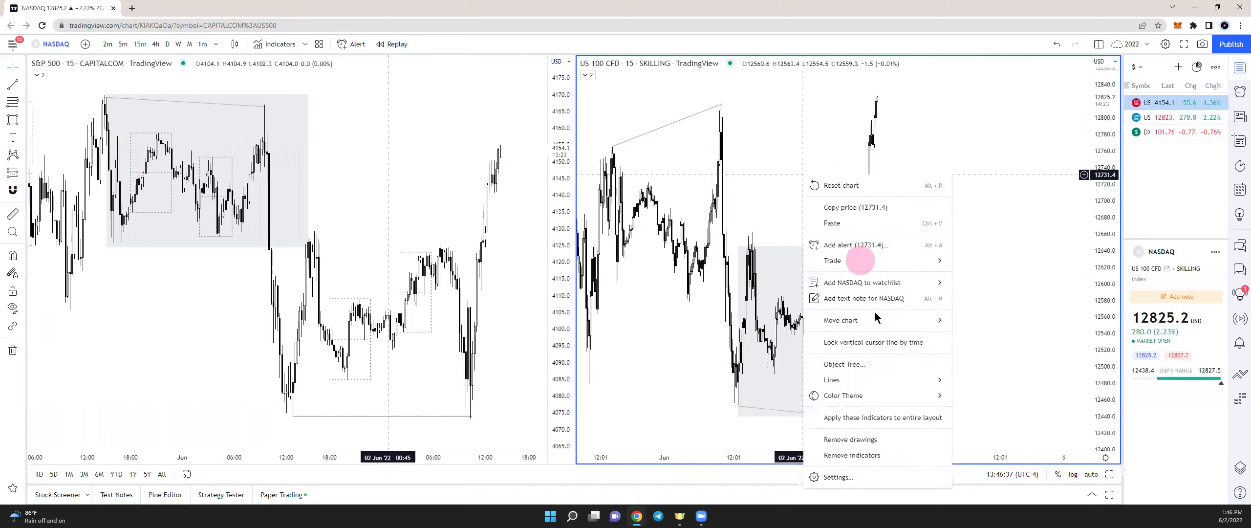
click(853, 440)
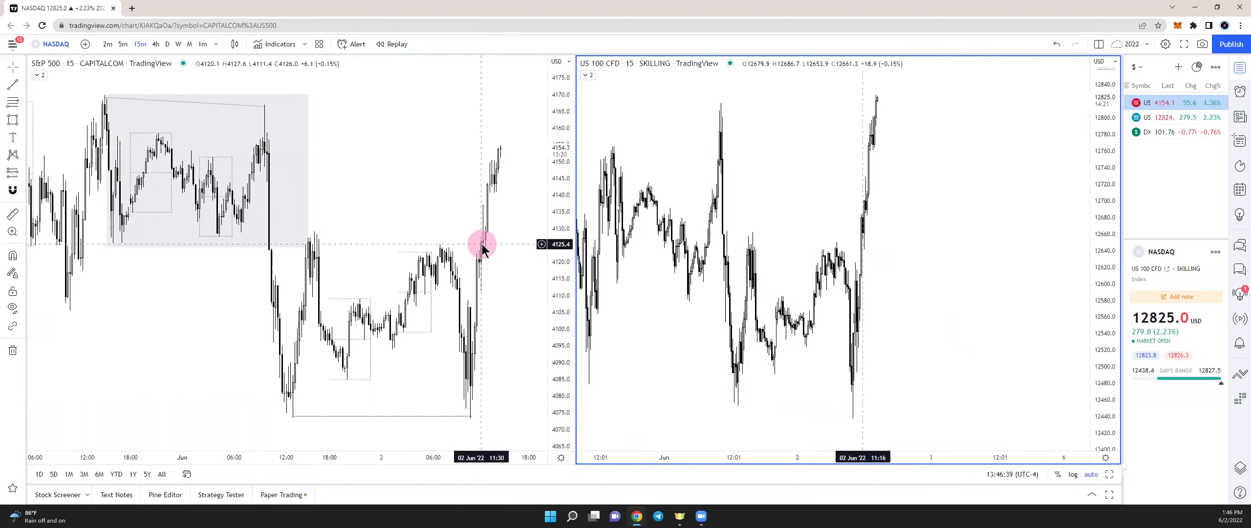
right_click(427, 190)
click(490, 451)
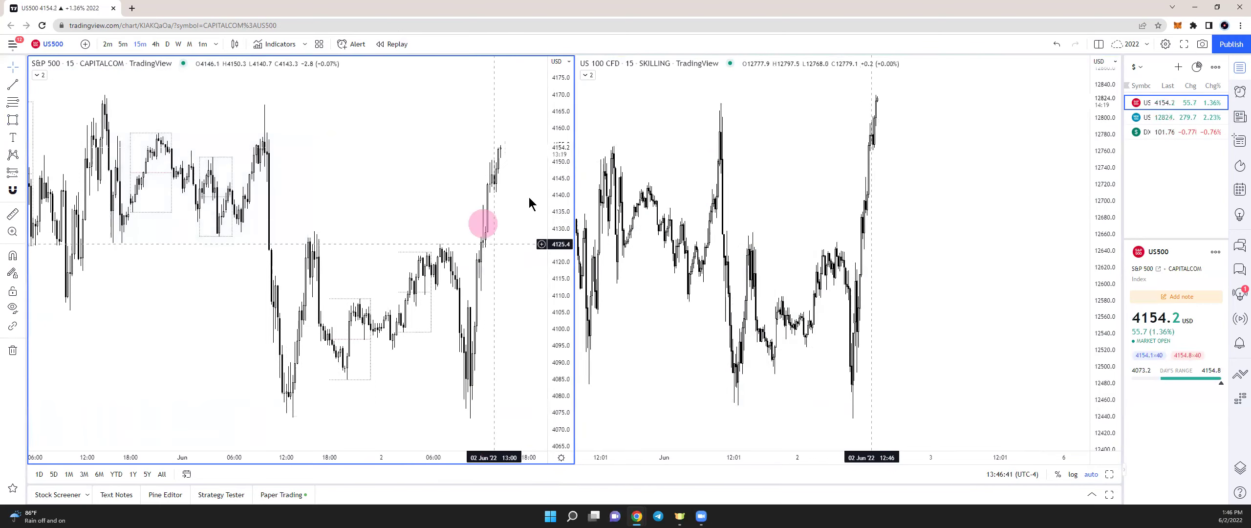
- Switch from the two-chart layout to a single 15-minute S&P 500 chart
click(1097, 45)
click(1113, 66)
drag(736, 217, 601, 224)
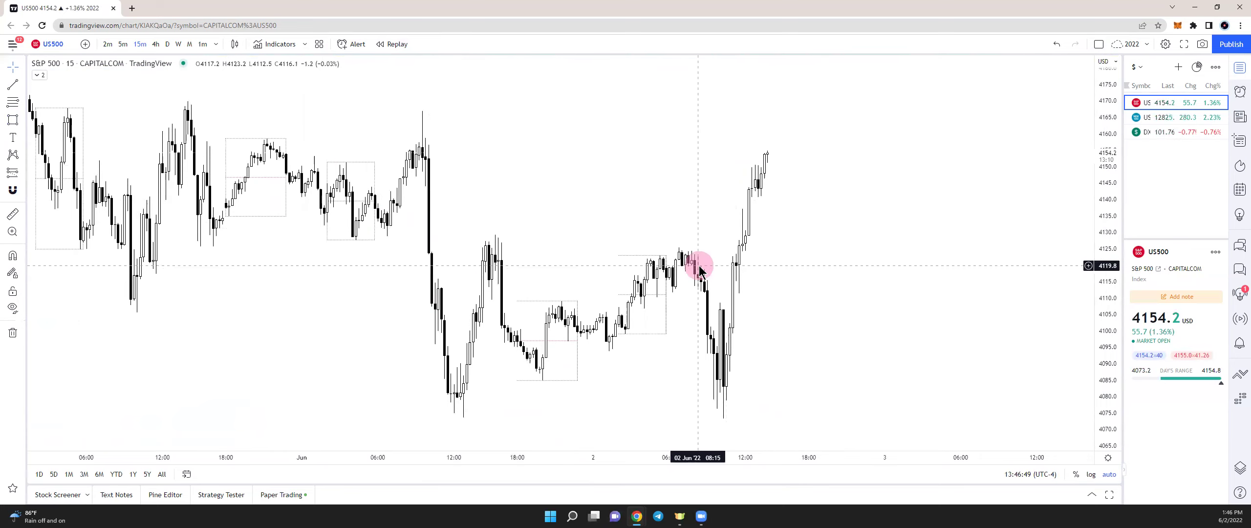
drag(655, 211, 582, 208)
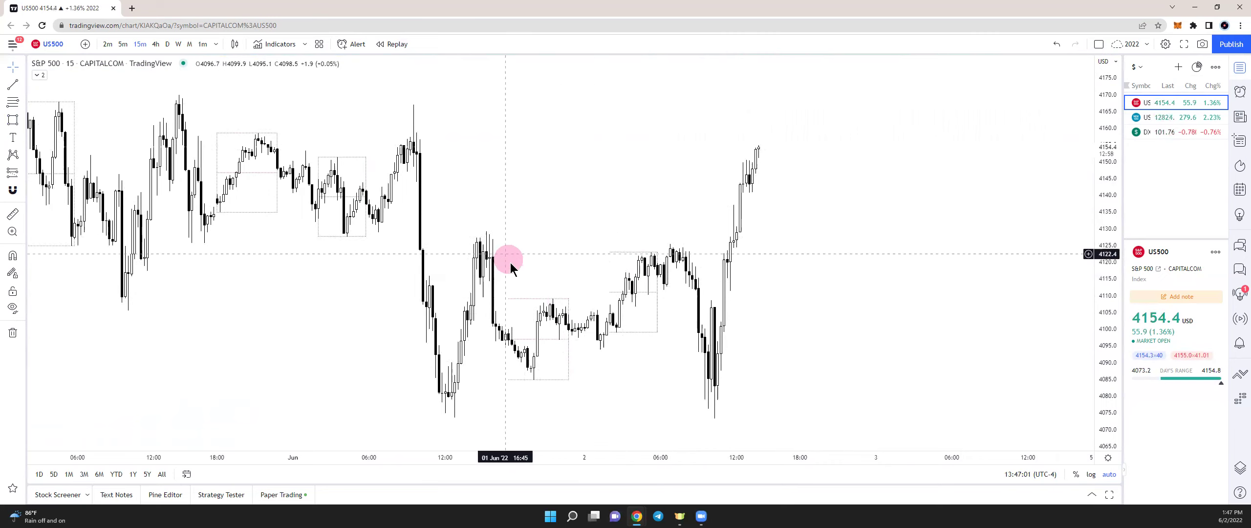
- Draw two horizontal trend lines, one from the 1 June 15:15 high at about 4129 and one joining the 1 and 2 June lows at about 4074
click(20, 85)
click(73, 93)
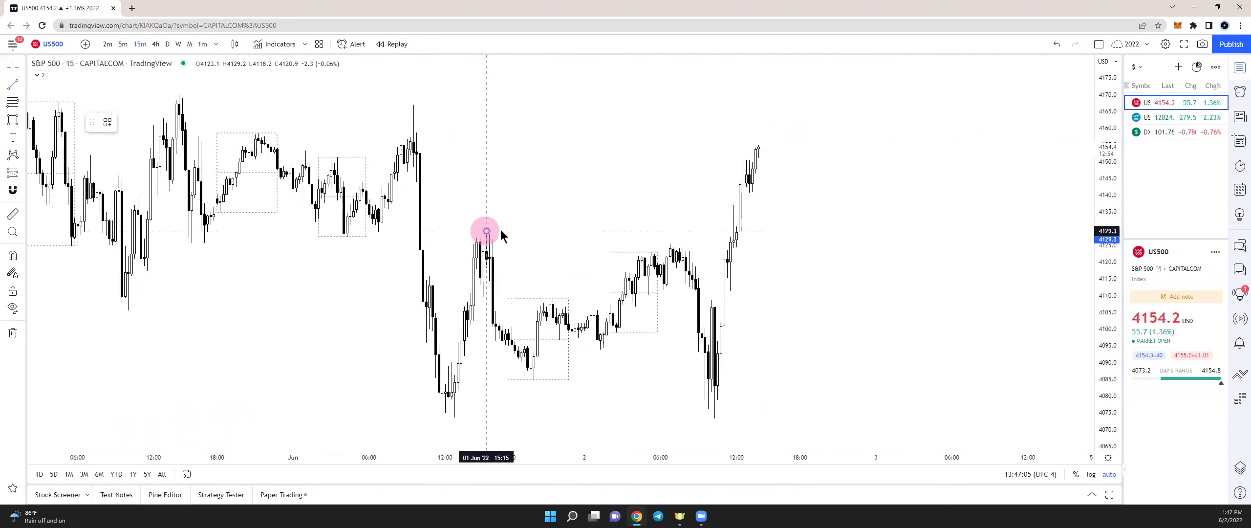
click(651, 166)
drag(460, 410, 726, 420)
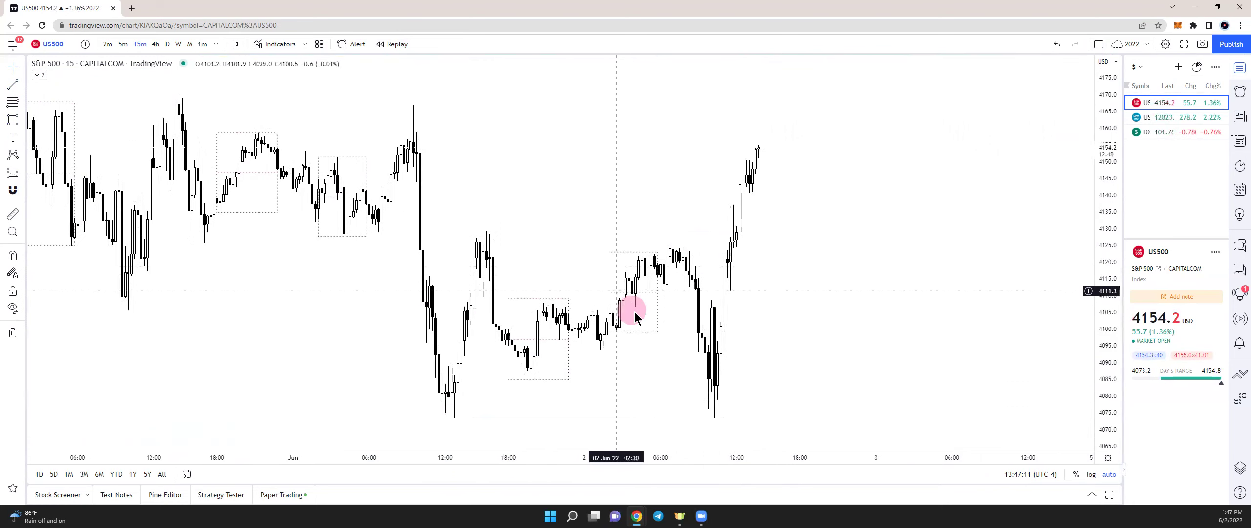
- Draw two more horizontal lines, one from the 1 June evening low at about 4085 and one from the 2 June morning high at about 4125
click(22, 84)
click(77, 105)
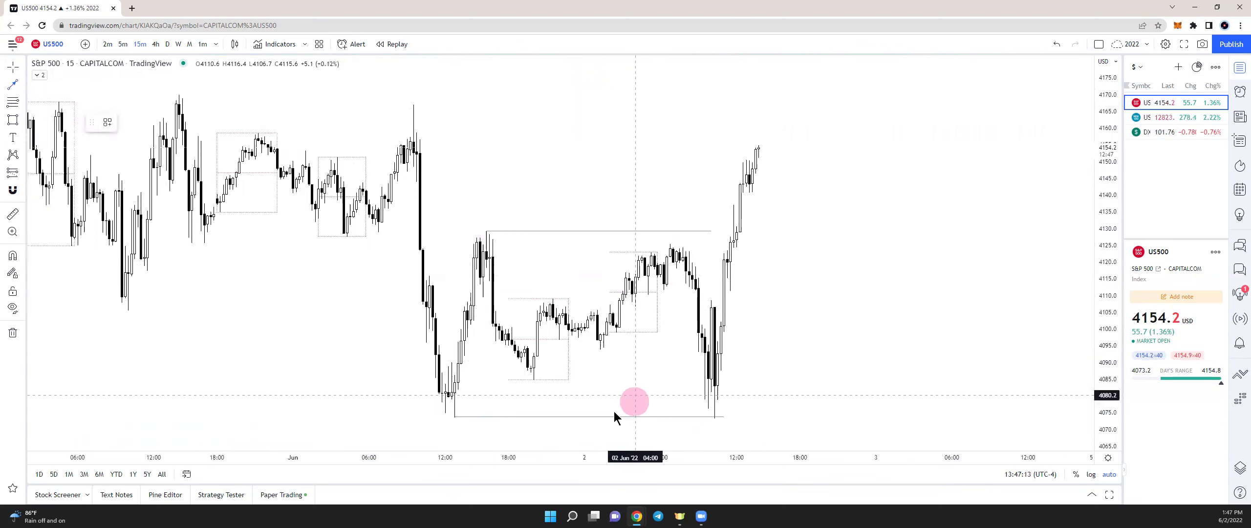
drag(534, 377, 704, 380)
click(621, 388)
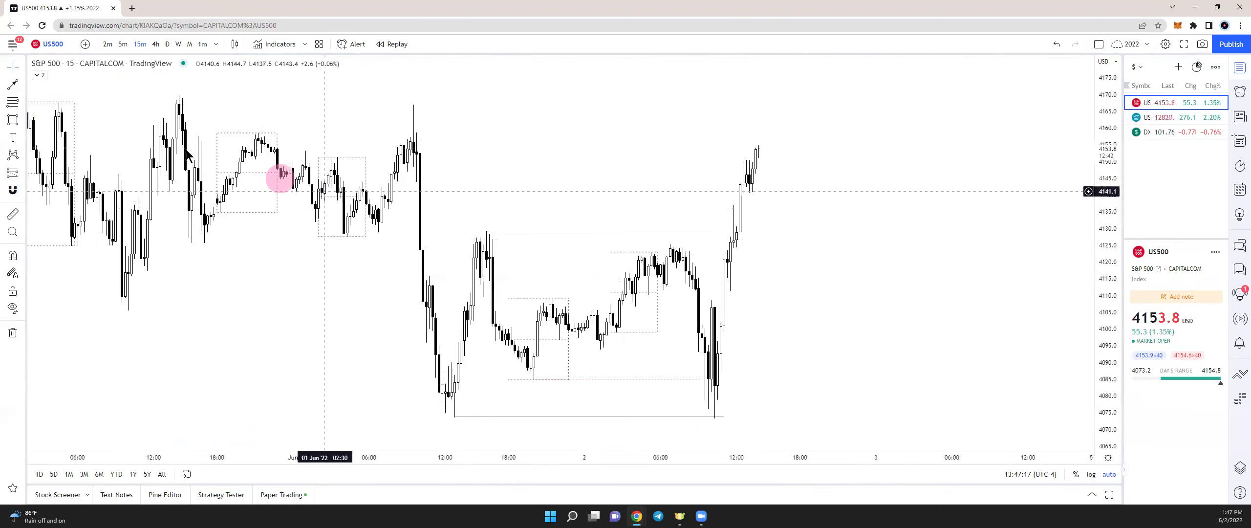
click(668, 242)
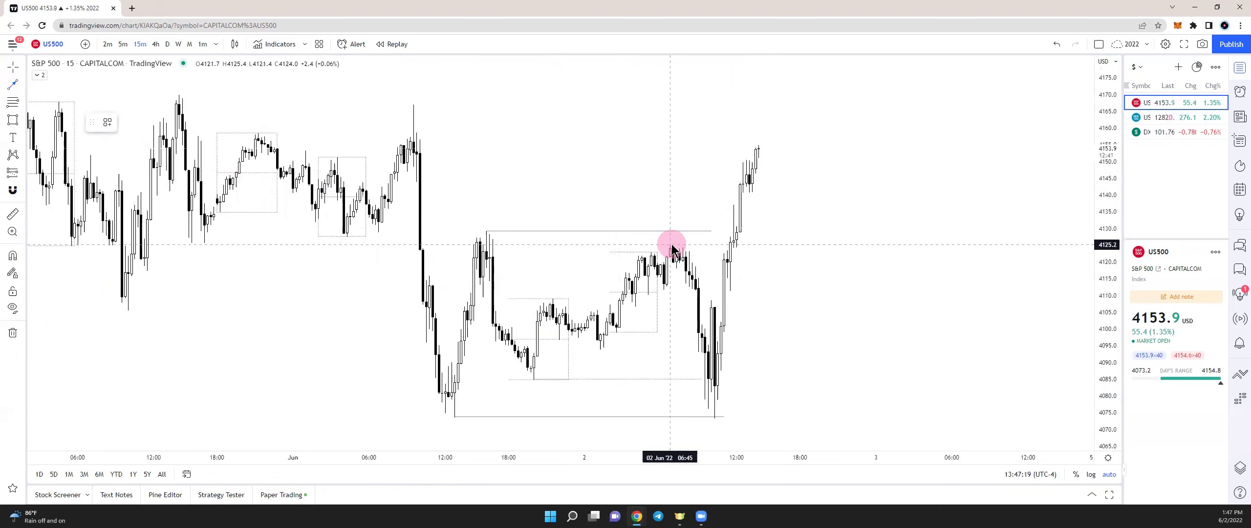
click(678, 380)
click(779, 304)
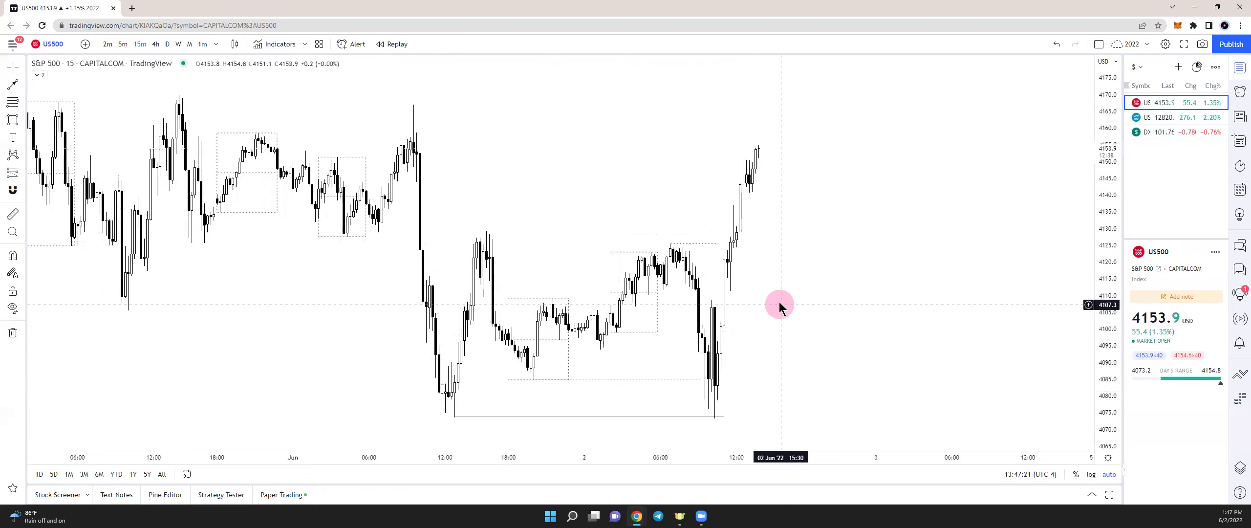
- Draw a rectangle over the 2 June morning peak between about 4111 and 4126.7, and delete it
drag(782, 303, 844, 296)
scroll(845, 296, up, 3)
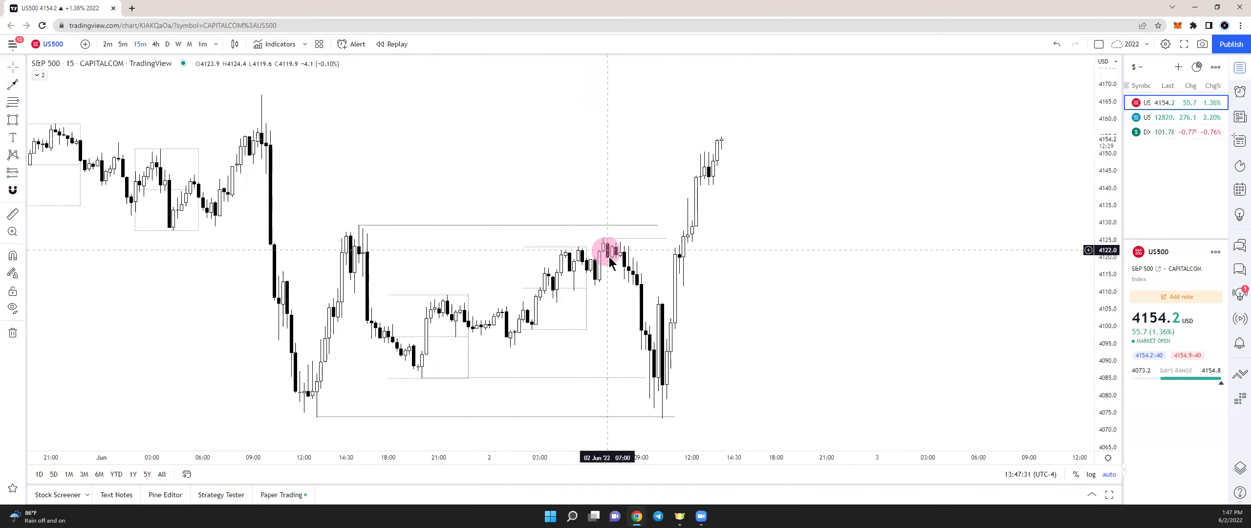
click(22, 119)
click(54, 119)
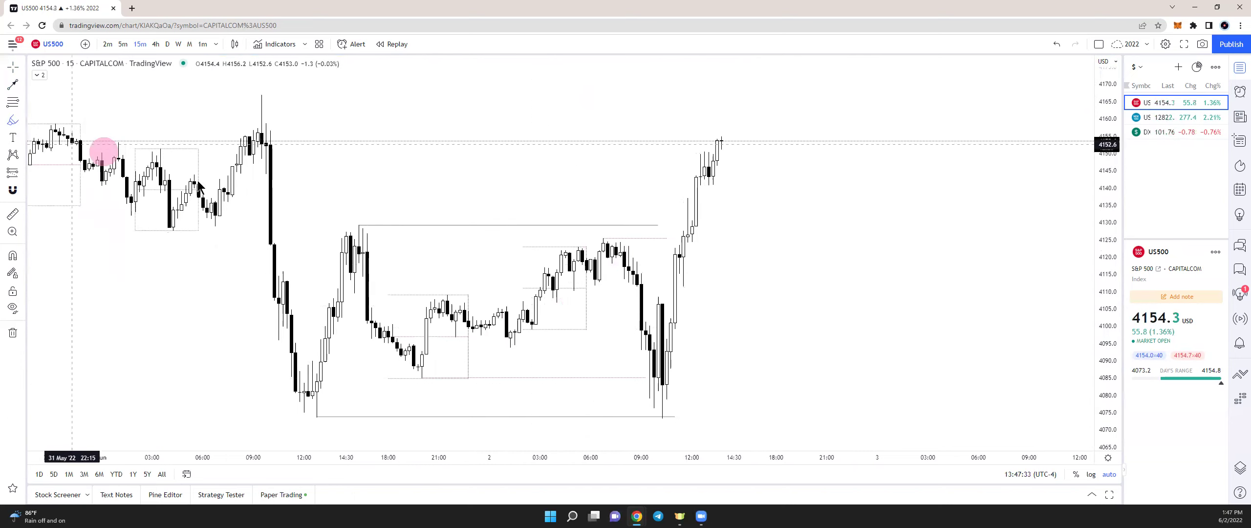
click(22, 119)
click(59, 139)
mouse_move(598, 235)
mouse_down()
mouse_move(639, 297)
mouse_move(655, 289)
mouse_up()
click(621, 323)
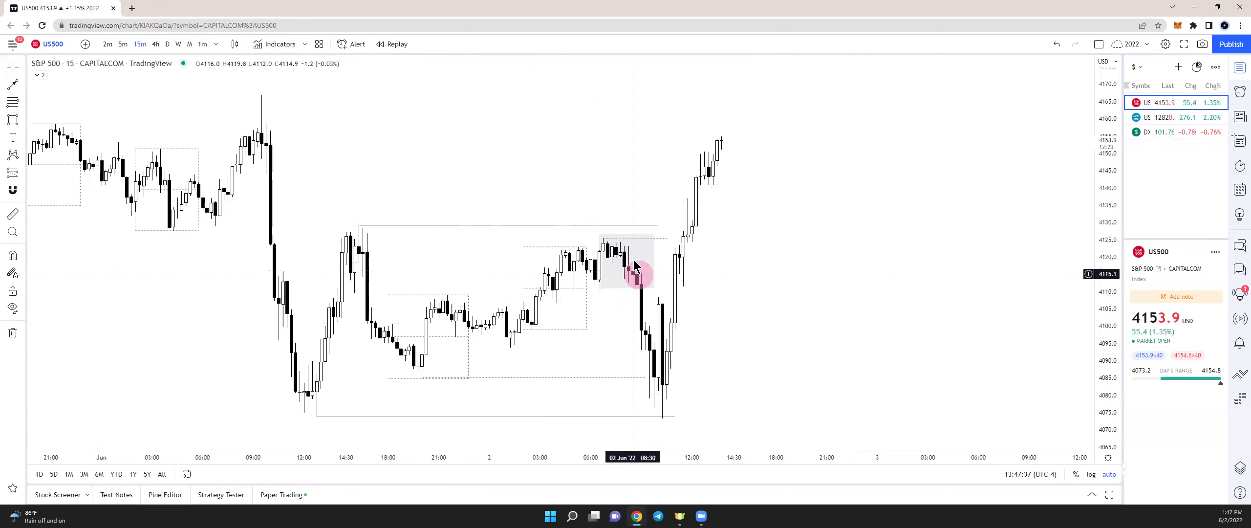
click(650, 242)
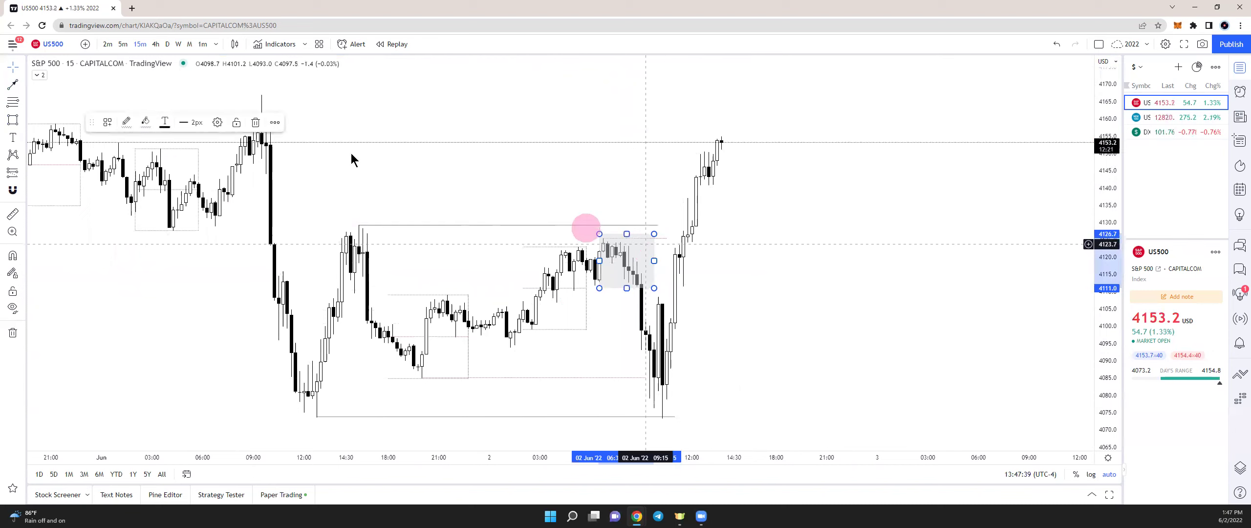
click(263, 124)
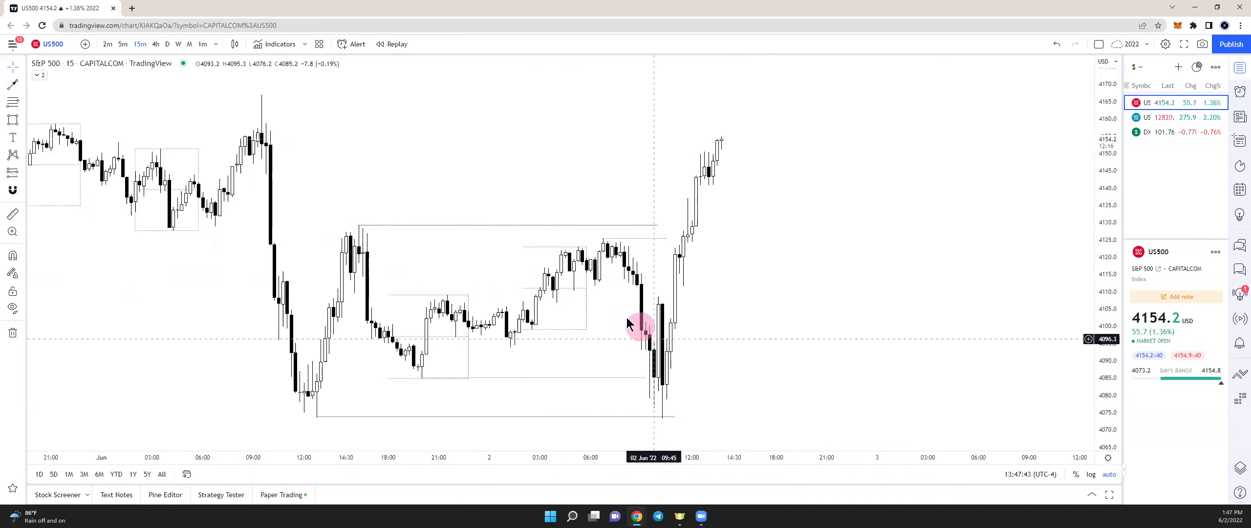
- Draw a rising trend line from the 1 June evening low at about 4085 to about 4111 near 09:00 on 2 June
drag(660, 380, 653, 382)
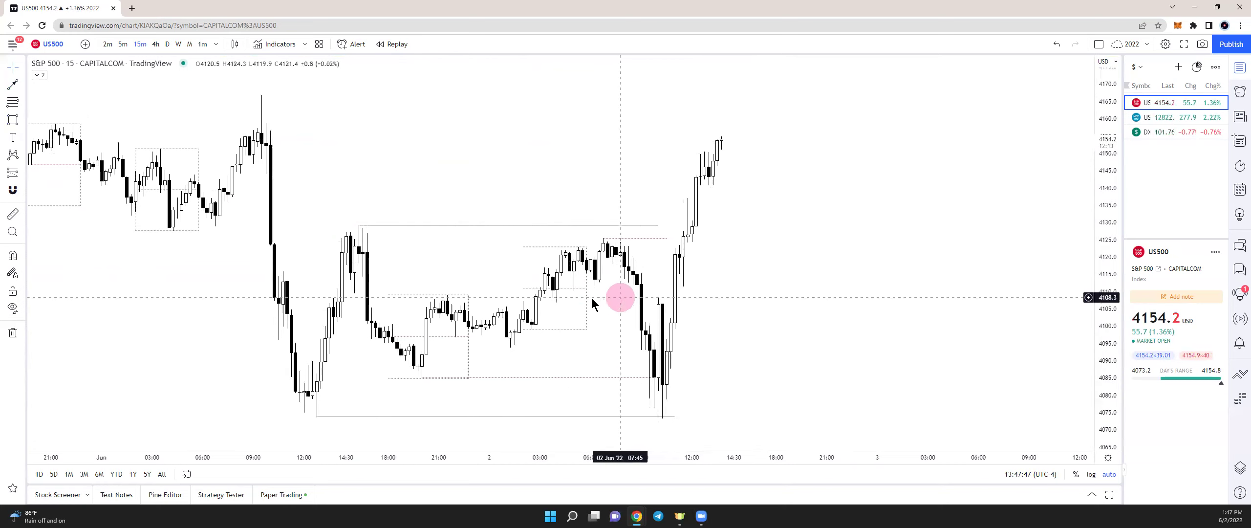
click(20, 86)
click(56, 84)
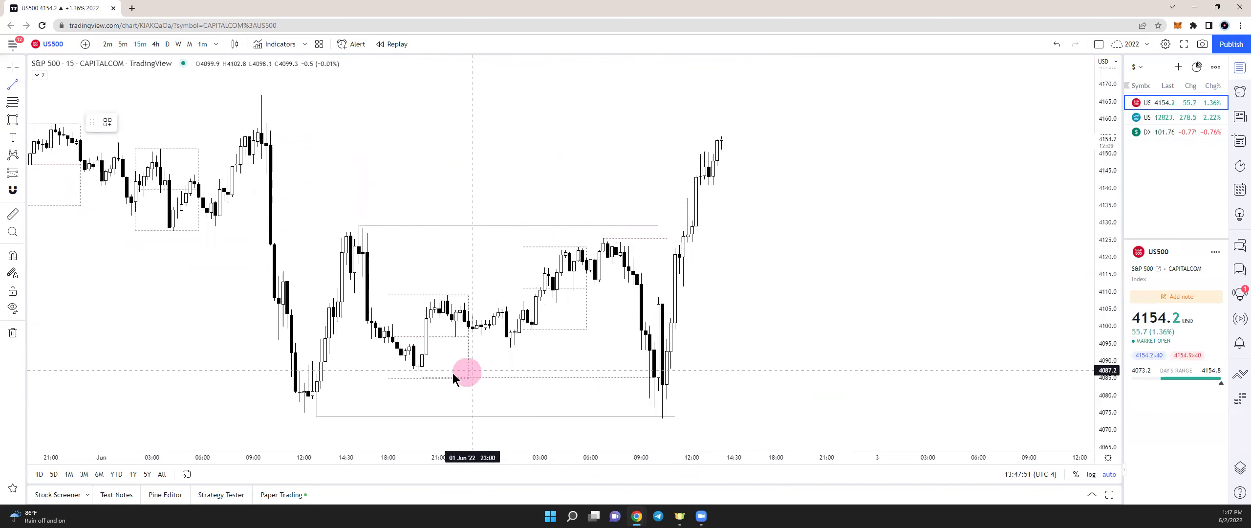
click(647, 279)
click(493, 356)
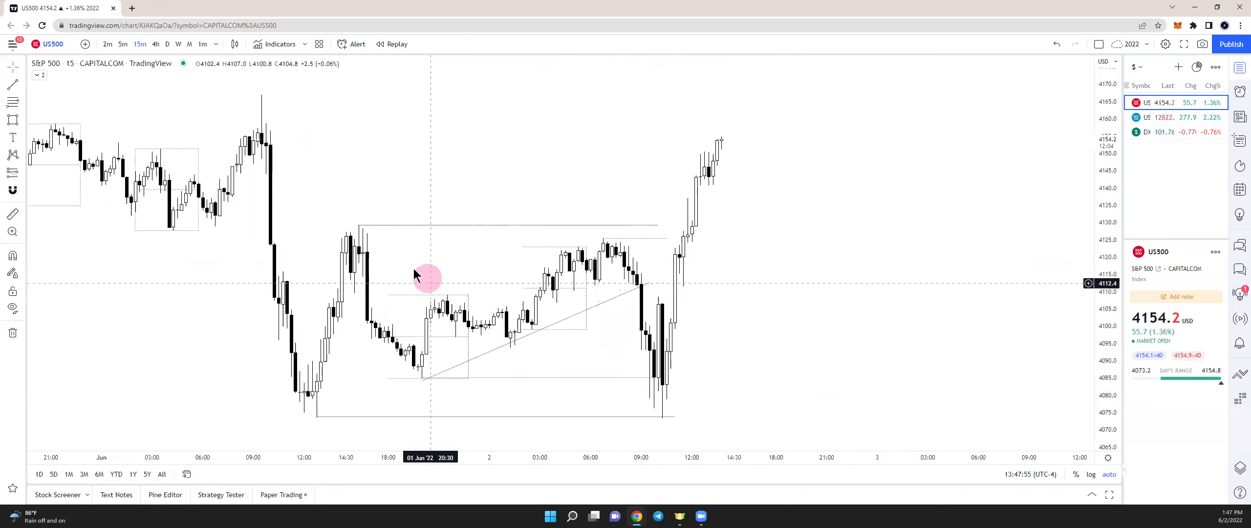
- Switch to the 4-hour timeframe and draw a horizontal line at about 4076 between the 1 June low and the 26 May high
drag(481, 382, 612, 261)
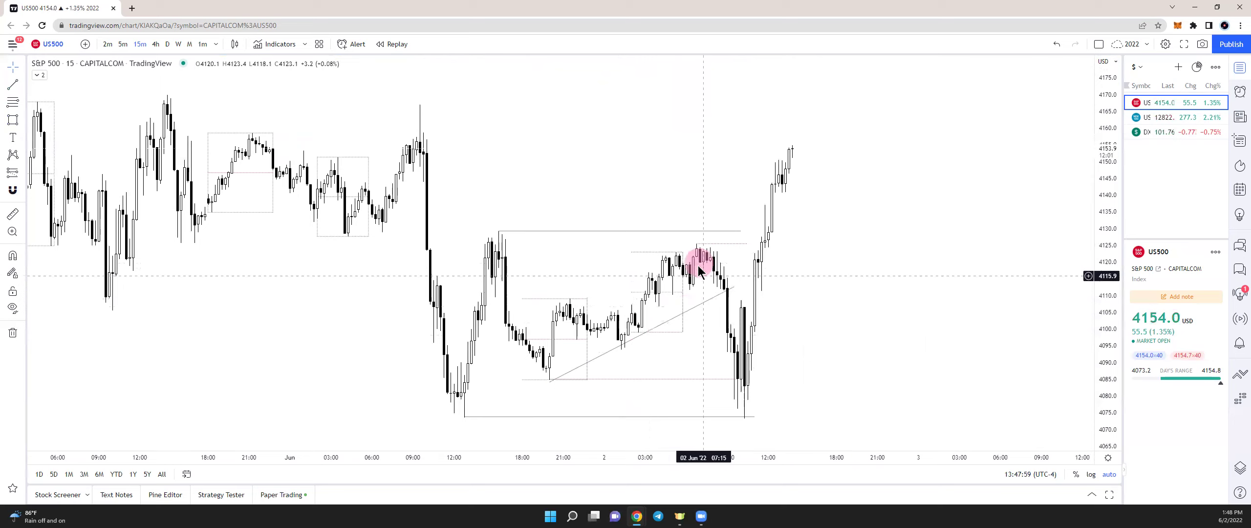
click(616, 310)
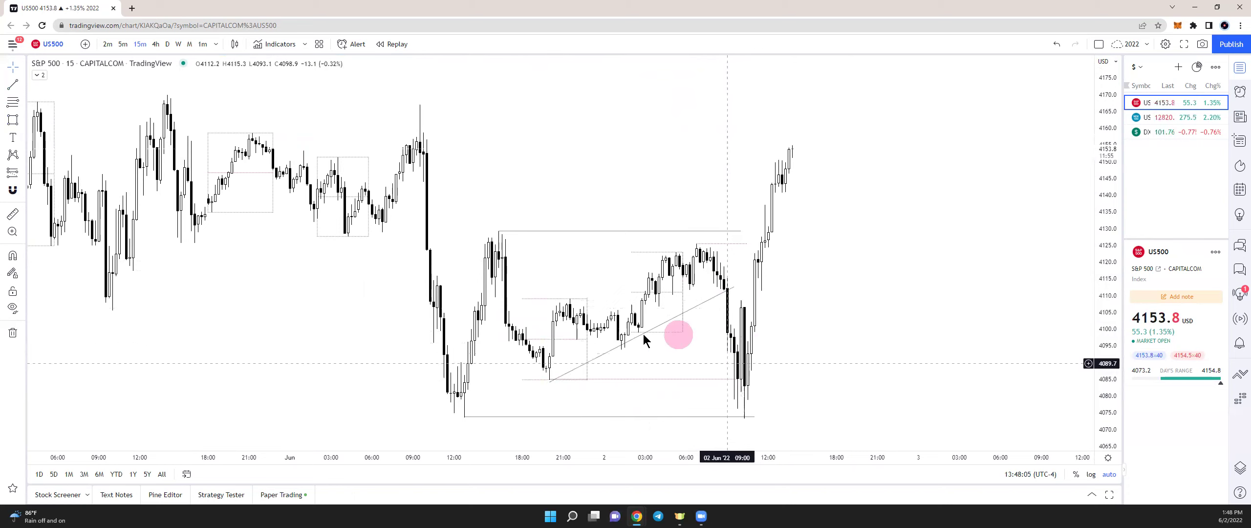
scroll(657, 369, down, 5)
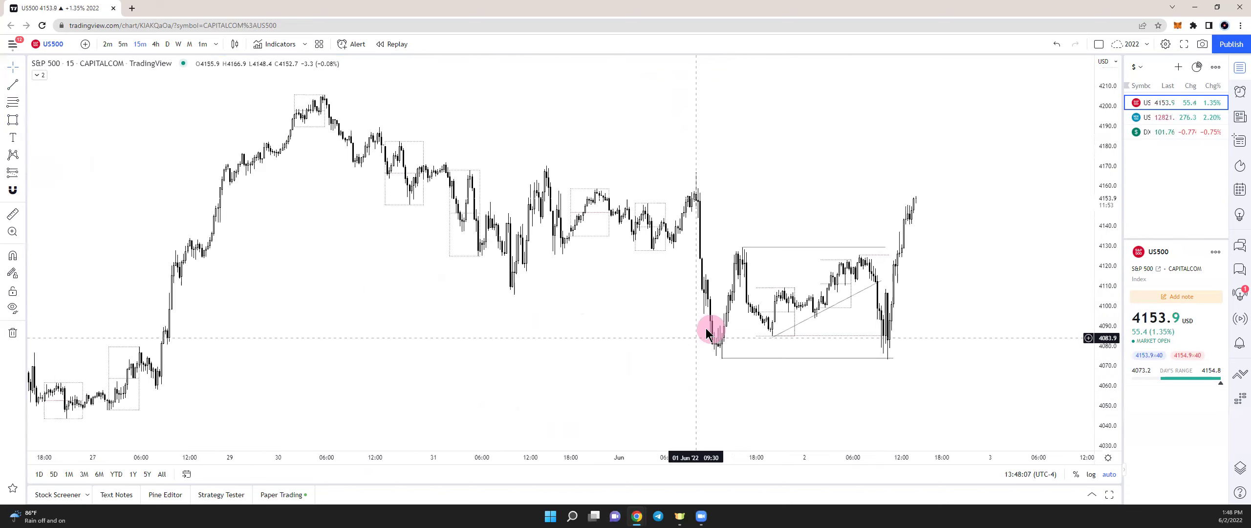
scroll(537, 205, up, 5)
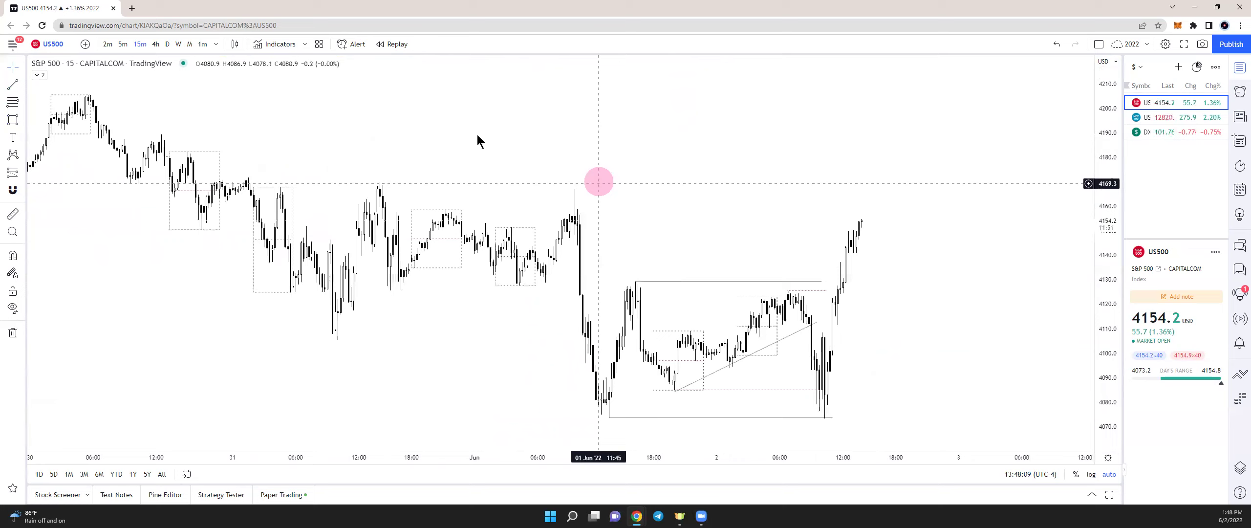
scroll(571, 210, up, 8)
drag(574, 206, 708, 189)
scroll(625, 221, up, 3)
drag(537, 222, 709, 218)
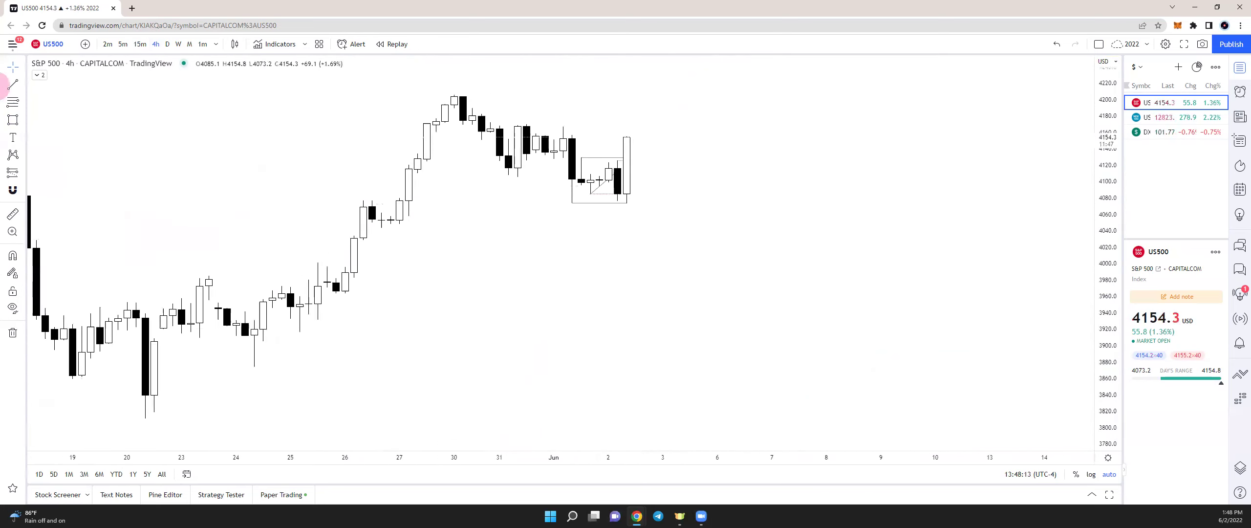
click(10, 88)
click(22, 86)
click(45, 87)
click(595, 201)
click(232, 133)
- Draw a rectangle from 26 May 14:00 to 3 June 06:00 between about 4050 and 4079, and delete it
click(13, 119)
click(373, 207)
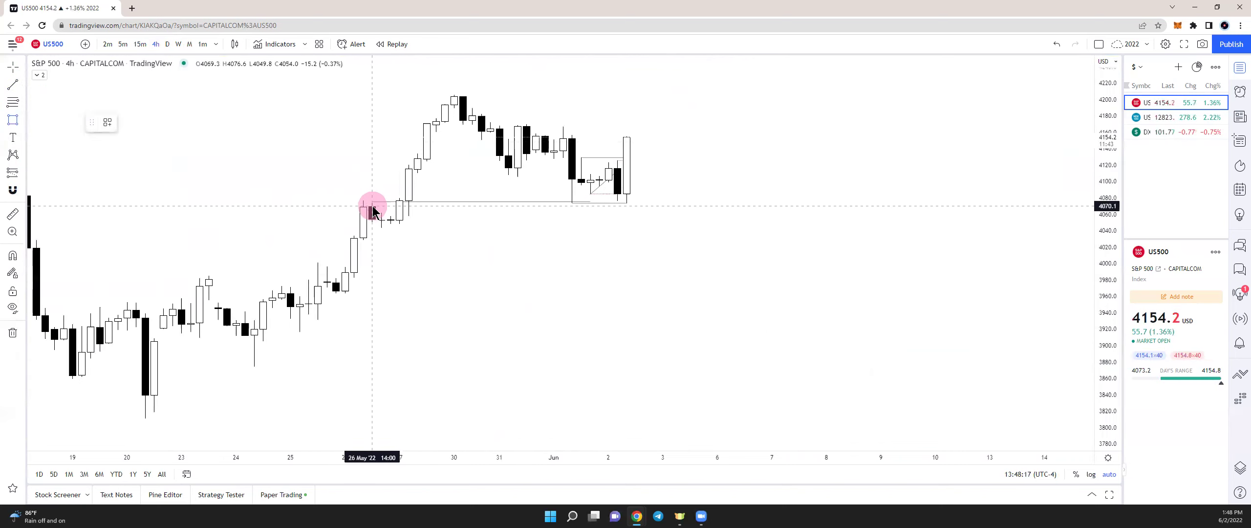
click(671, 223)
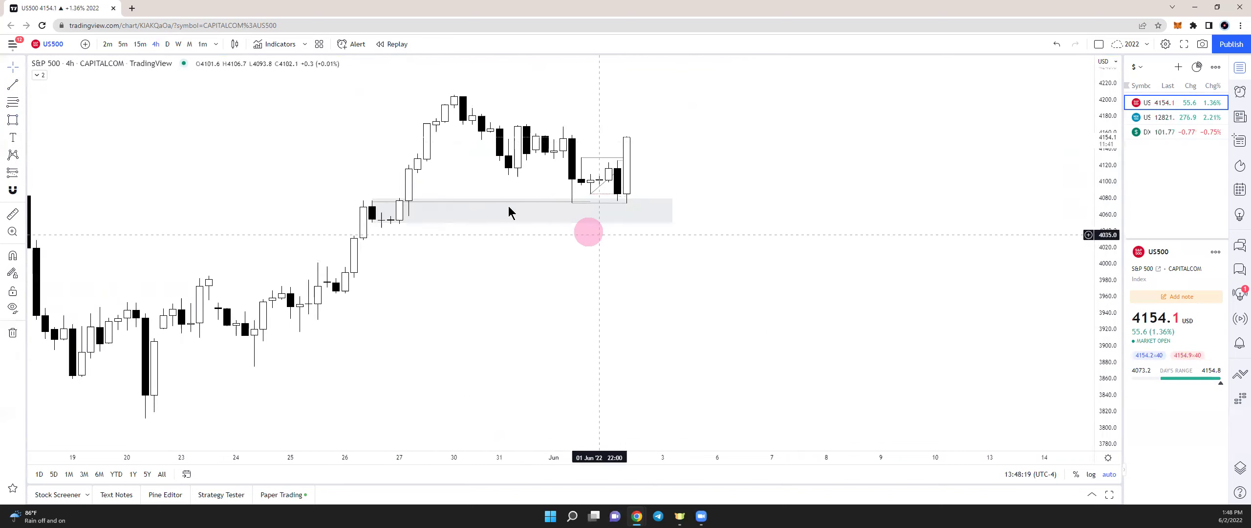
click(539, 218)
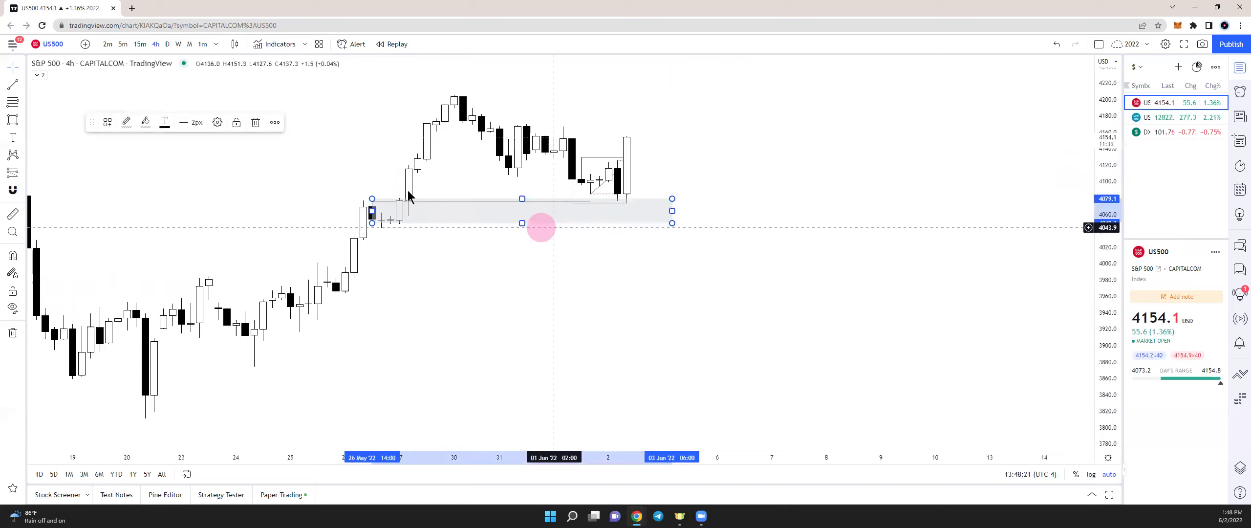
click(265, 126)
- Return to the 15-minute timeframe and remove all drawings from the S&P 500 chart
click(140, 44)
drag(629, 246, 819, 283)
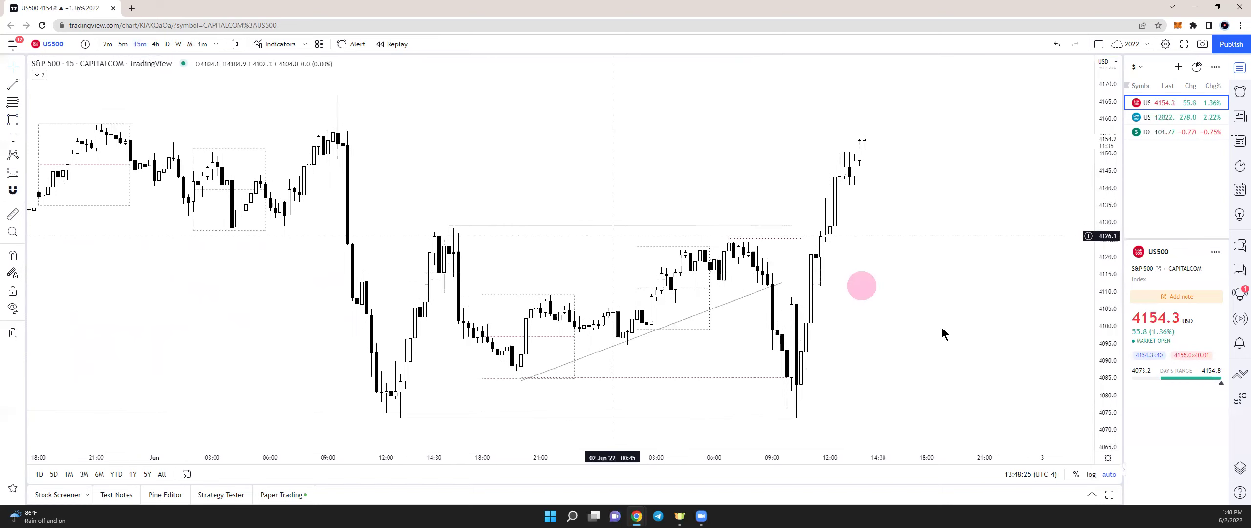
right_click(982, 327)
click(1016, 462)
- Draw a rising trend line under the 1–2 June lows, from about 4084 to about 4111 just before 09:00 on 2 June
click(13, 84)
click(50, 89)
click(546, 379)
click(730, 296)
click(770, 286)
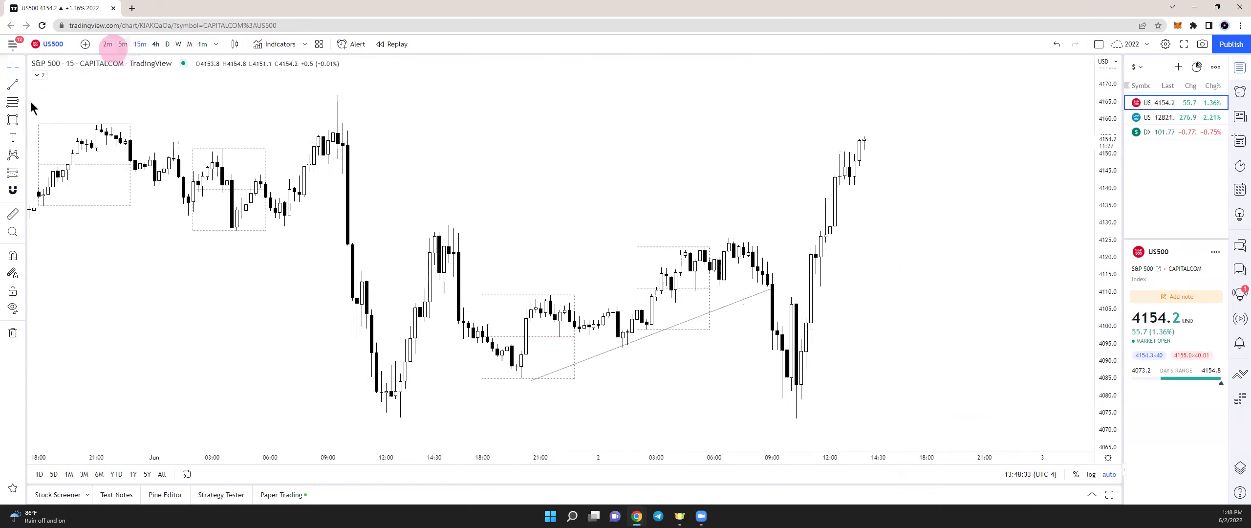
- Draw a rectangle around the 2 June sell-off, from 09:30 to about 11:45 between about 4075 and 4107.6
click(14, 123)
click(791, 412)
click(825, 298)
drag(792, 297, 782, 299)
click(898, 302)
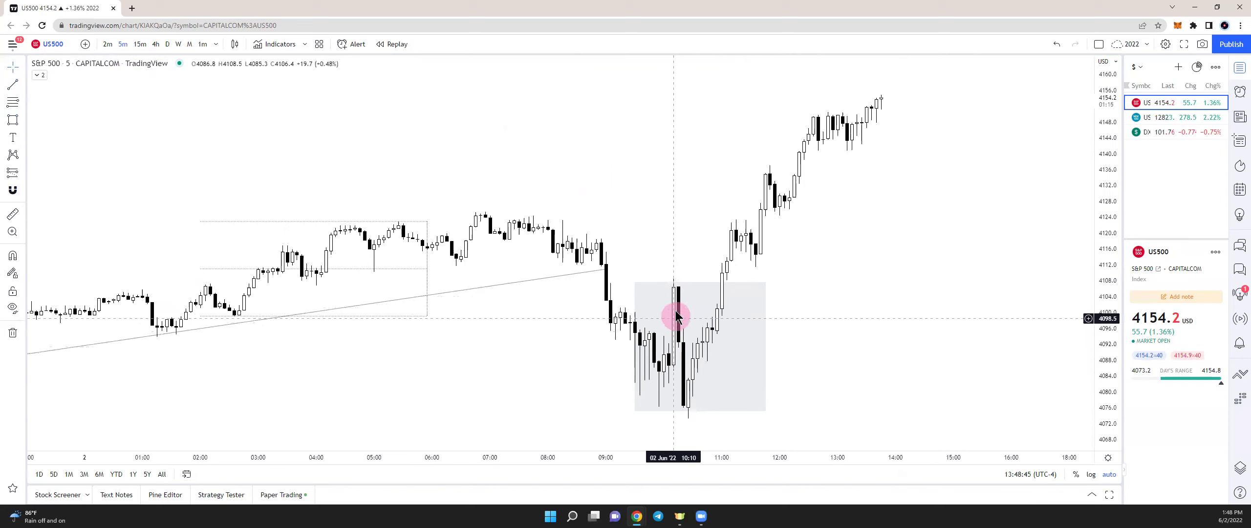
- Switch to the 2-minute timeframe and draw a short horizontal line beside the 2 June 10:12 candle
click(107, 44)
drag(750, 253, 829, 263)
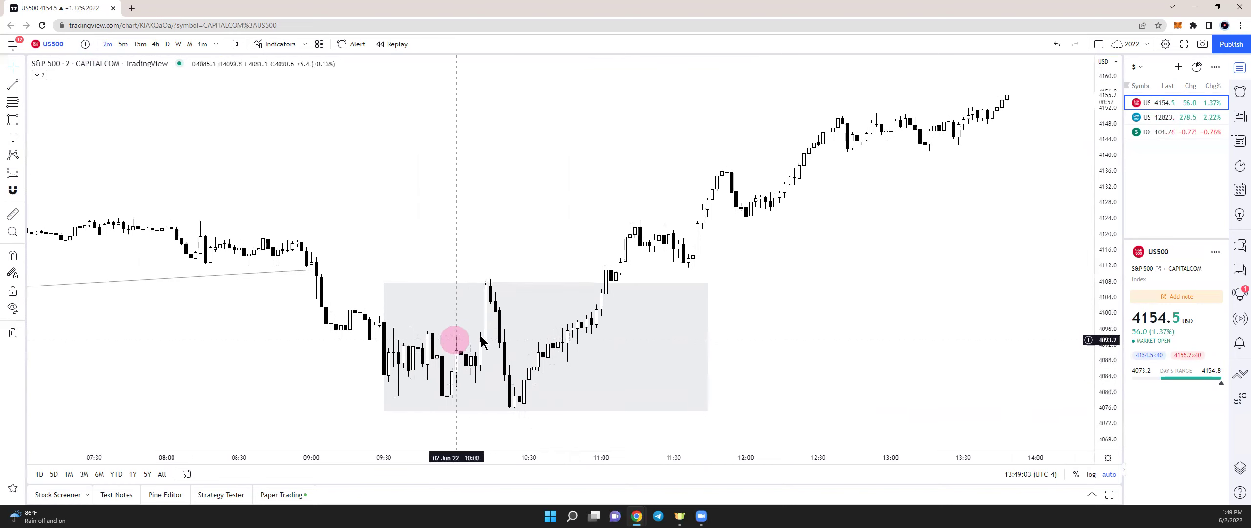
click(394, 284)
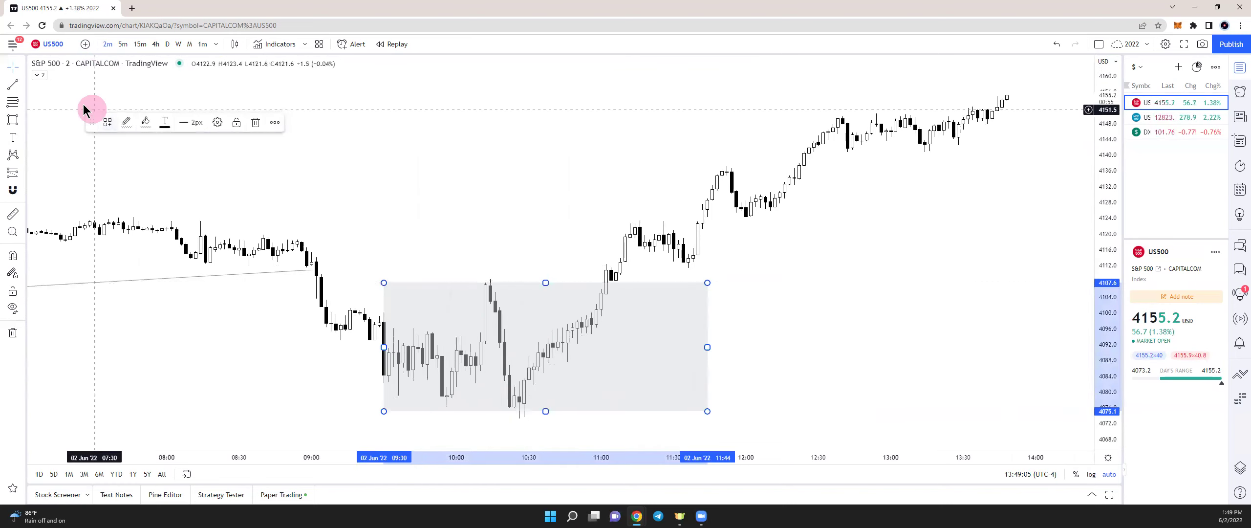
click(27, 90)
click(59, 87)
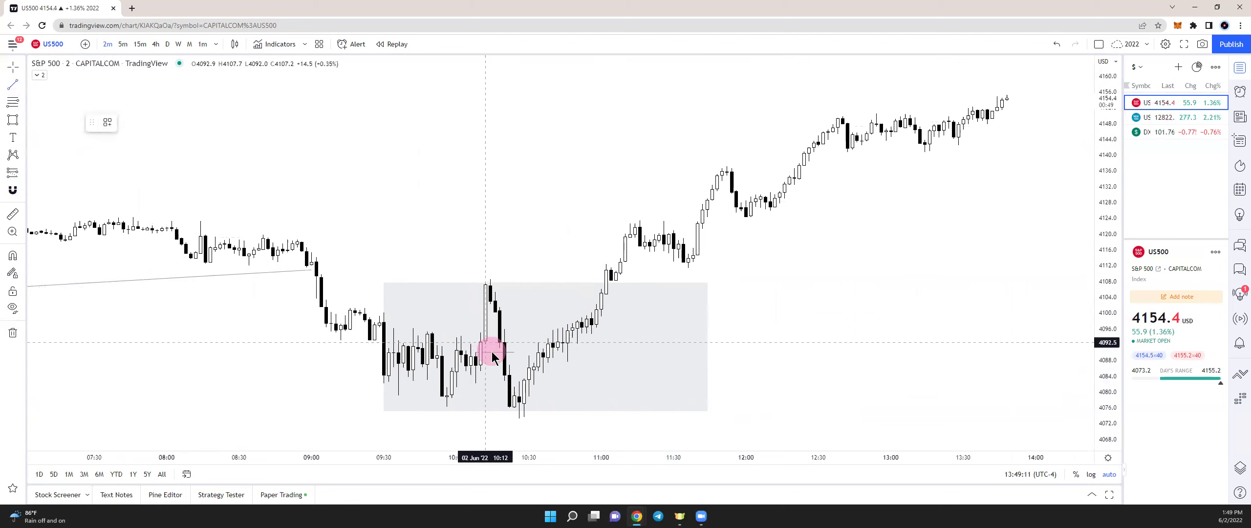
- Place a long position at 10:26 on 2 June with entry at 4090.9, raise its stop to 4082.0 and shorten its width
click(23, 172)
click(49, 173)
click(519, 349)
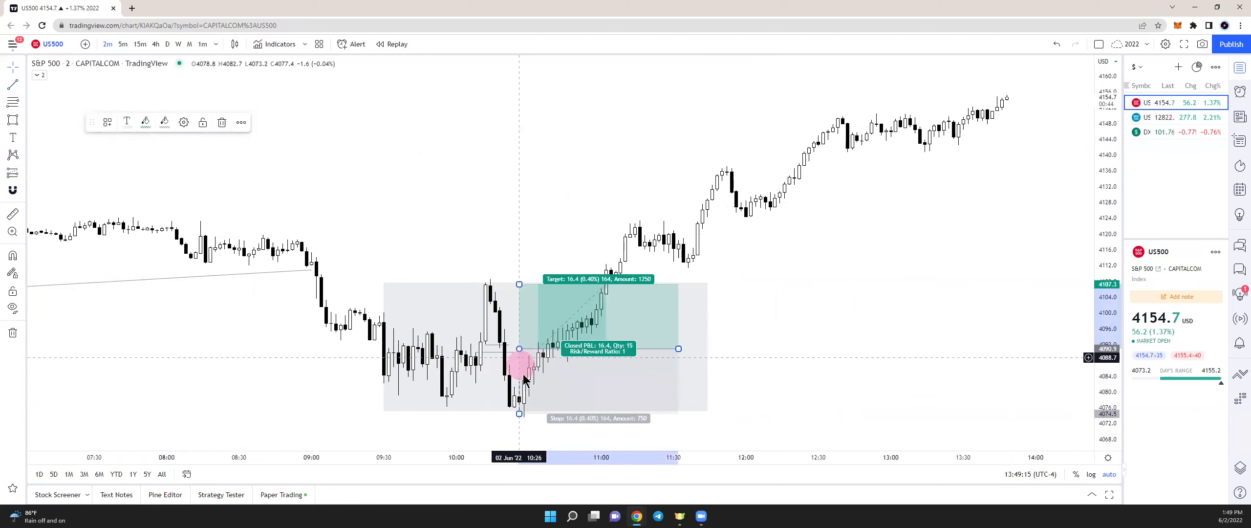
drag(518, 413, 518, 384)
click(490, 383)
drag(678, 349, 630, 348)
click(825, 310)
- Raise the long position's target to 4152.5 and widen it to about 12:20
scroll(815, 307, down, 2)
scroll(822, 307, down, 5)
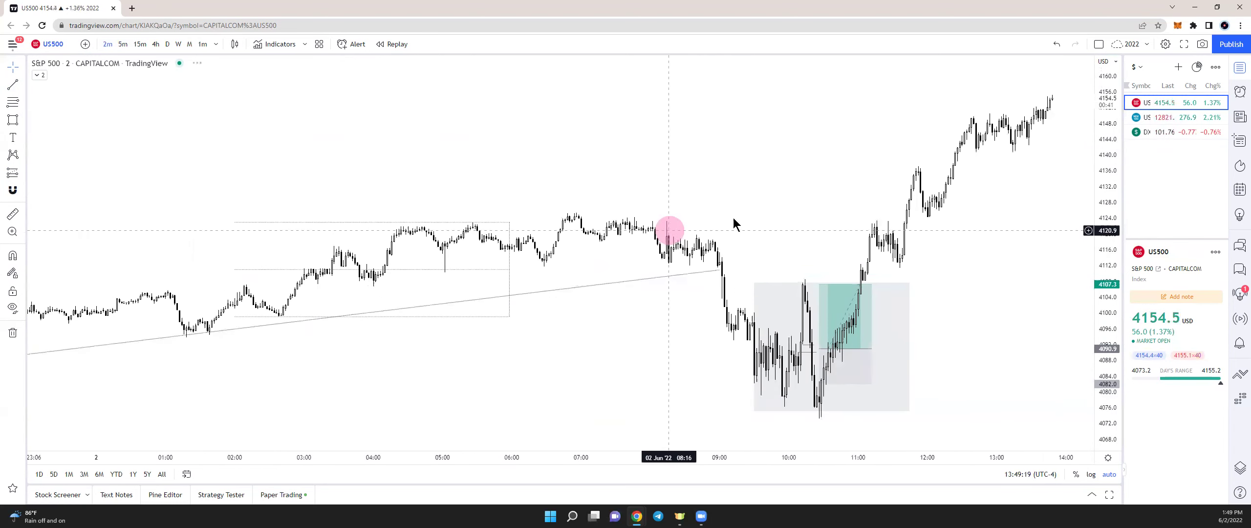
drag(826, 220, 707, 219)
drag(704, 287, 709, 106)
drag(753, 349, 857, 352)
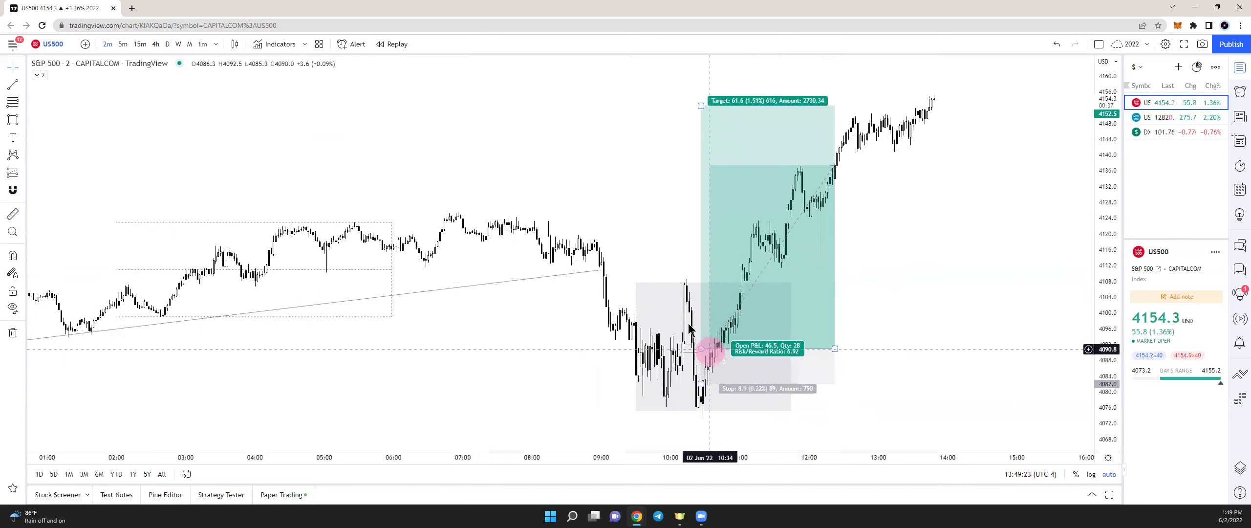
click(856, 240)
- Delete the selected long position and remove all remaining drawings from the S&P 500 chart
click(825, 244)
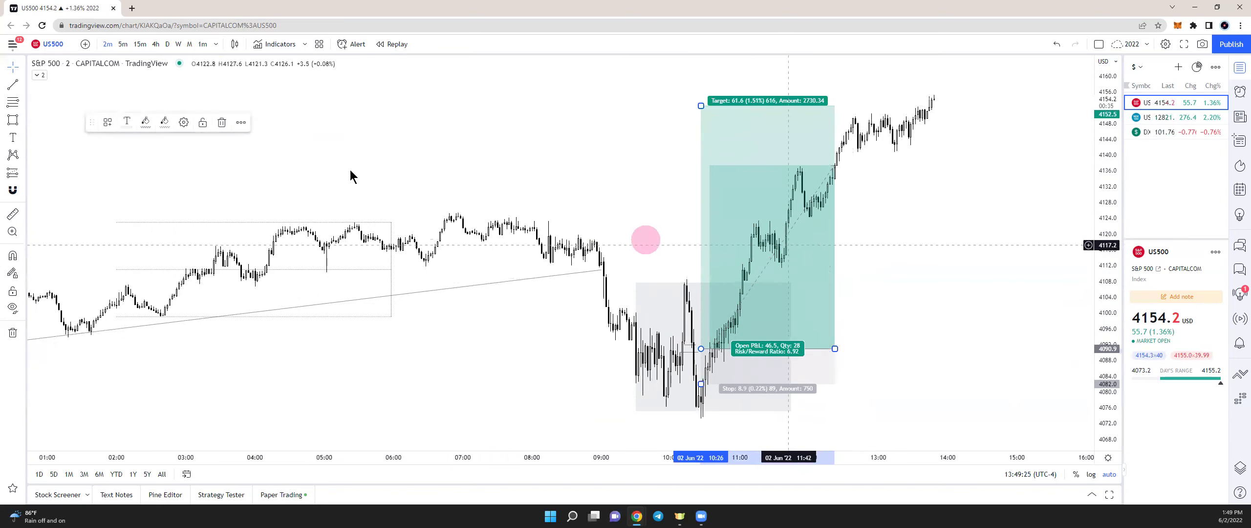
click(229, 124)
drag(641, 151, 617, 158)
right_click(752, 303)
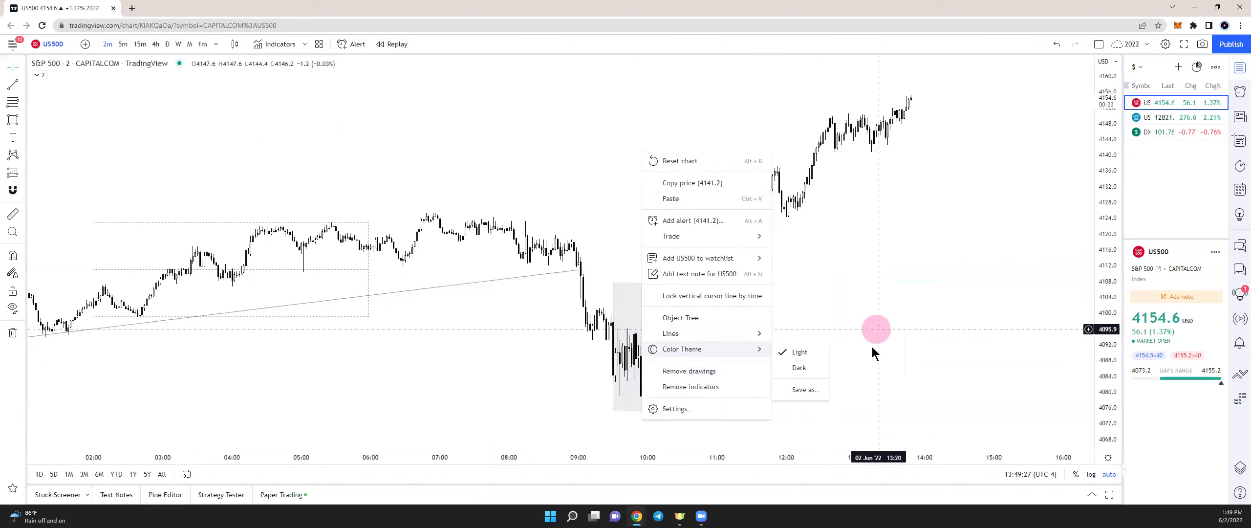
click(712, 366)
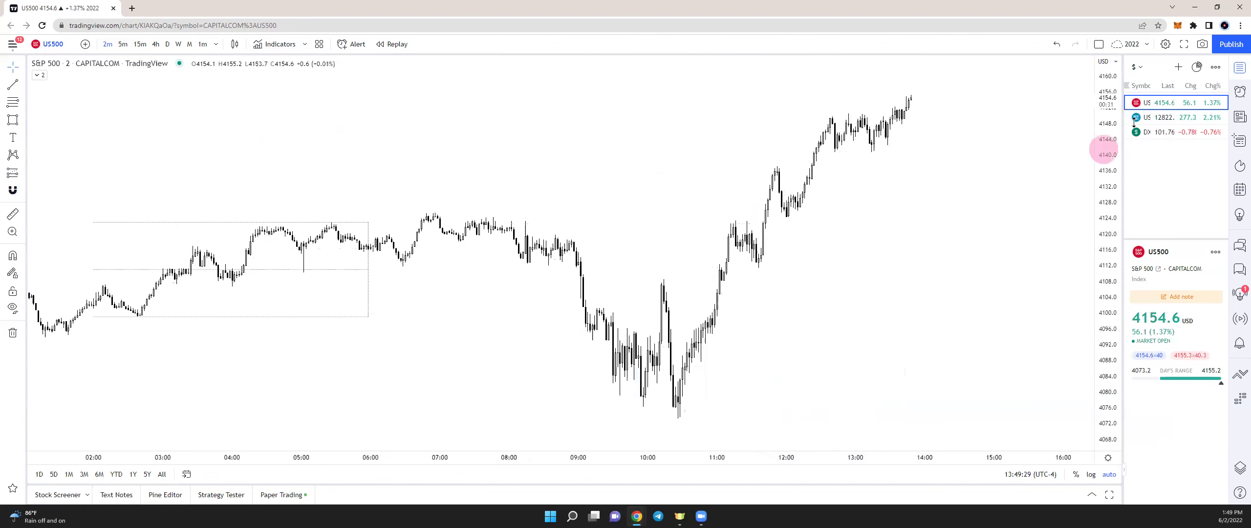
- Compare the 2 June morning sell-off and its lows between the US100 and US500 charts, ending on US100
click(1160, 117)
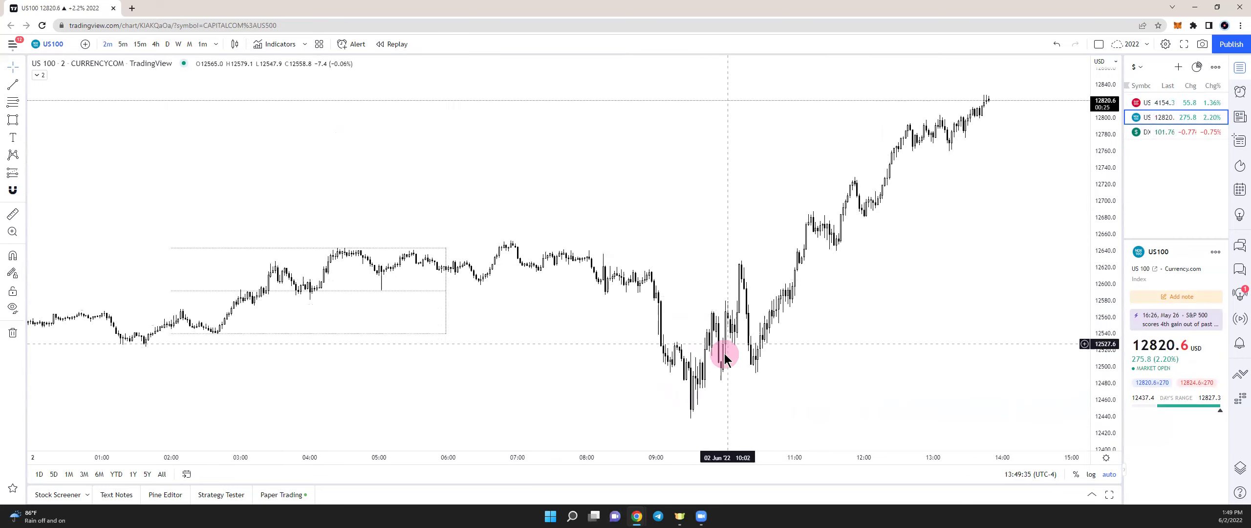
click(1144, 106)
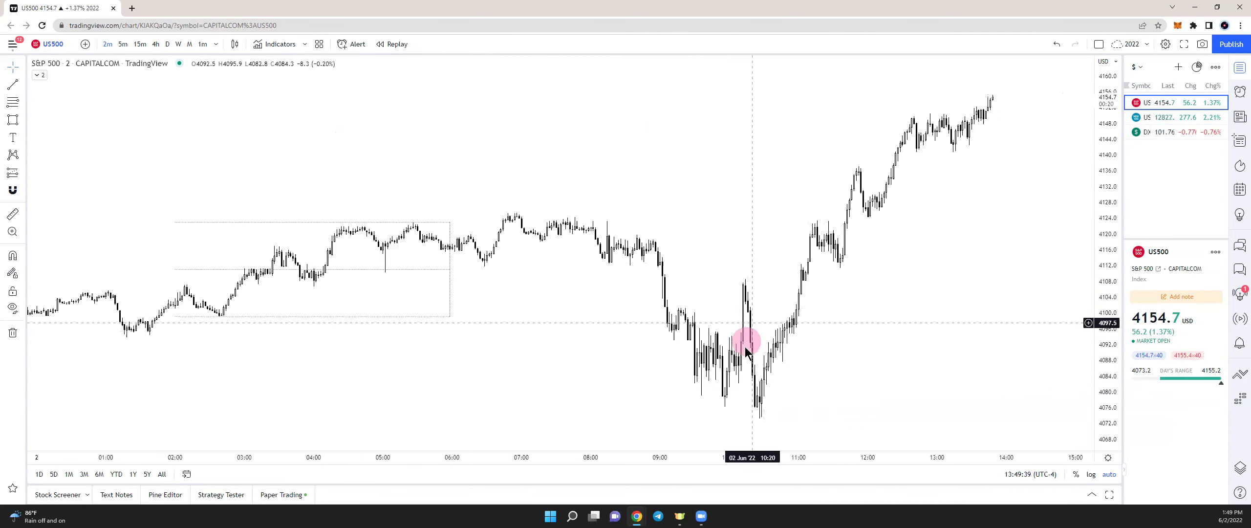
click(1145, 117)
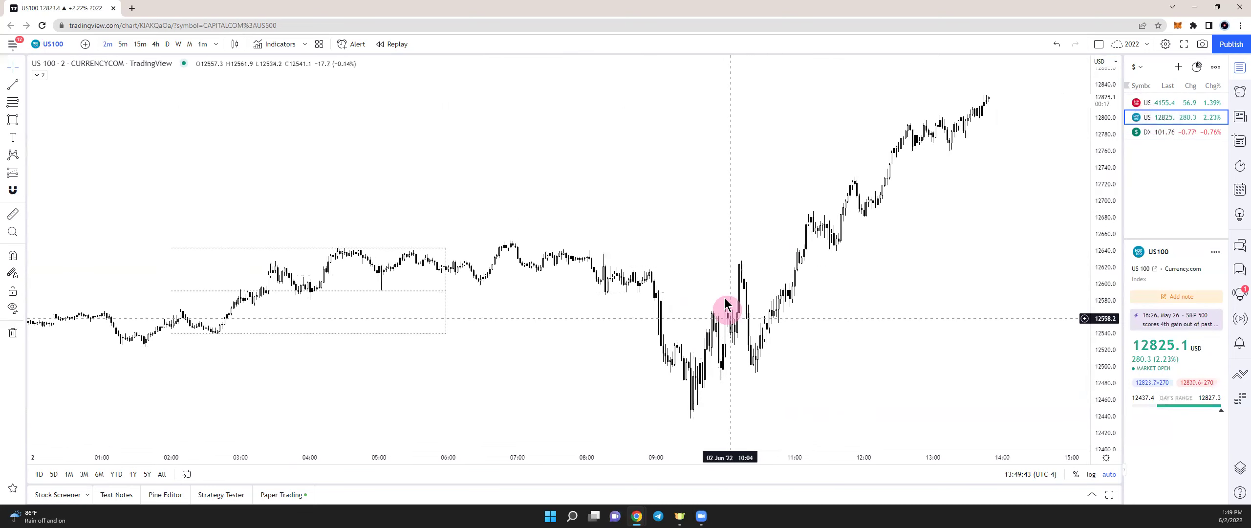
scroll(734, 323, up, 3)
drag(688, 322, 844, 345)
scroll(838, 342, up, 3)
drag(680, 257, 757, 250)
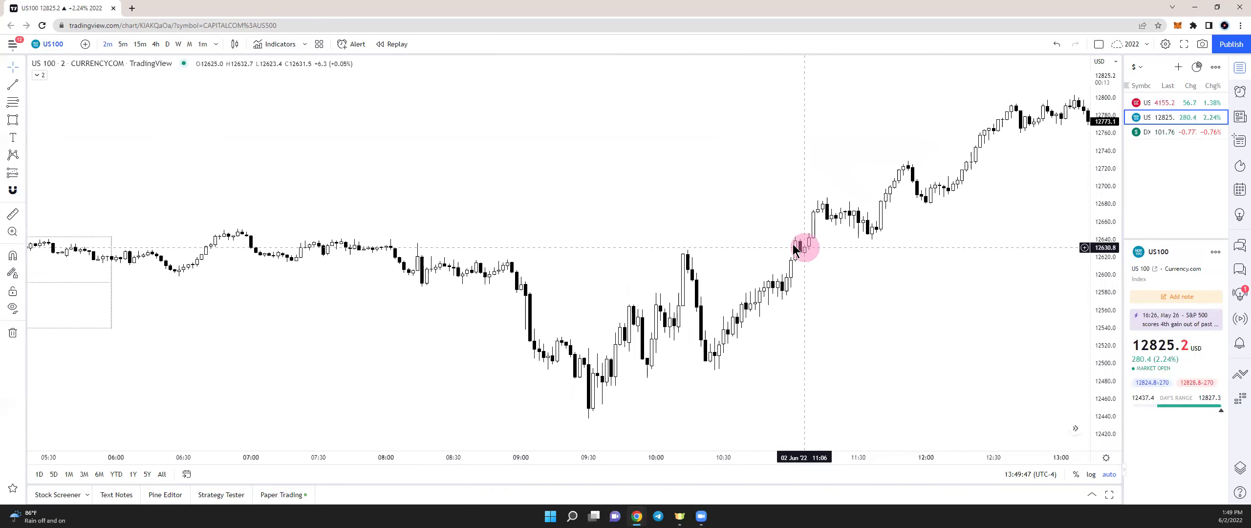
scroll(865, 285, down, 3)
- Switch US100 to the 5-minute timeframe and draw a horizontal trend line from the 1 June afternoon low to the 2 June sell-off, at about 12453
click(123, 44)
drag(879, 231, 298, 431)
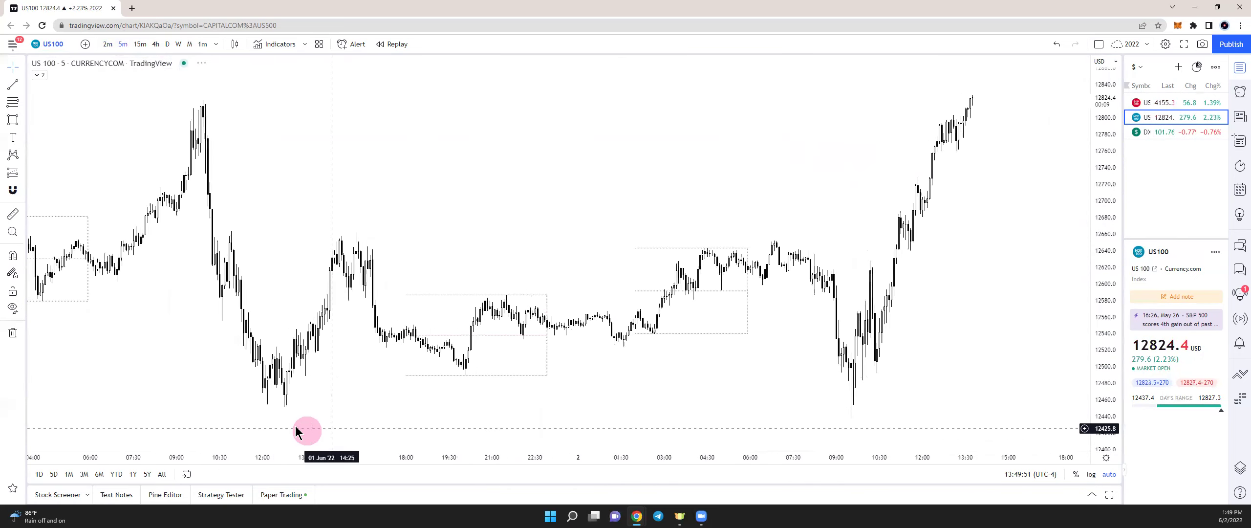
click(13, 84)
click(276, 402)
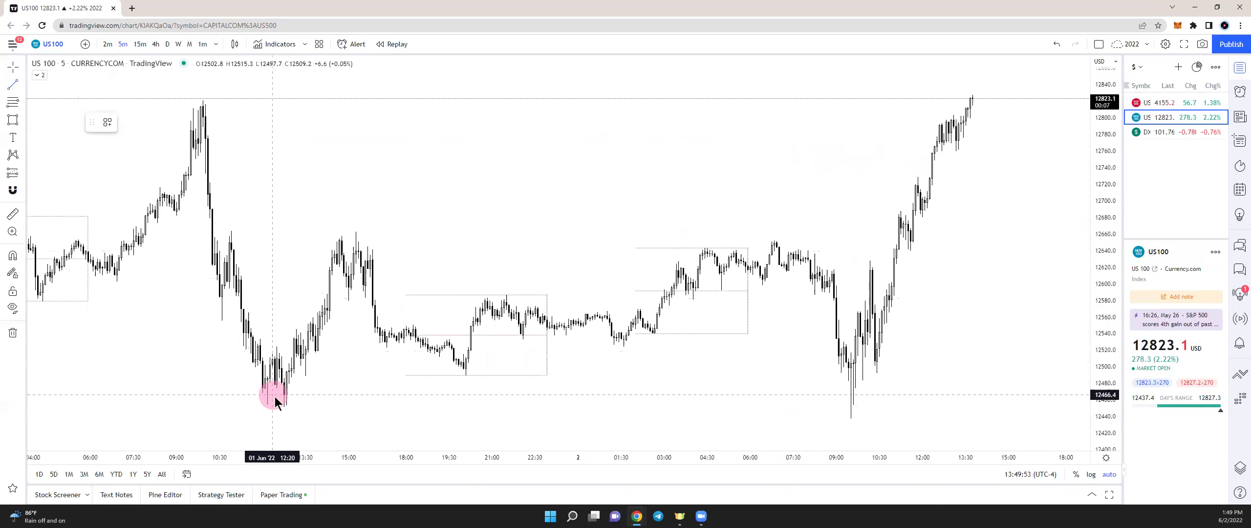
drag(283, 405, 848, 396)
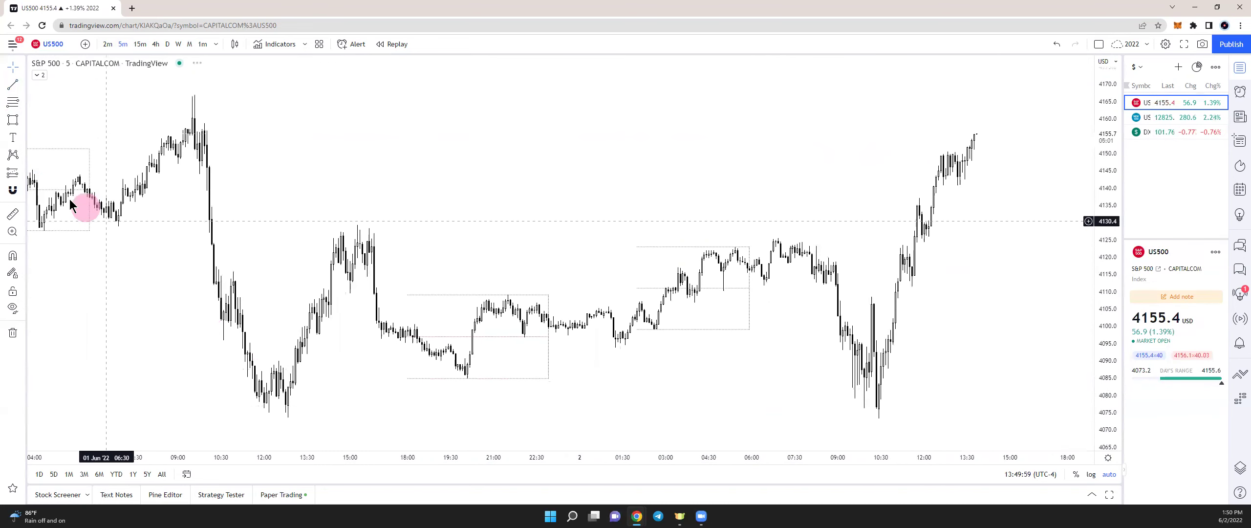
- On US500, draw a horizontal trend line at 4073.8 from the 1 June 12:50 low to 10:15 on 2 June
click(23, 85)
click(63, 87)
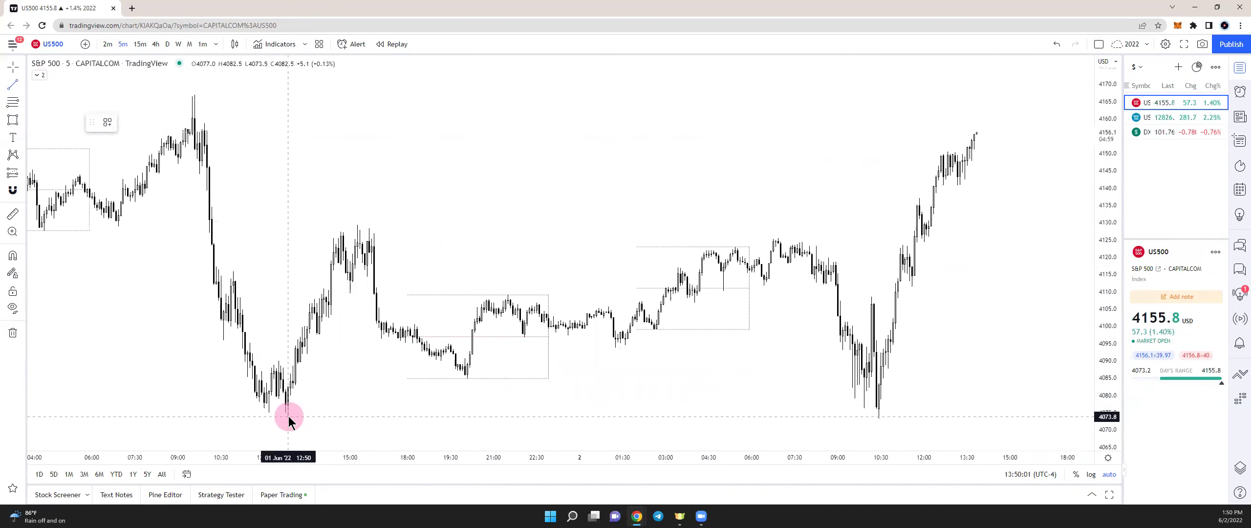
click(288, 416)
drag(848, 420, 874, 416)
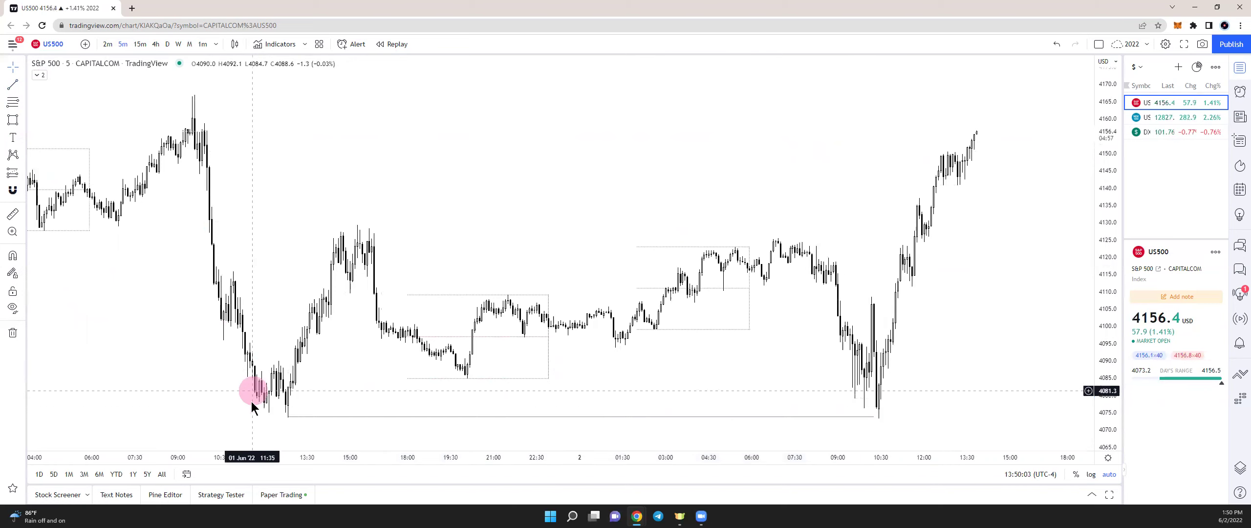
- Add the text $$$$ to the trend line along the US500 lows
mouse_move(586, 429)
click(785, 418)
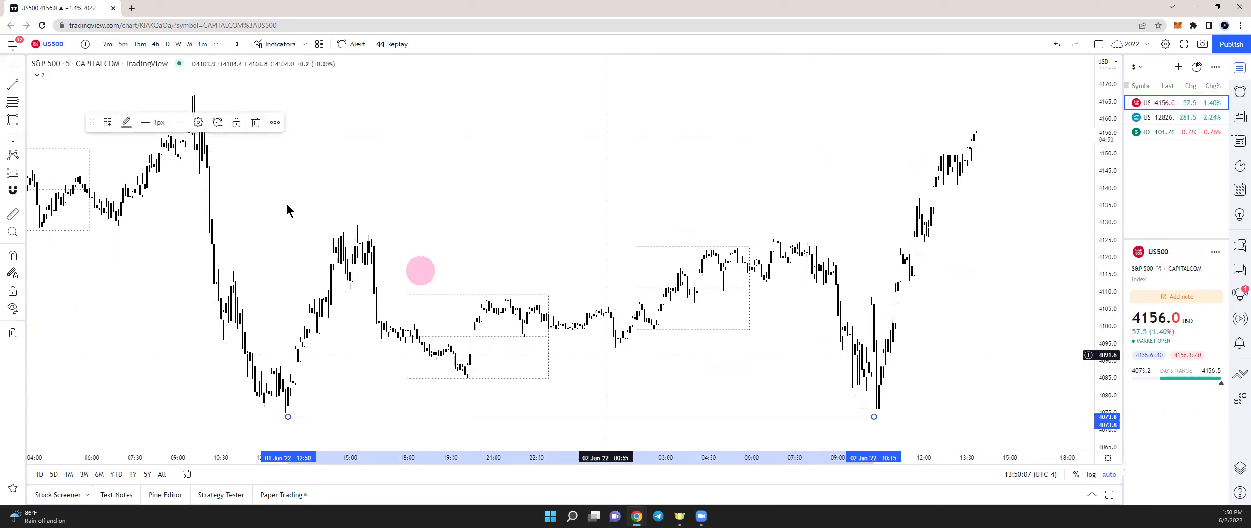
click(210, 121)
text($$$$)
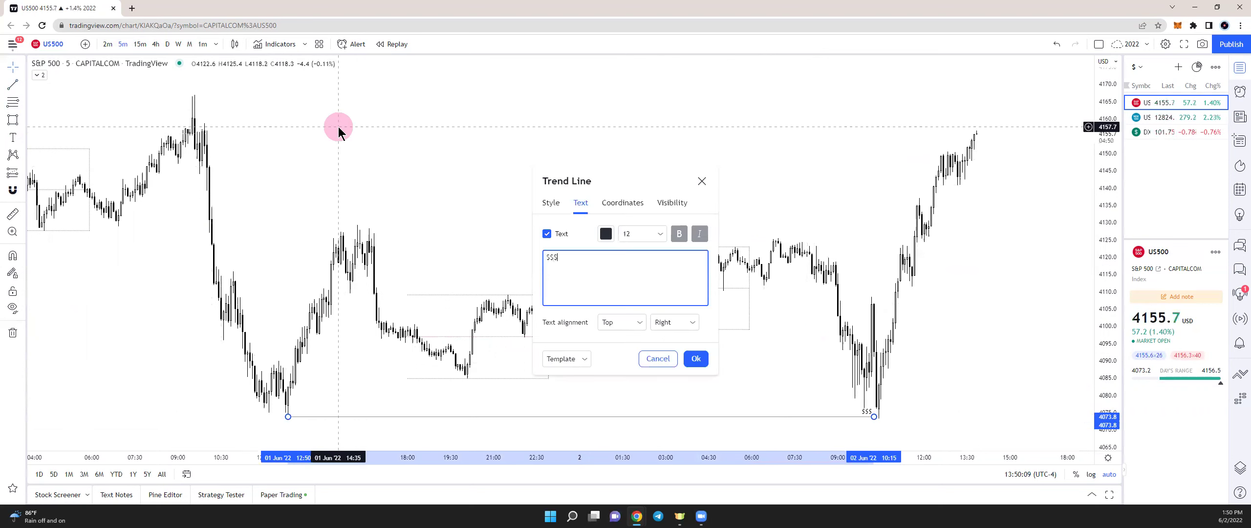
click(608, 321)
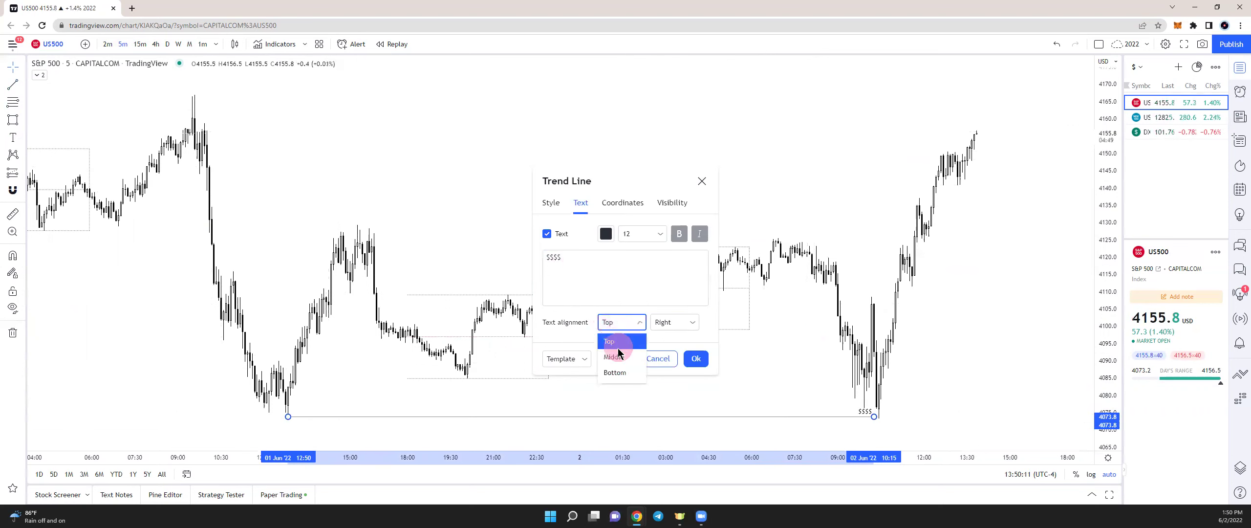
click(693, 359)
- Switch the chart back to US100
click(1184, 120)
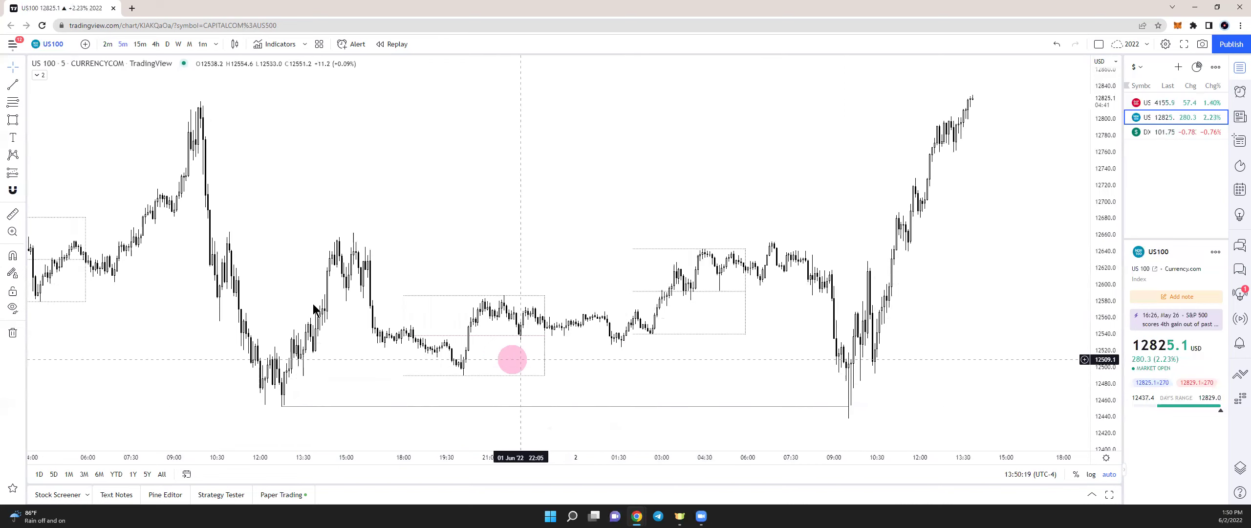
- Circle the 2 June low beneath the trend line with the Brush, and undo the stroke
click(20, 120)
click(53, 123)
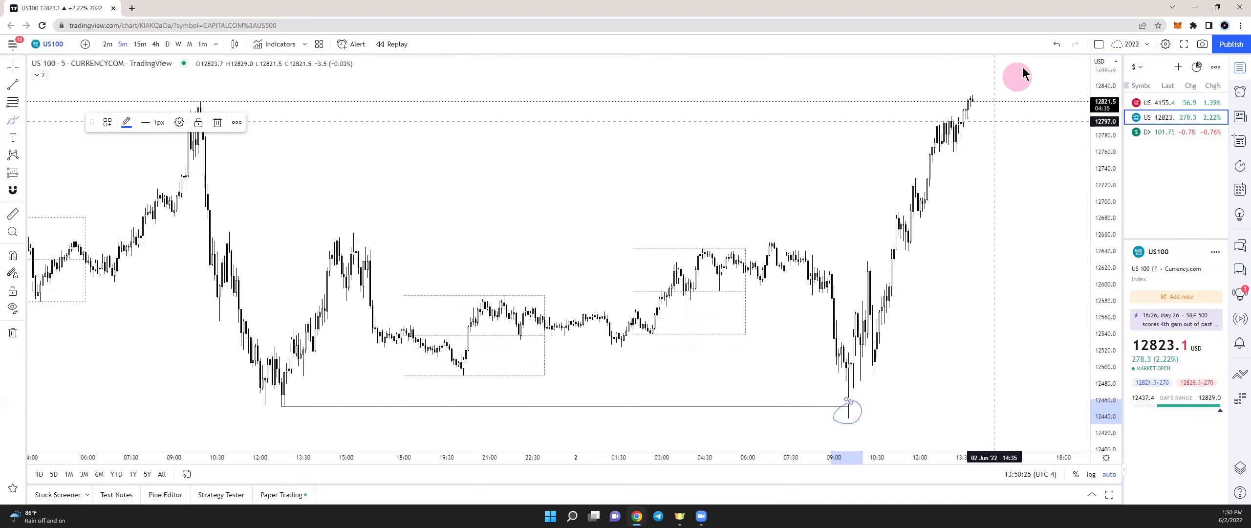
click(1055, 45)
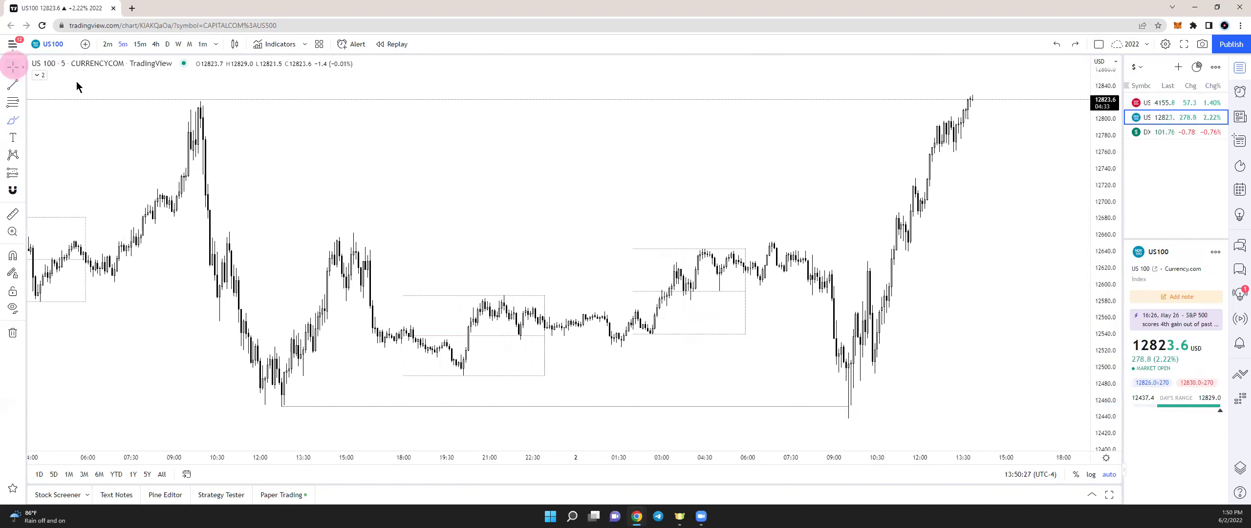
scroll(653, 328, up, 8)
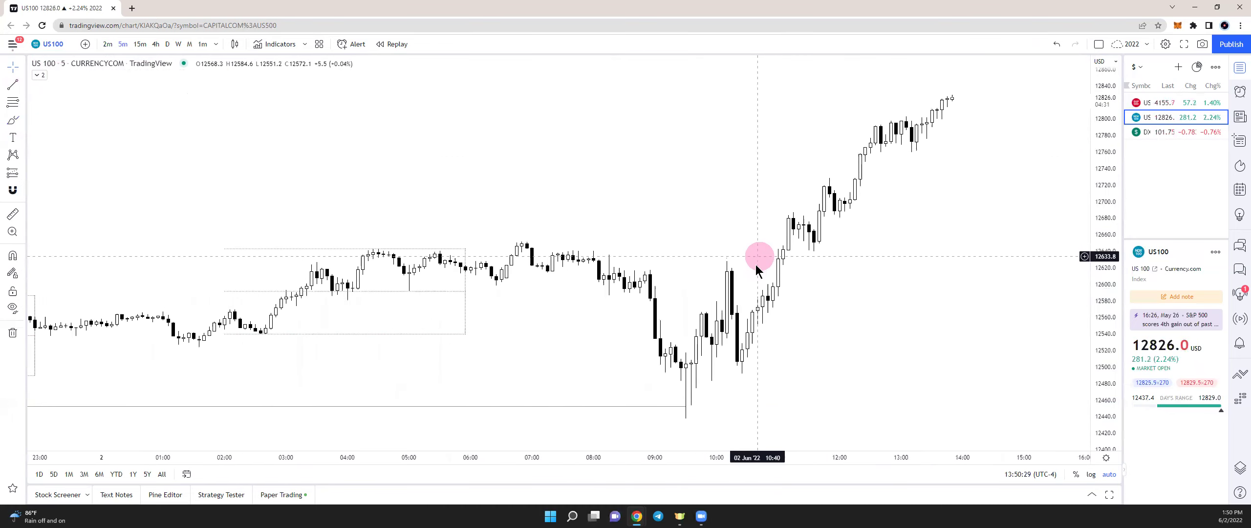
scroll(756, 270, down, 3)
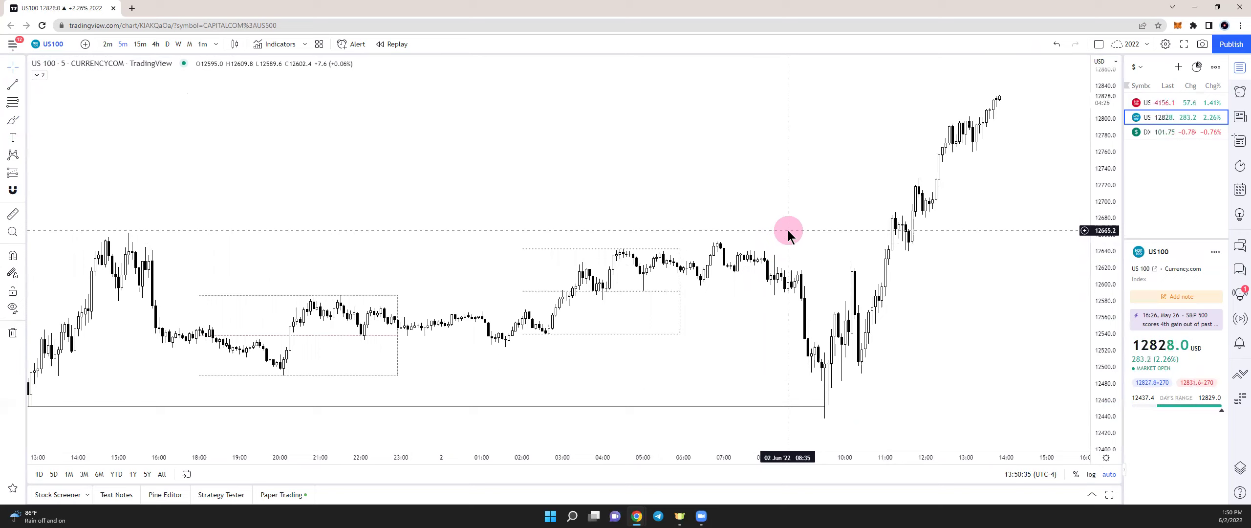
scroll(787, 230, down, 5)
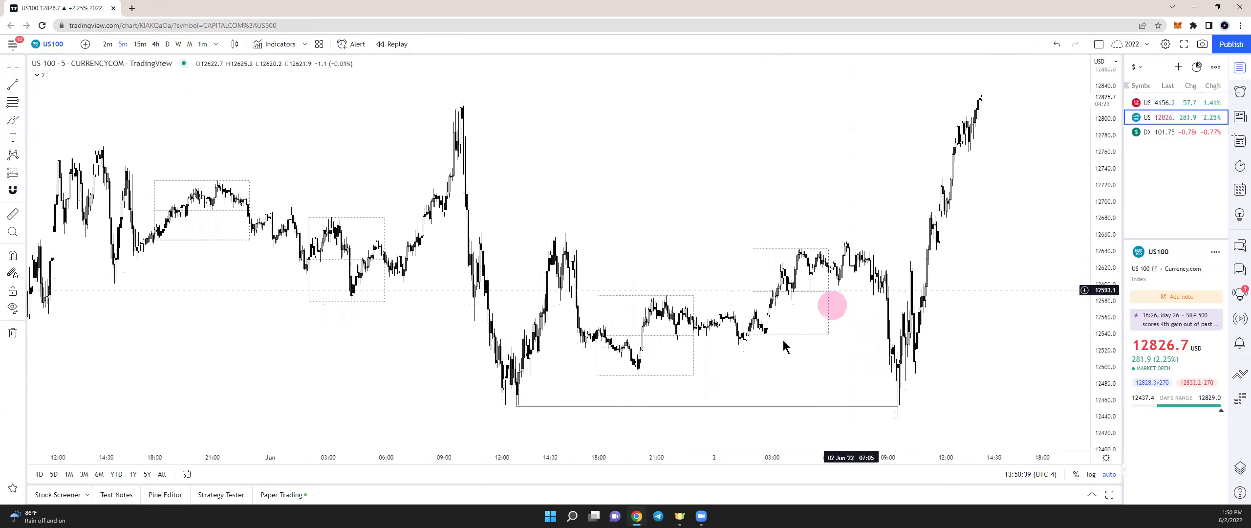
- Highlight the 2 June swing high and the pullback below it with the Highlighter, and undo the strokes
click(15, 119)
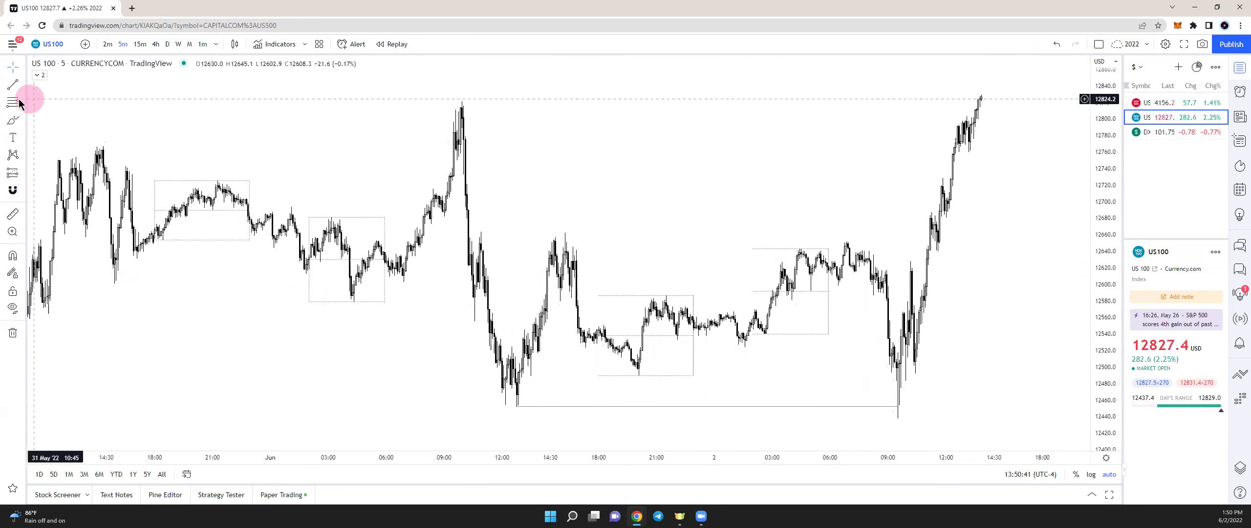
click(76, 139)
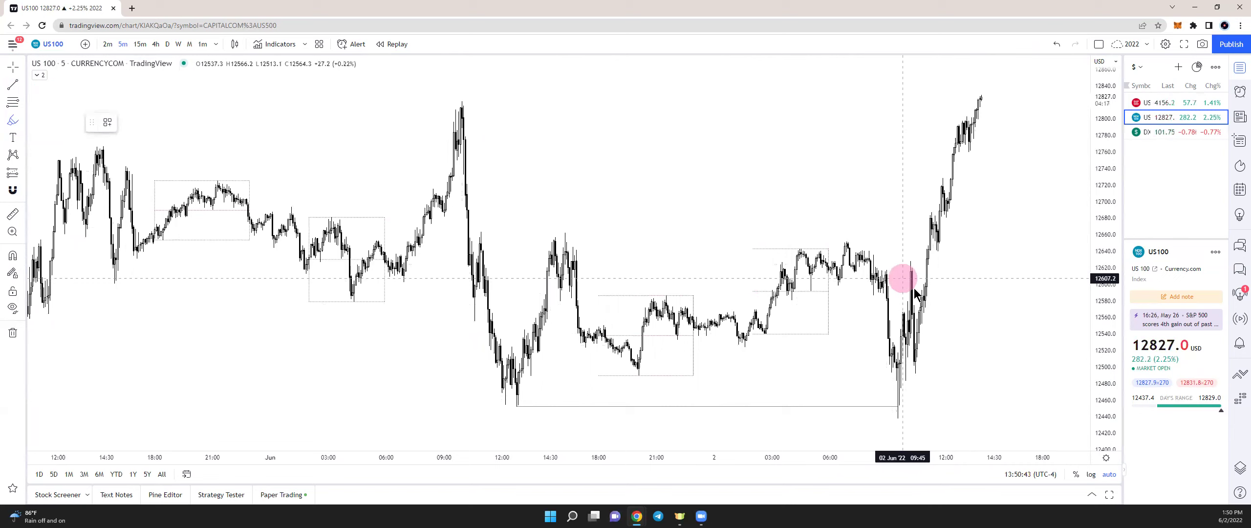
mouse_move(903, 283)
mouse_down()
mouse_move(871, 287)
mouse_move(882, 271)
mouse_move(938, 271)
mouse_move(874, 272)
mouse_move(938, 260)
mouse_move(857, 259)
mouse_move(938, 259)
mouse_move(875, 266)
mouse_move(910, 265)
mouse_move(918, 367)
mouse_up()
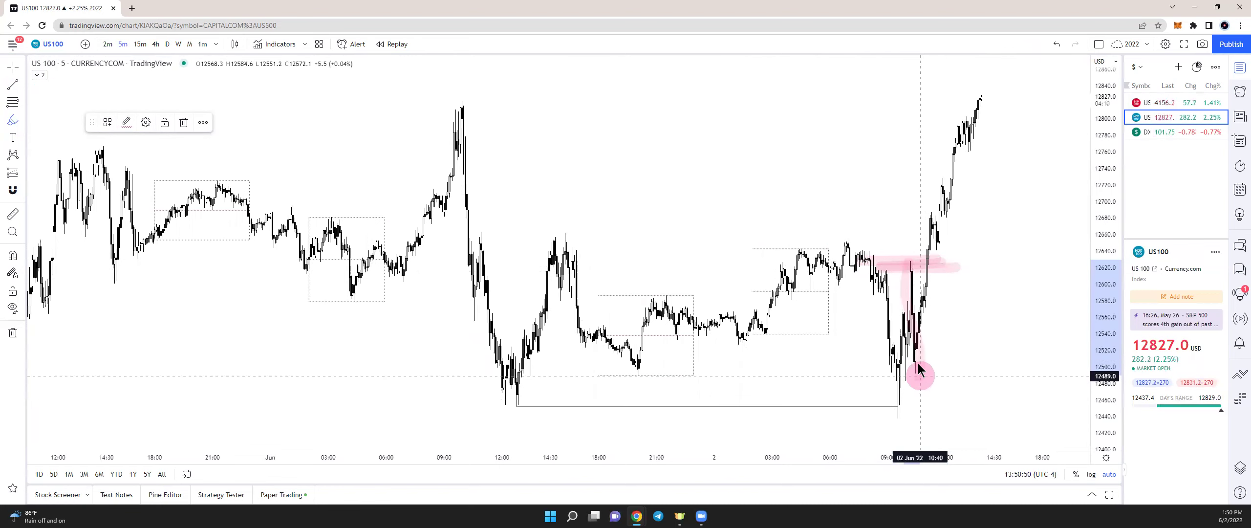
click(1056, 44)
click(1056, 45)
click(13, 68)
- Draw a rectangle over the 2 June US100 low from 09:25 to about 10:35, between 12441.1 and about 12570
mouse_move(665, 251)
mouse_down()
mouse_move(474, 323)
mouse_move(461, 316)
mouse_move(669, 296)
mouse_up()
scroll(484, 296, up, 5)
click(14, 120)
click(69, 162)
click(648, 415)
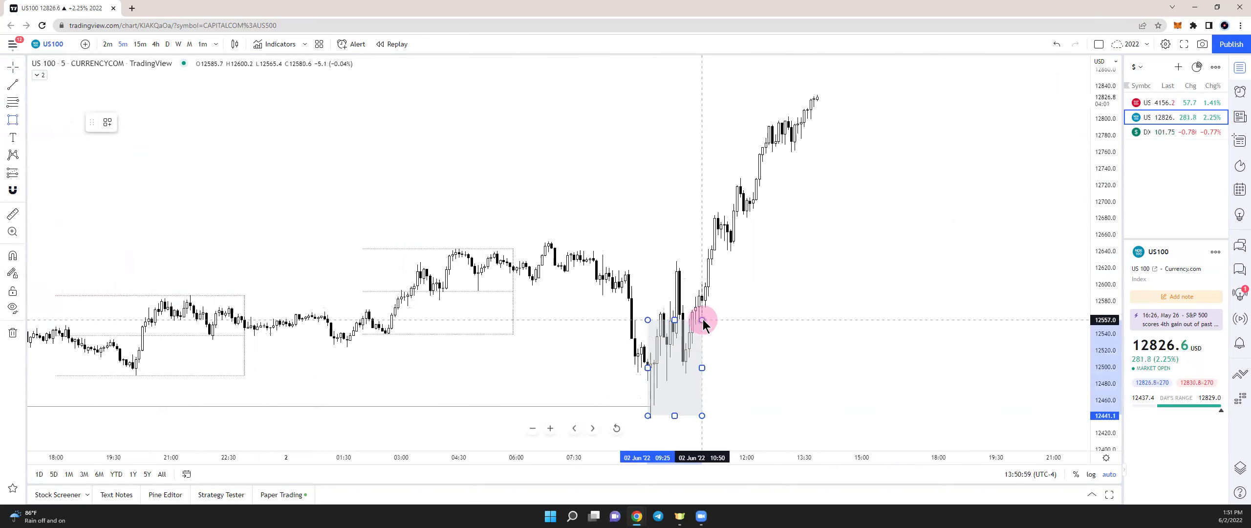
click(693, 309)
click(705, 313)
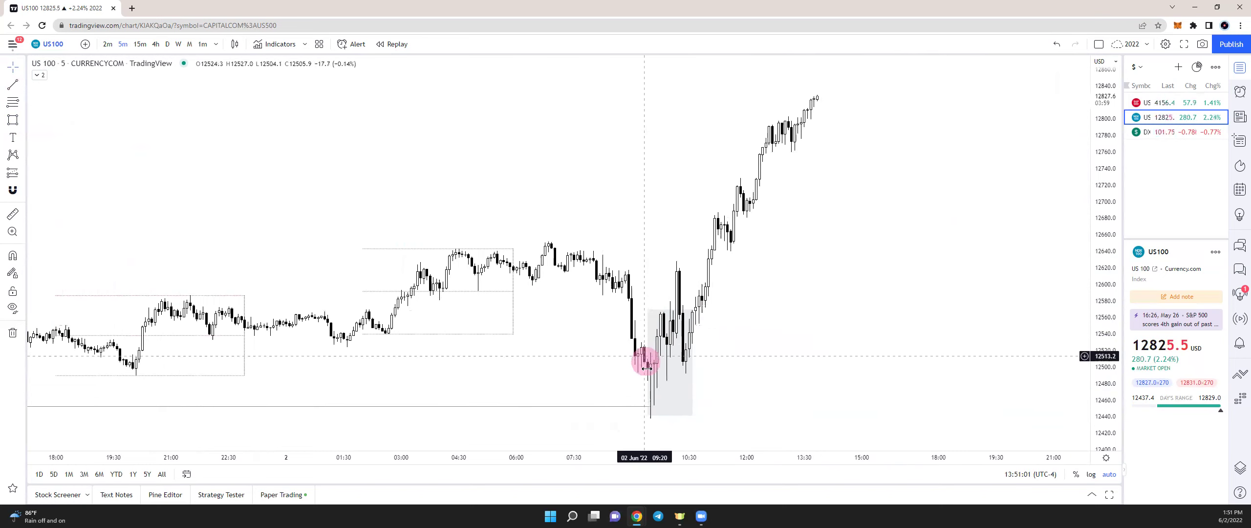
- Switch to the 2-minute timeframe and draw short horizontal trend lines beside the 2 June candles around 09:42, inside the rectangle
click(108, 47)
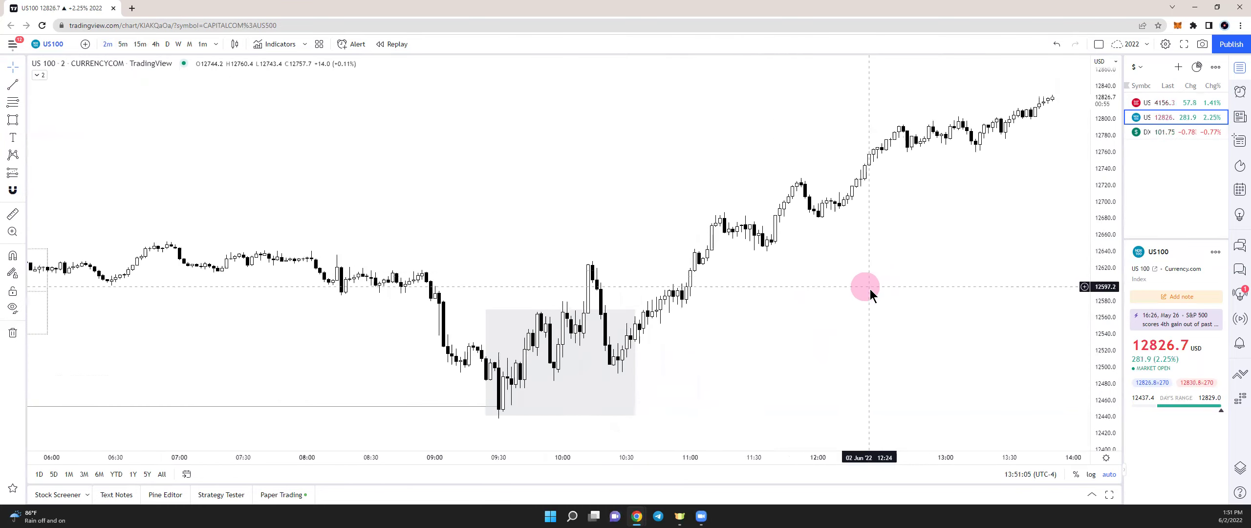
scroll(875, 287, down, 2)
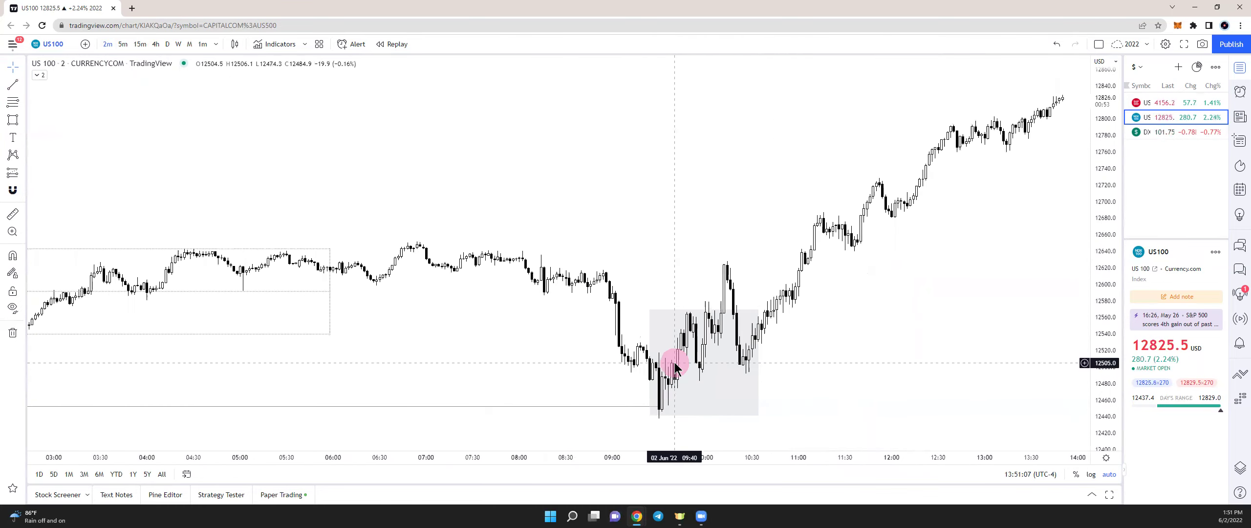
click(23, 85)
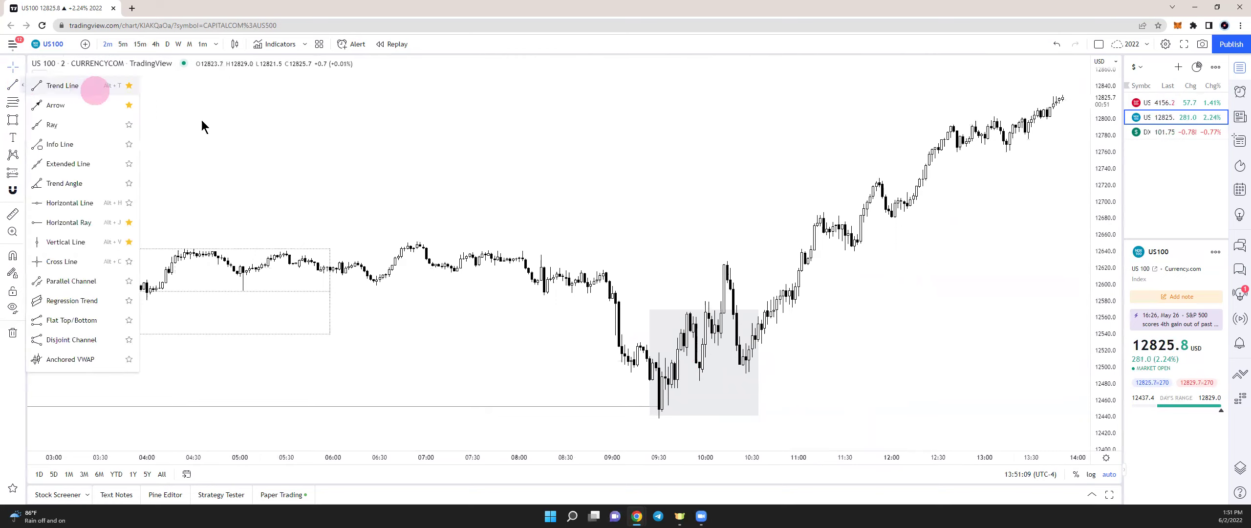
click(94, 87)
click(711, 360)
click(671, 235)
click(12, 85)
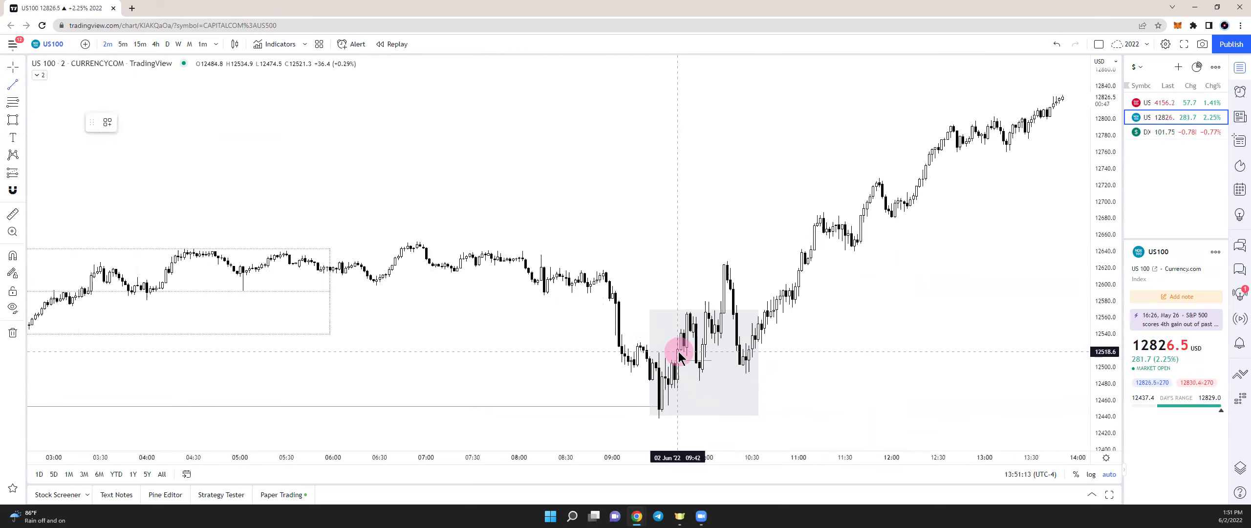
- Draw a smaller rectangle inside the grey one from 09:40 to 10:22 on 2 June, between 12470.7 and 12509.1
click(13, 119)
mouse_move(671, 362)
mouse_down()
mouse_move(674, 377)
mouse_move(741, 392)
mouse_up()
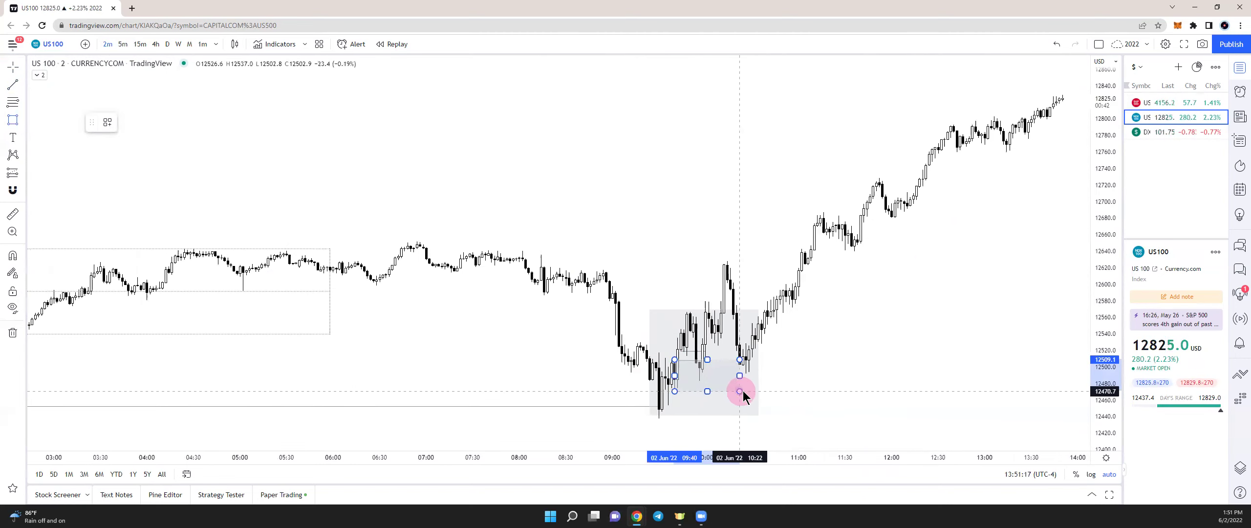
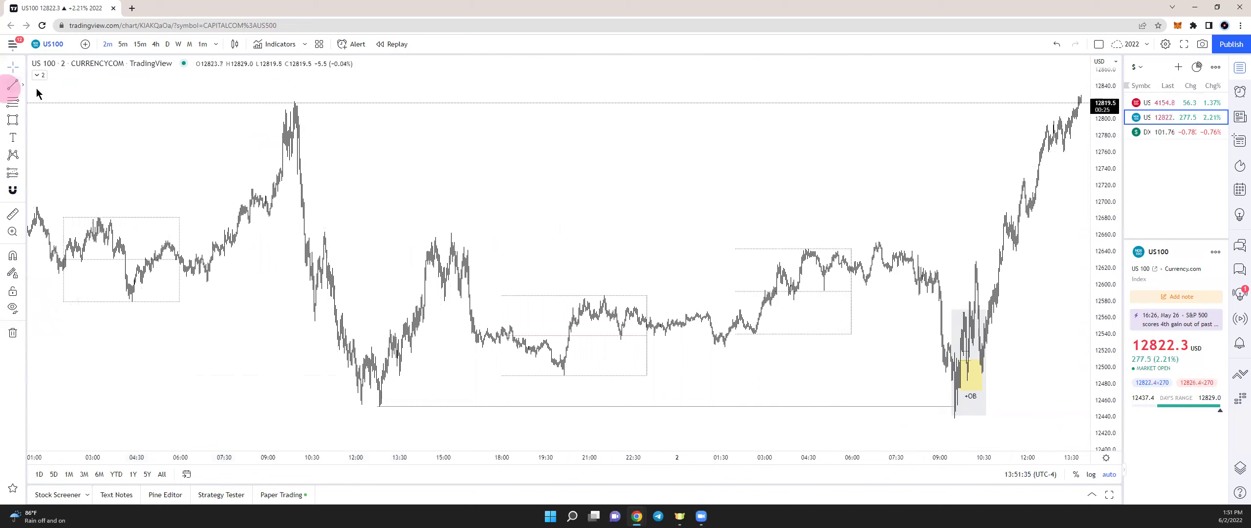
- Draw a horizontal trend line at 12663.4 from the 1 June 15:16 high to the 2 June rally at about 11:10
click(451, 231)
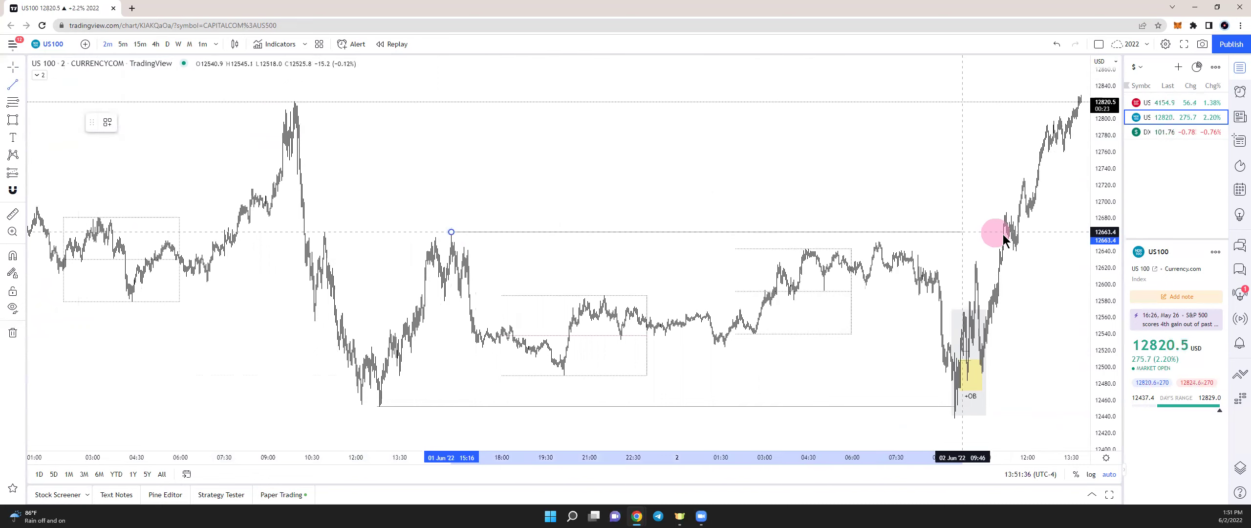
scroll(958, 217, up, 4)
scroll(972, 240, up, 3)
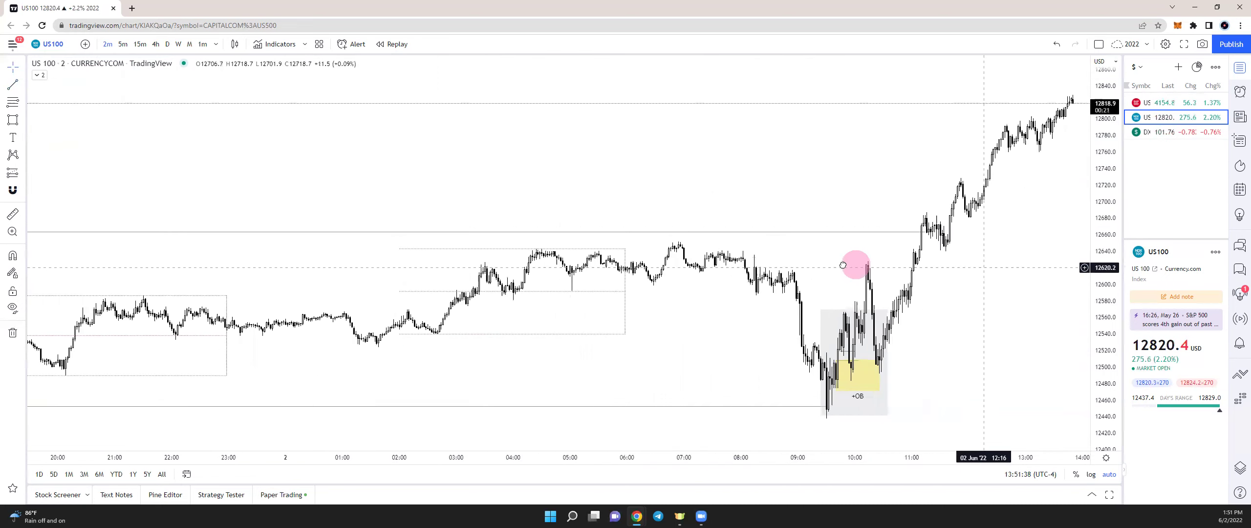
drag(977, 267, 728, 259)
- Draw a Fib Retracement beside the grey rectangle around 11:40 on 2 June, from 12439.3 up to 12568.8
click(23, 102)
click(50, 101)
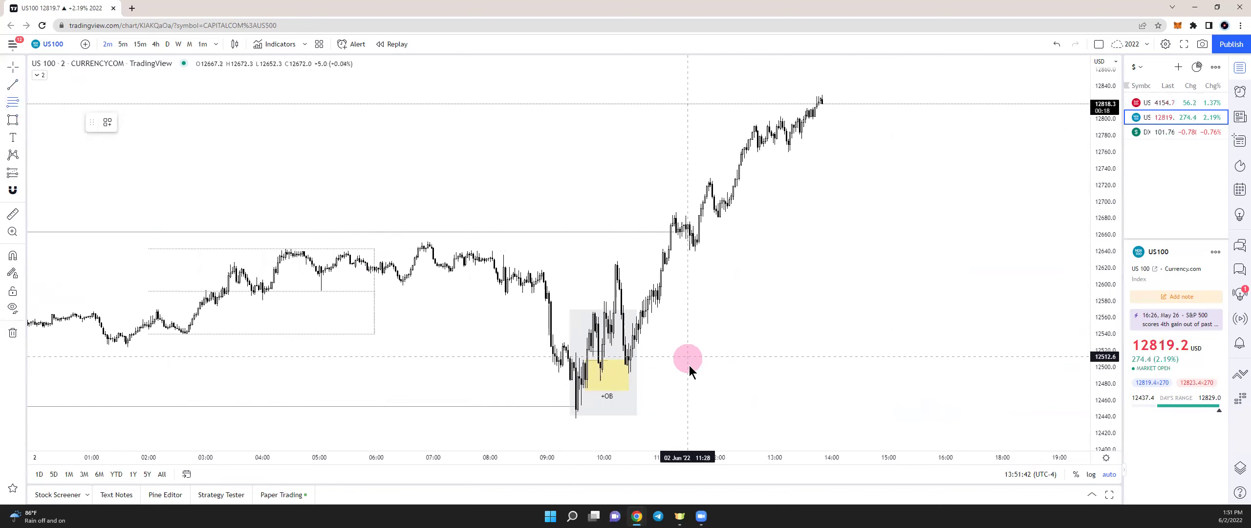
click(695, 417)
click(710, 309)
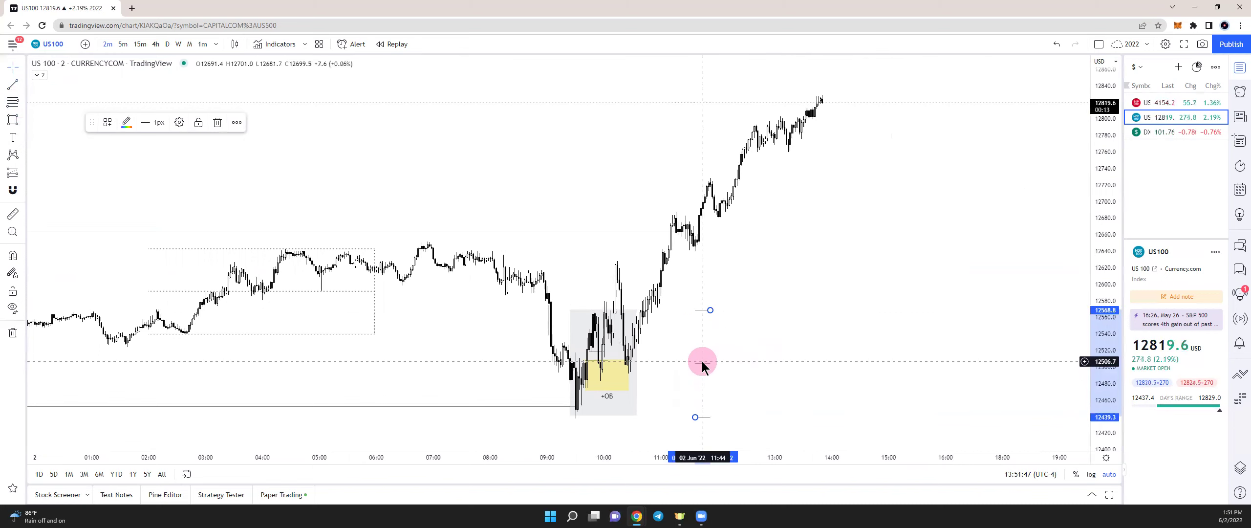
- Enable the -0.5 and -1 extension levels on the Fib Retracement
double_click(702, 310)
drag(604, 54, 311, 78)
click(243, 276)
click(234, 272)
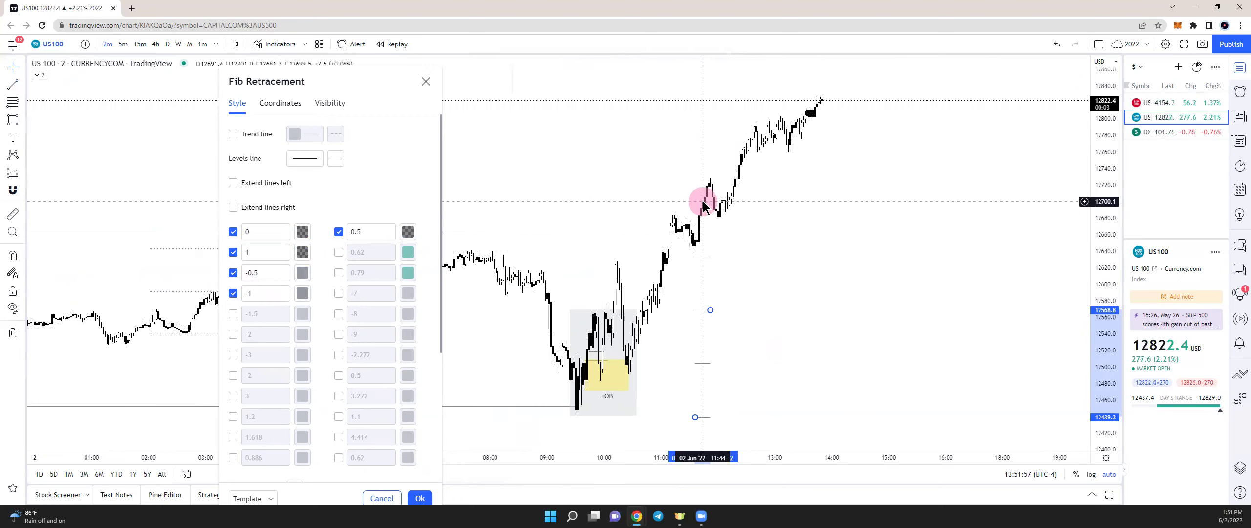
click(780, 290)
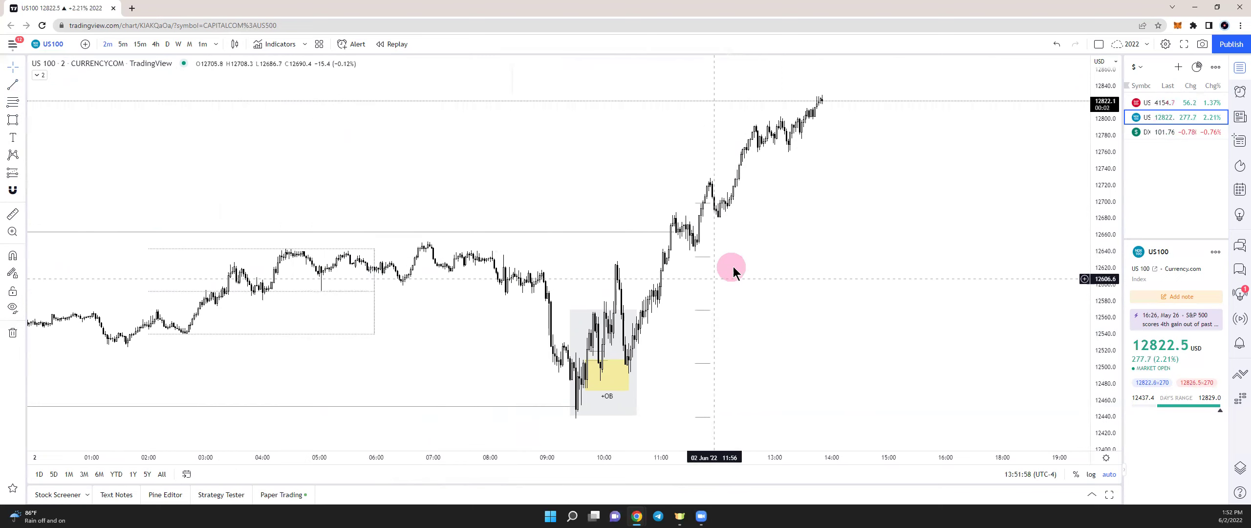
- Draw a short horizontal trend line at 12529.8 under the 2 June pullback lows, ending at 10:20, and label it $$$
scroll(821, 273, up, 2)
drag(750, 289, 908, 301)
scroll(907, 300, up, 4)
drag(816, 292, 985, 268)
scroll(972, 269, up, 4)
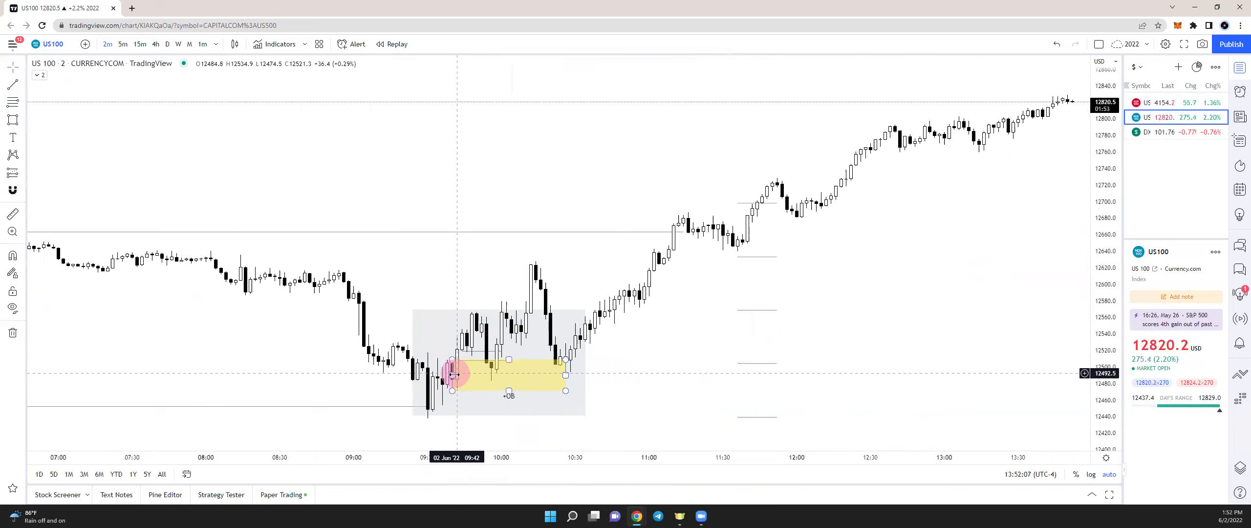
click(479, 322)
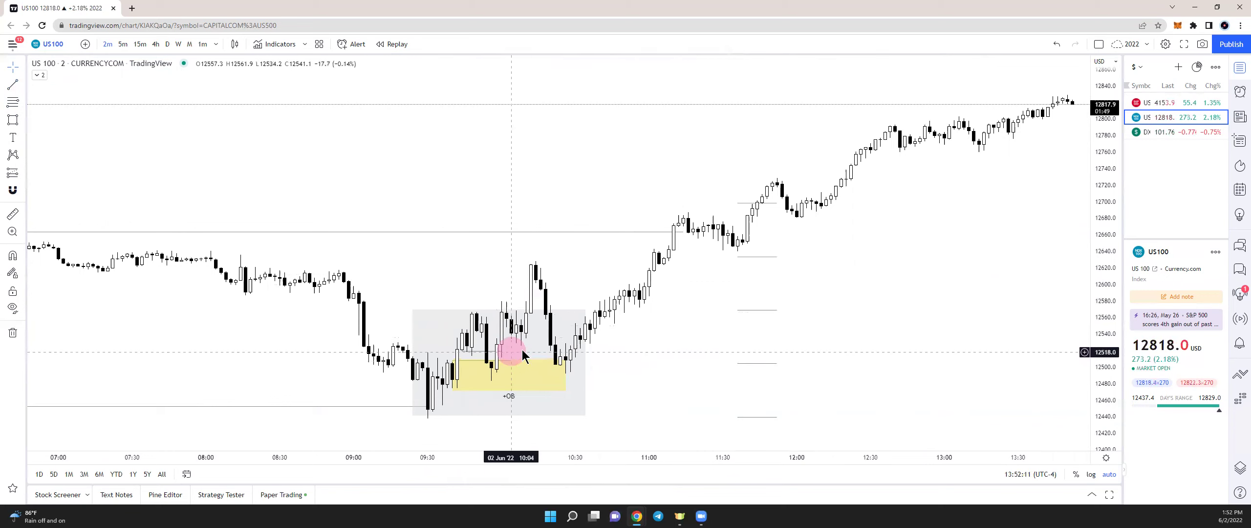
click(493, 352)
click(13, 87)
click(516, 342)
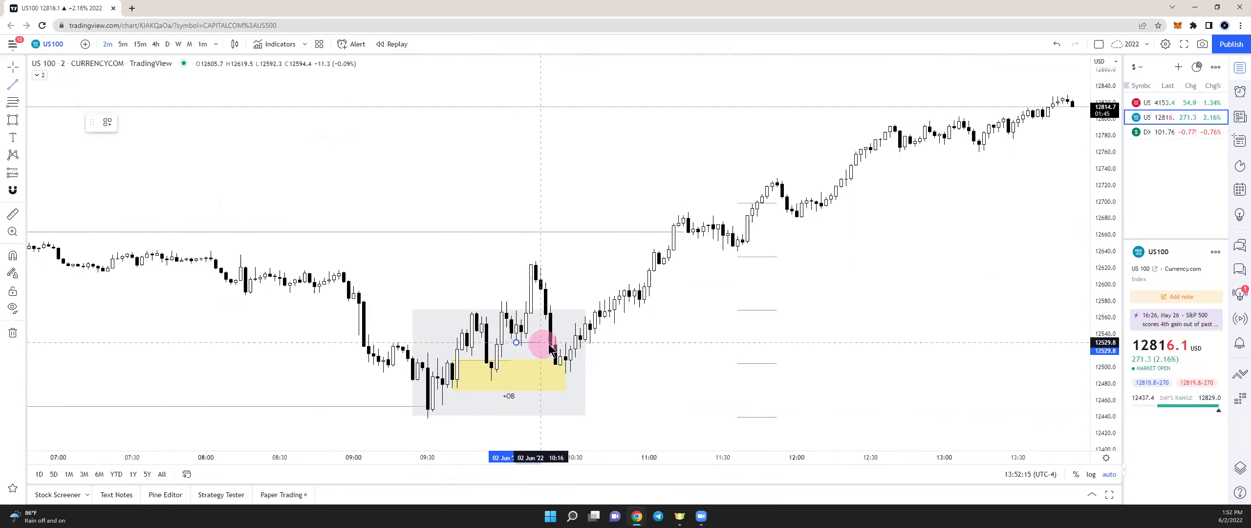
click(238, 143)
click(216, 123)
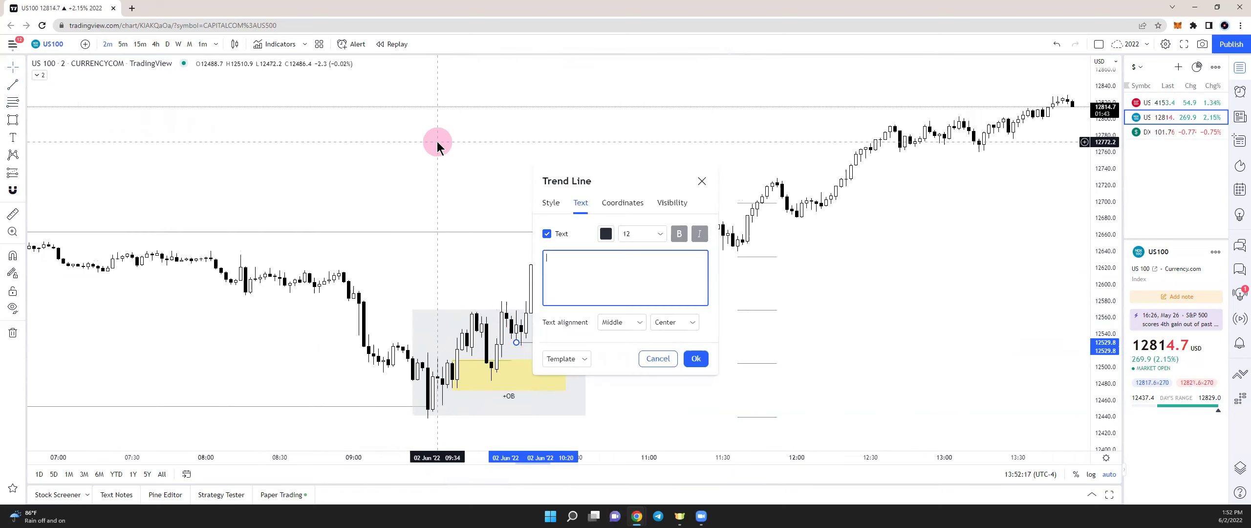
text($$$)
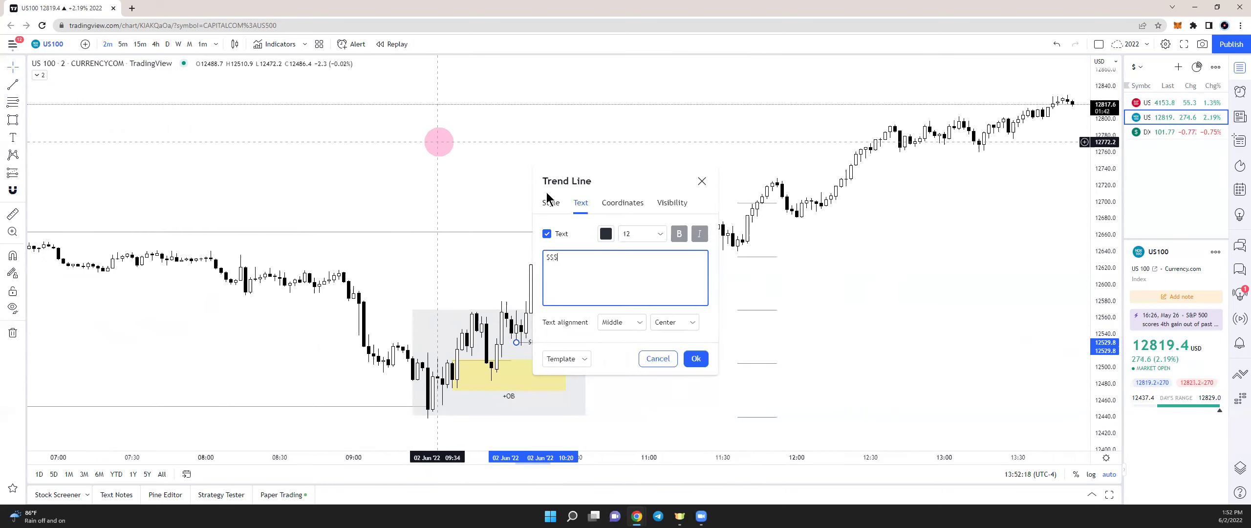
click(696, 358)
- Draw a blue rectangle over the 2 June pullback low from 09:56 to about 10:38, between about 12481 and 12507
click(13, 120)
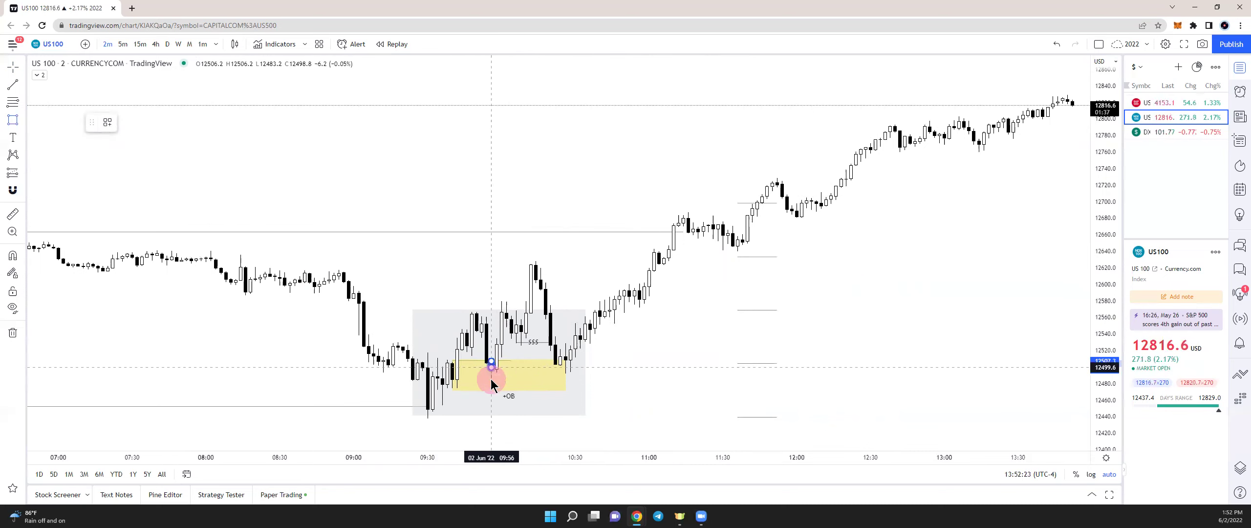
click(593, 382)
click(147, 128)
click(215, 153)
click(547, 185)
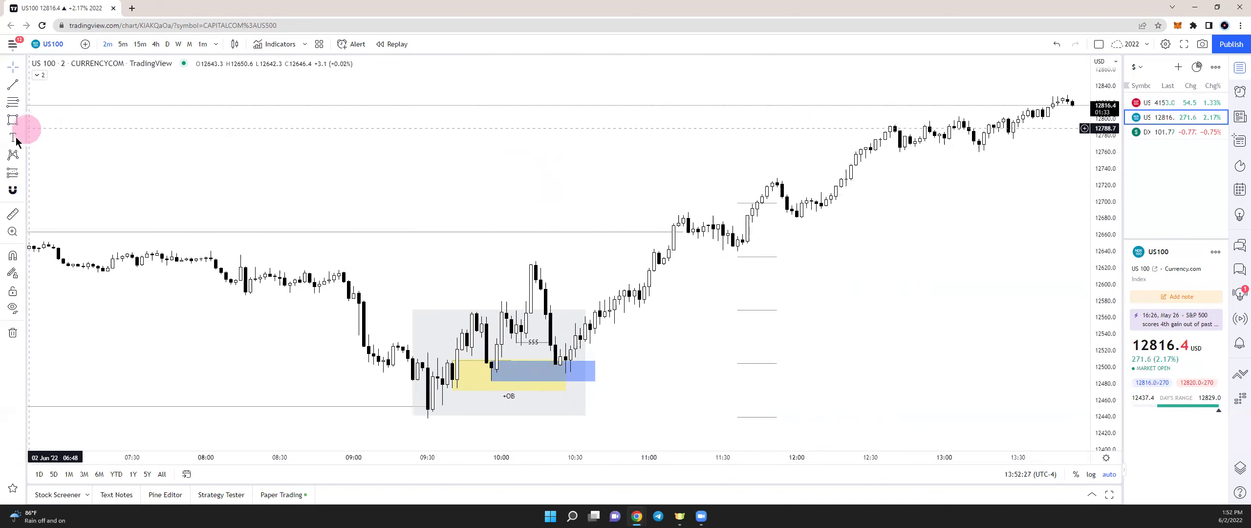
- Place a red check mark icon on the yellow order block rectangle above the +OB label
click(14, 177)
click(16, 188)
click(57, 191)
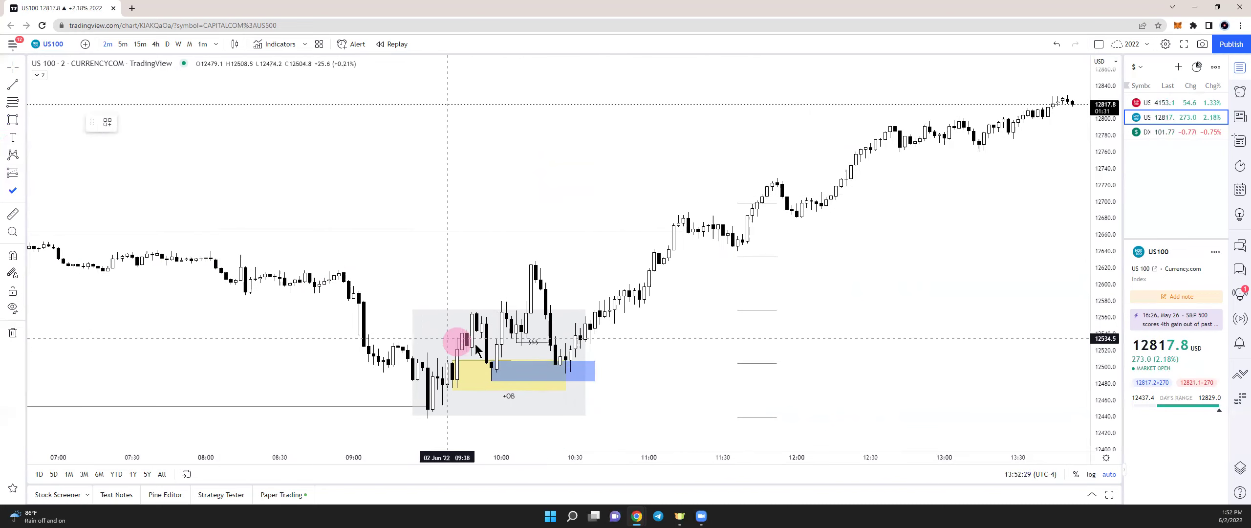
click(483, 413)
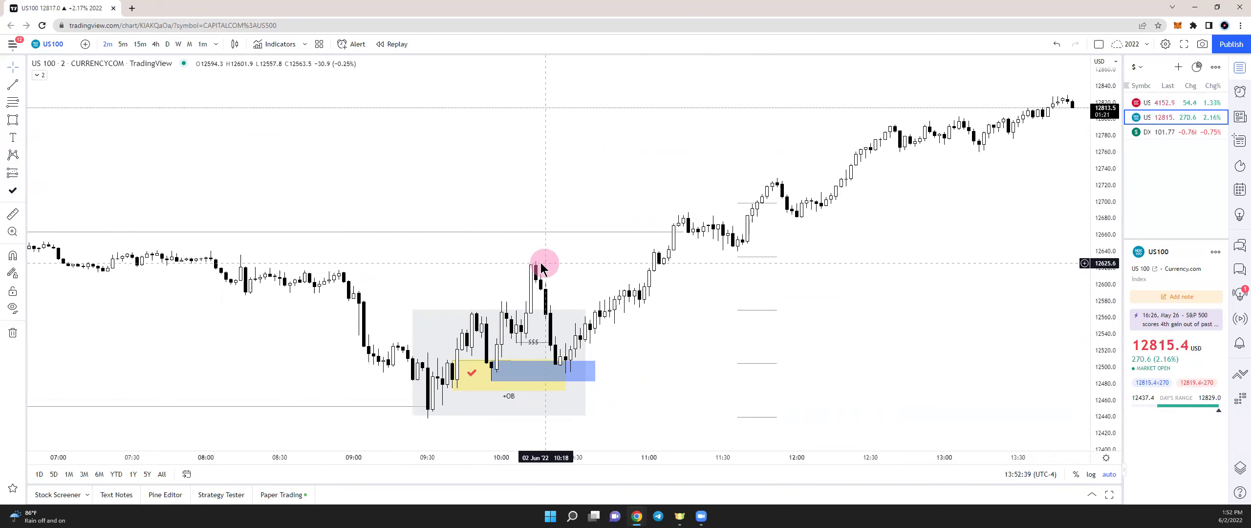
- Add a long position at 10:42 on 2 June with entry 12505.0, stop 12478.4 and target 12698.9
click(13, 172)
click(59, 175)
click(601, 362)
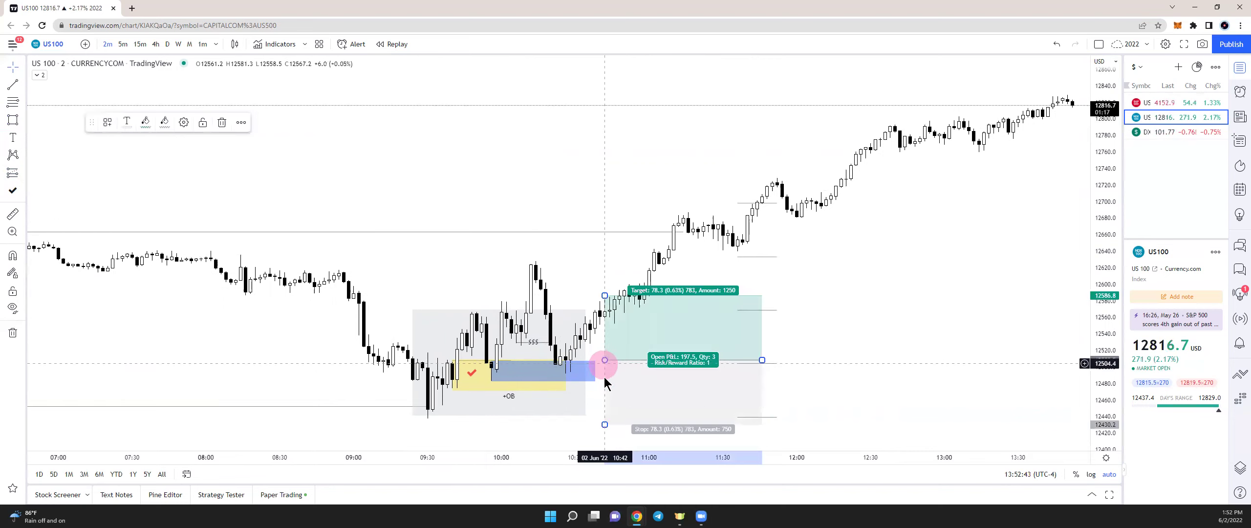
drag(604, 420, 606, 363)
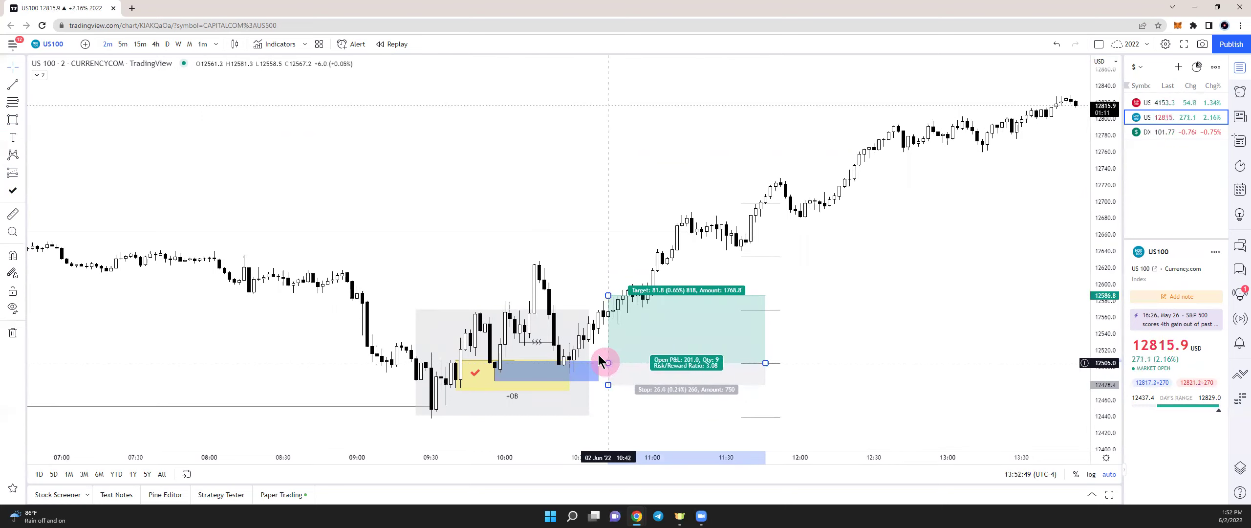
click(602, 365)
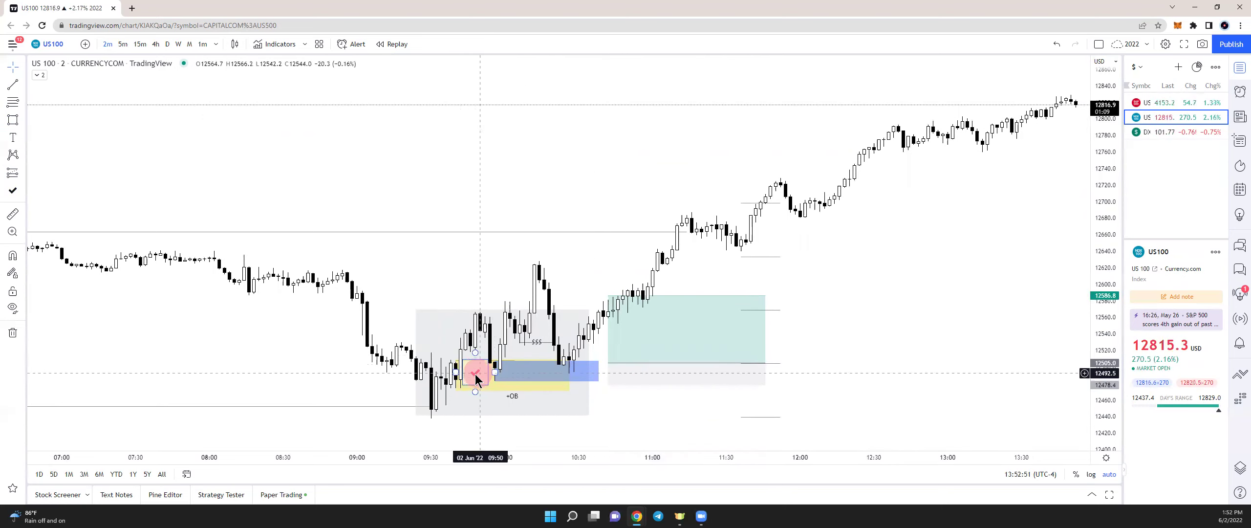
drag(597, 290, 611, 202)
- Switch to the 15-minute timeframe and extend the long position to about 18:45 on 2 June
scroll(939, 293, down, 6)
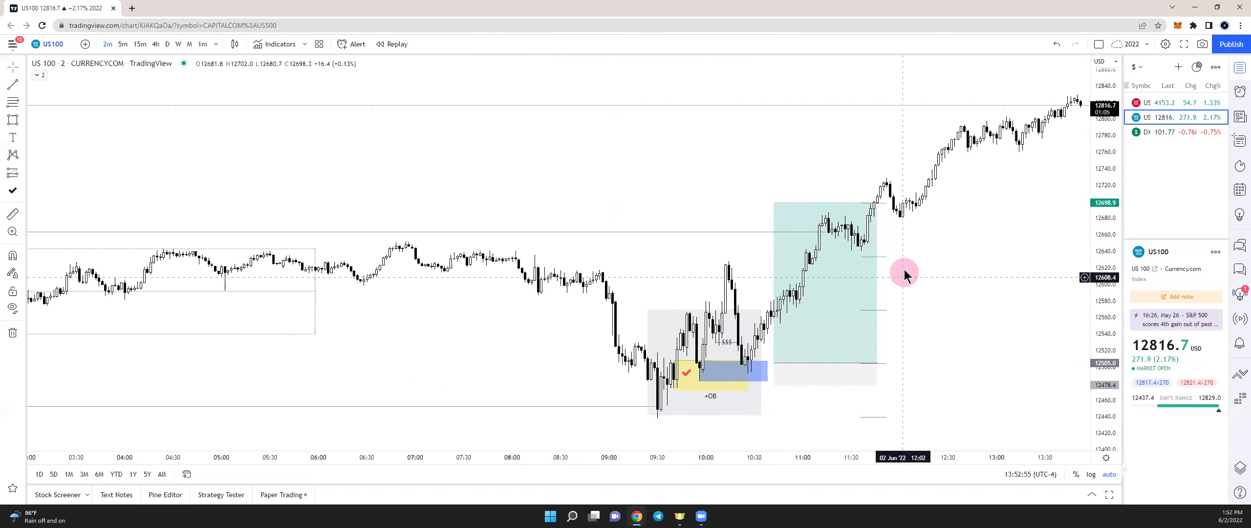
scroll(765, 176, up, 8)
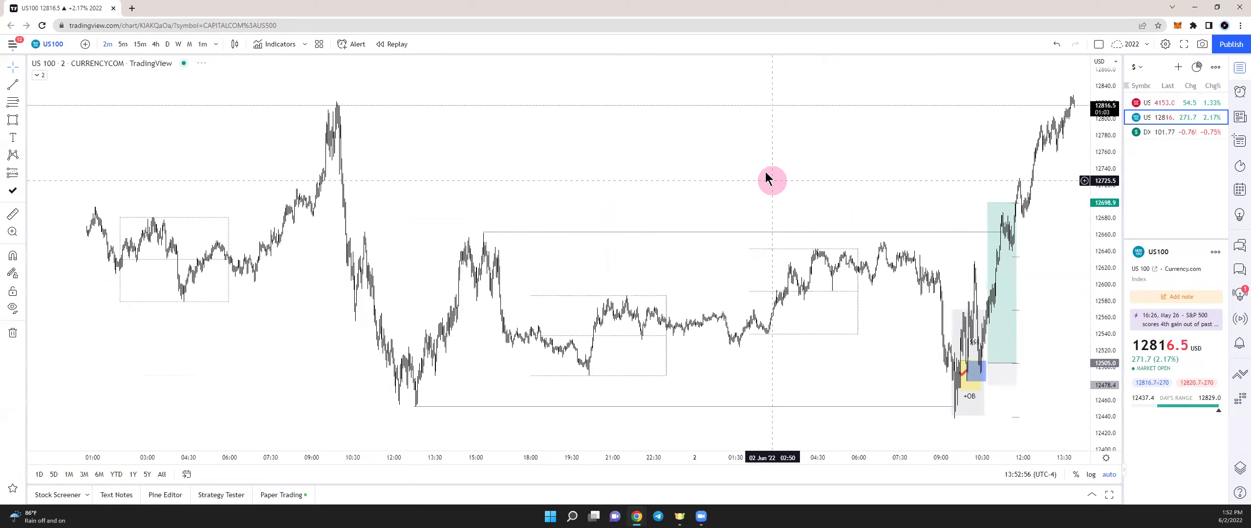
click(140, 43)
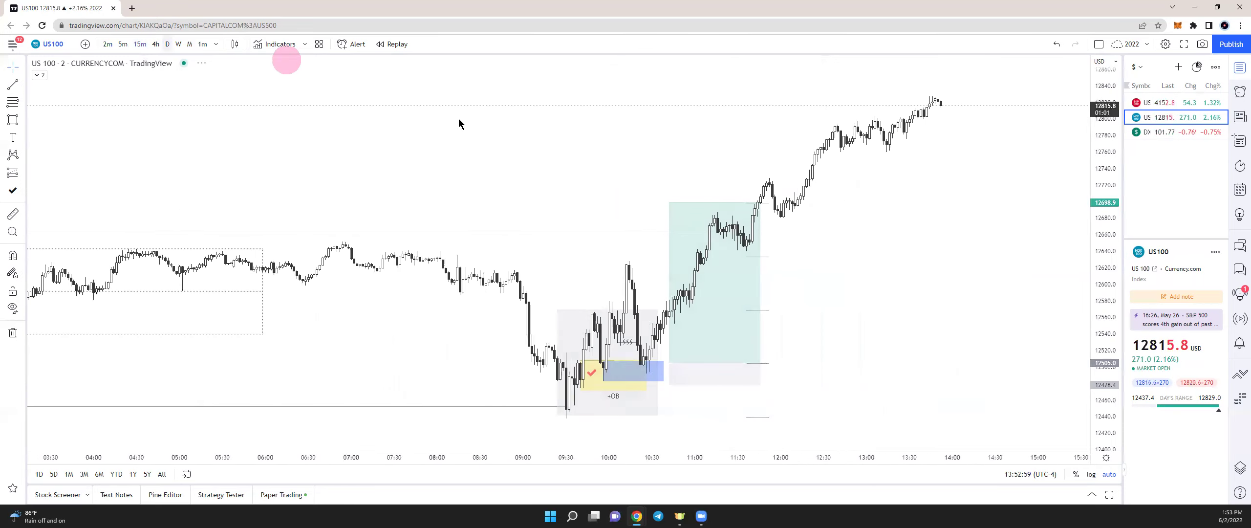
scroll(712, 201, up, 3)
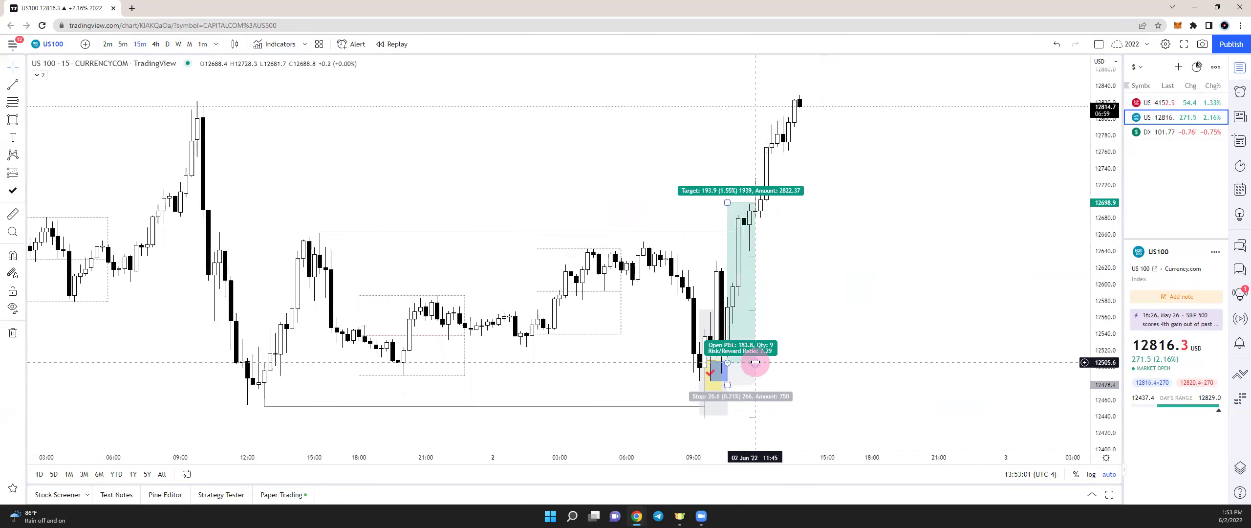
drag(755, 363, 889, 360)
click(922, 344)
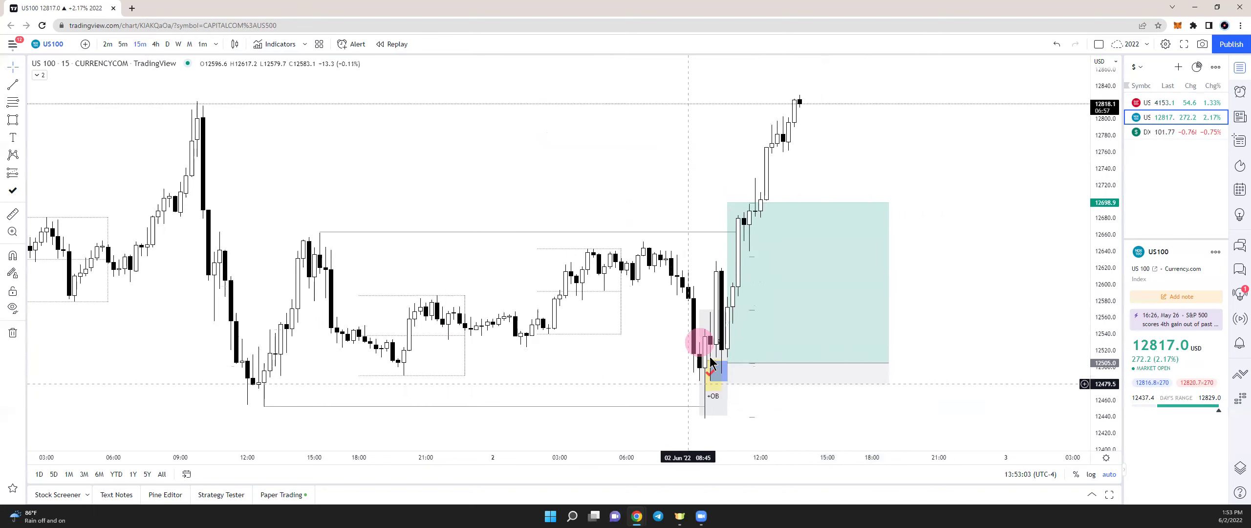
click(525, 363)
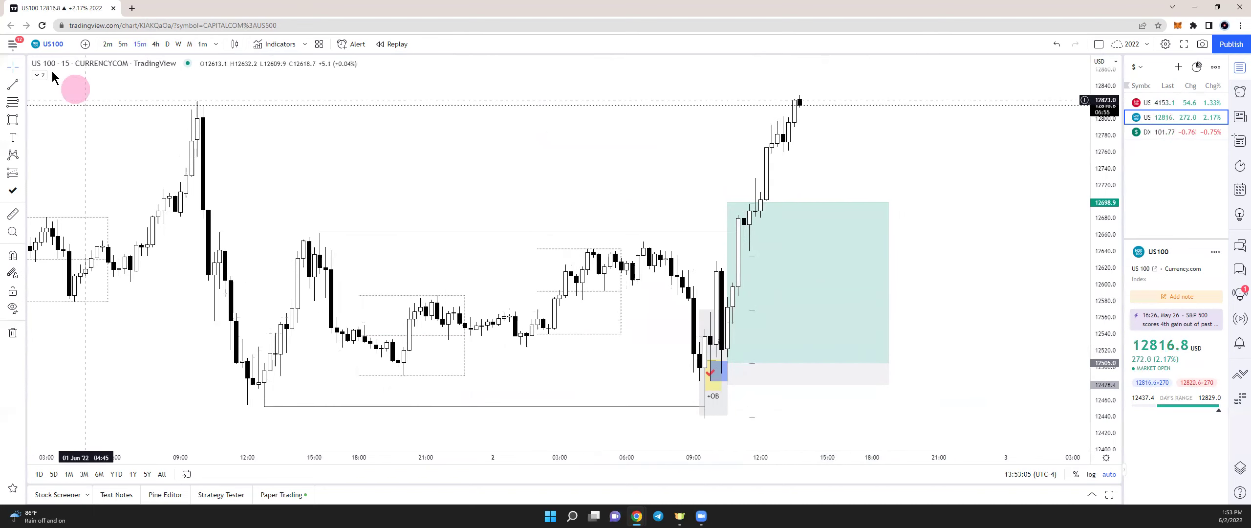
click(22, 85)
click(54, 96)
click(269, 410)
click(732, 293)
click(251, 125)
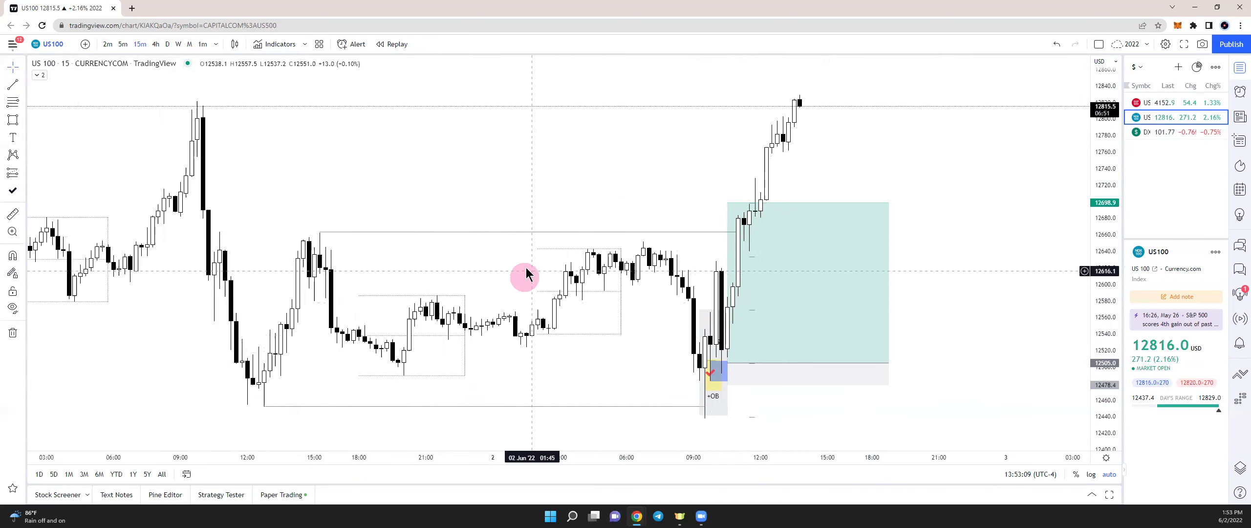
- Draw a large blue rectangle over the 1 June sell-off from 09:30 to about 23:15, between 12815.9 and about 12449
scroll(610, 244, down, 3)
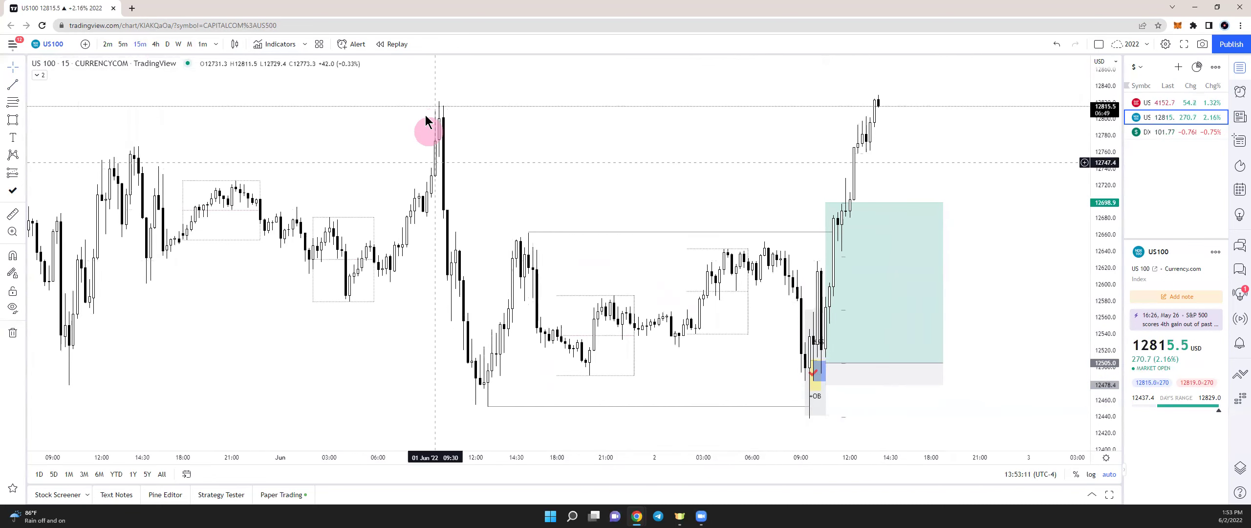
click(20, 120)
click(48, 140)
click(435, 105)
click(451, 241)
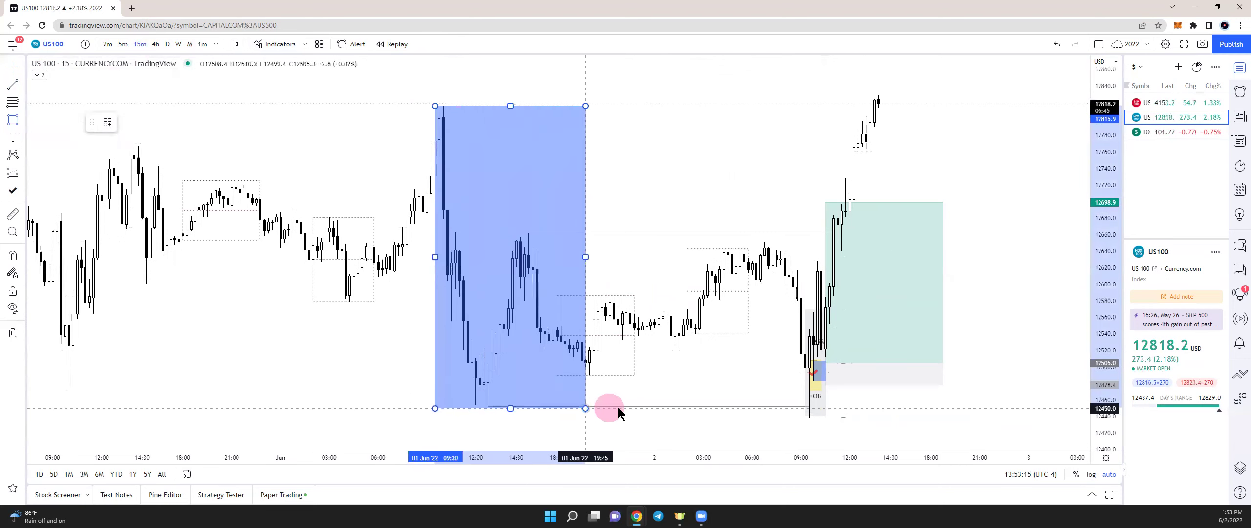
click(634, 409)
click(699, 345)
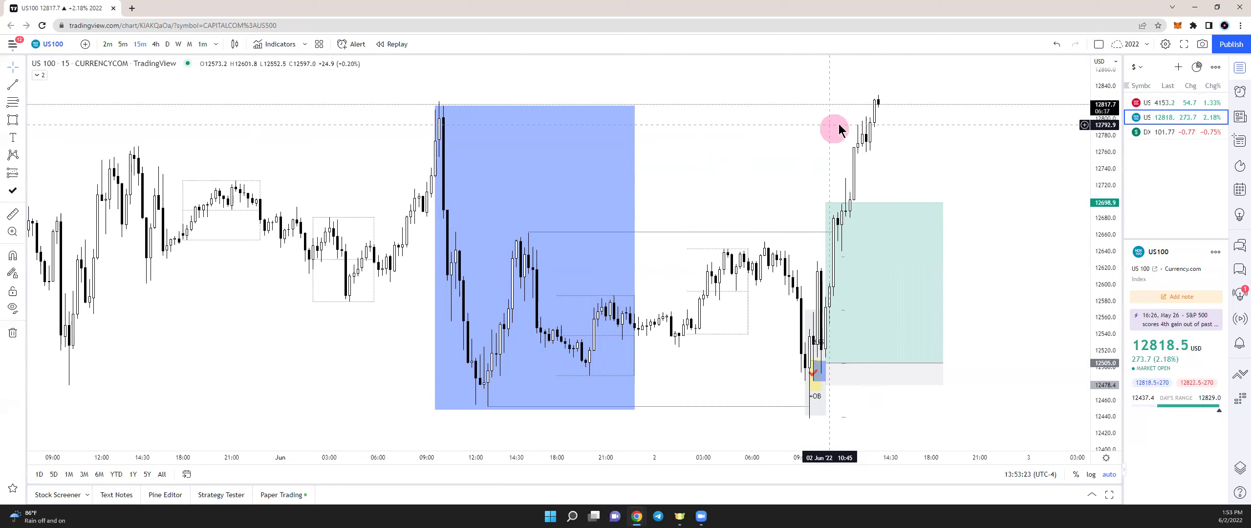
- Remove all drawings from the US100 chart
scroll(838, 123, down, 5)
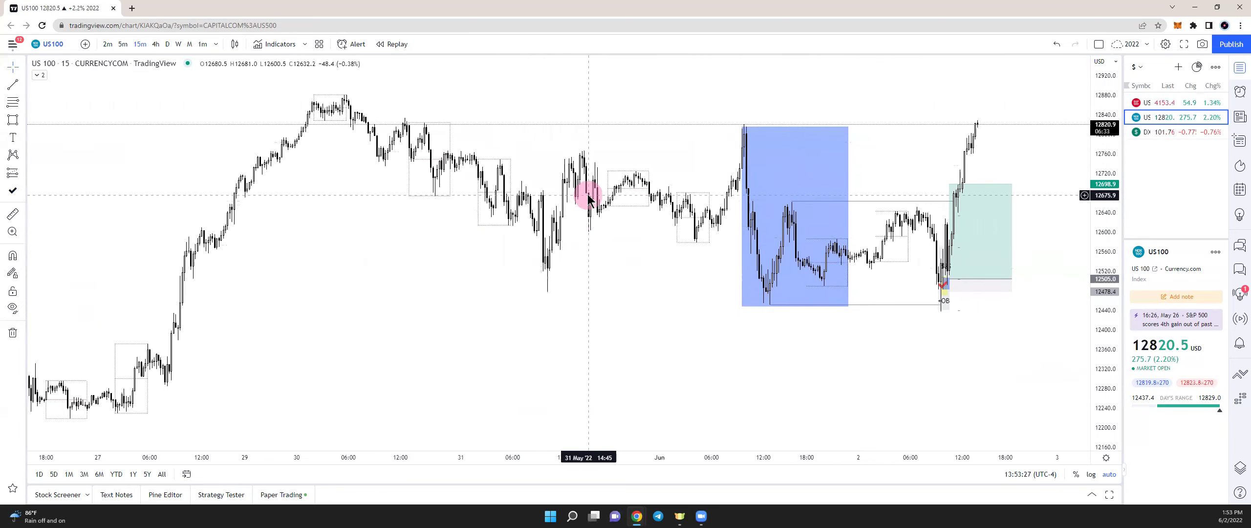
scroll(617, 166, up, 3)
drag(800, 150, 714, 152)
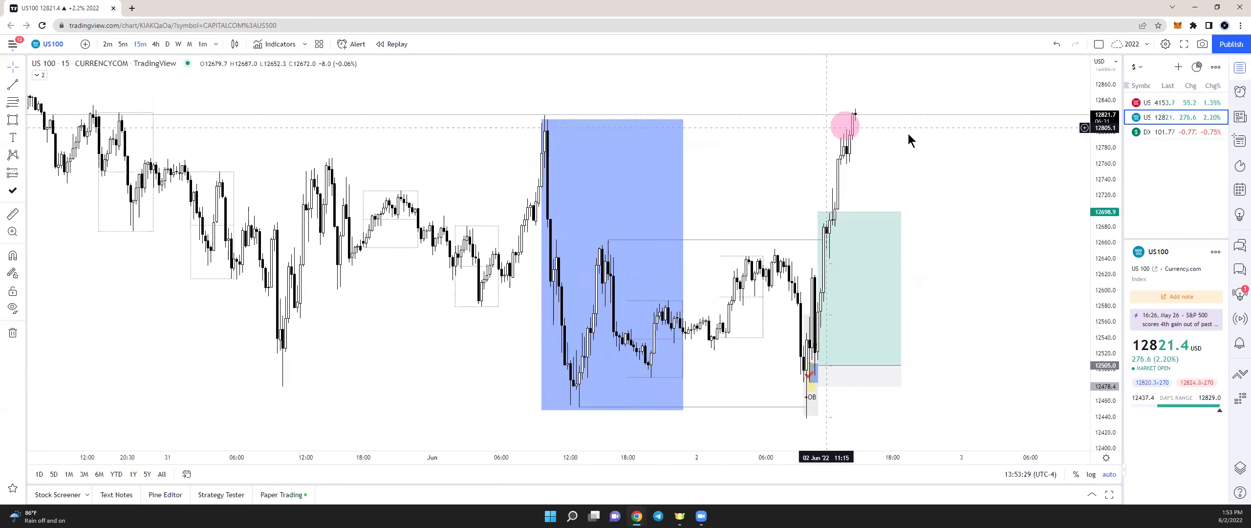
right_click(960, 146)
click(987, 361)
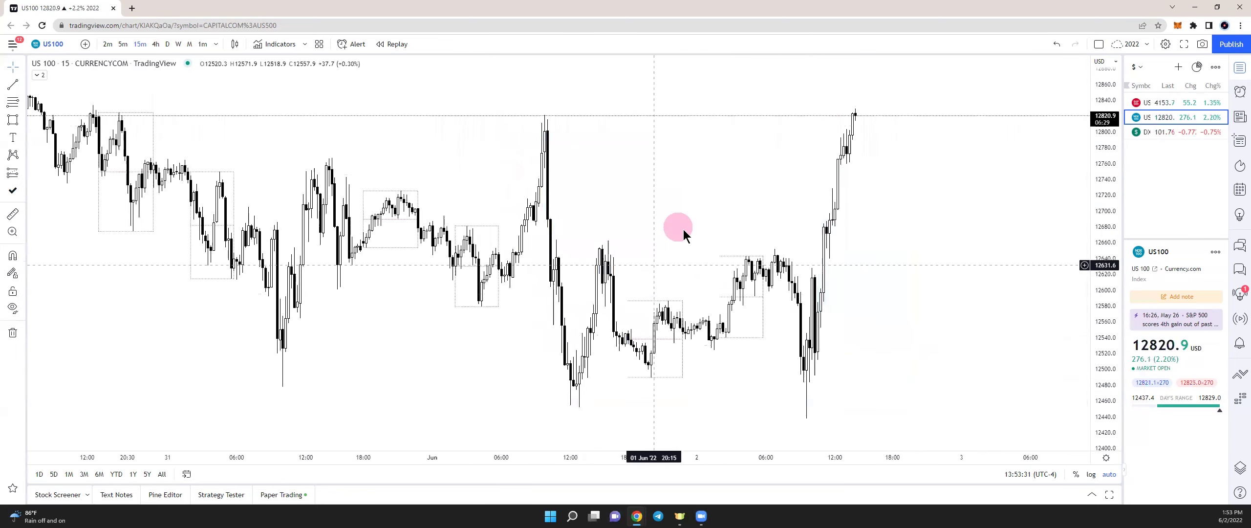